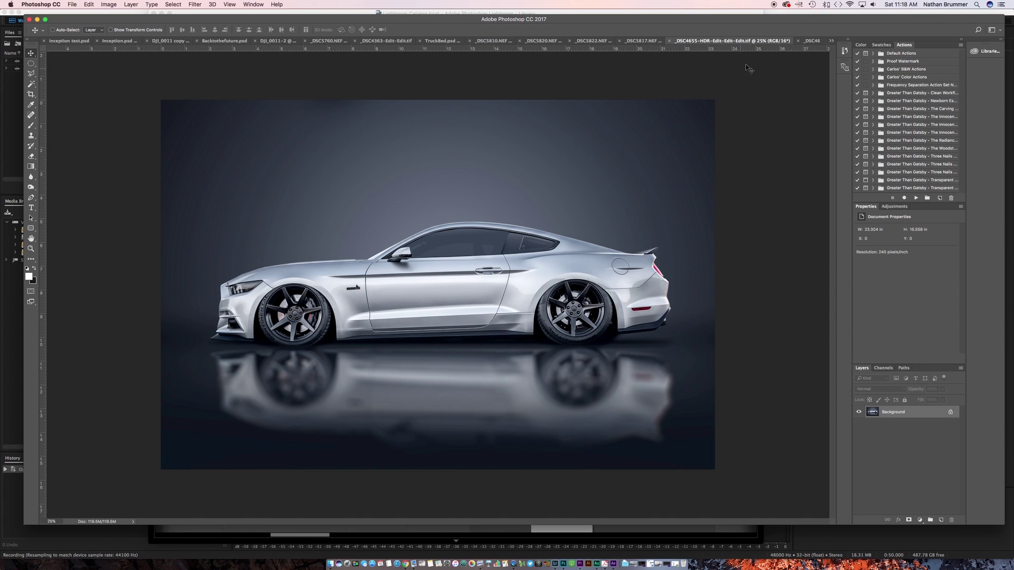
# Flip between the finished studio Mustang and _DSC4655-HDR-Edit-Edit.tif, ending on the outdoor photo.
pyautogui.click(814, 42)
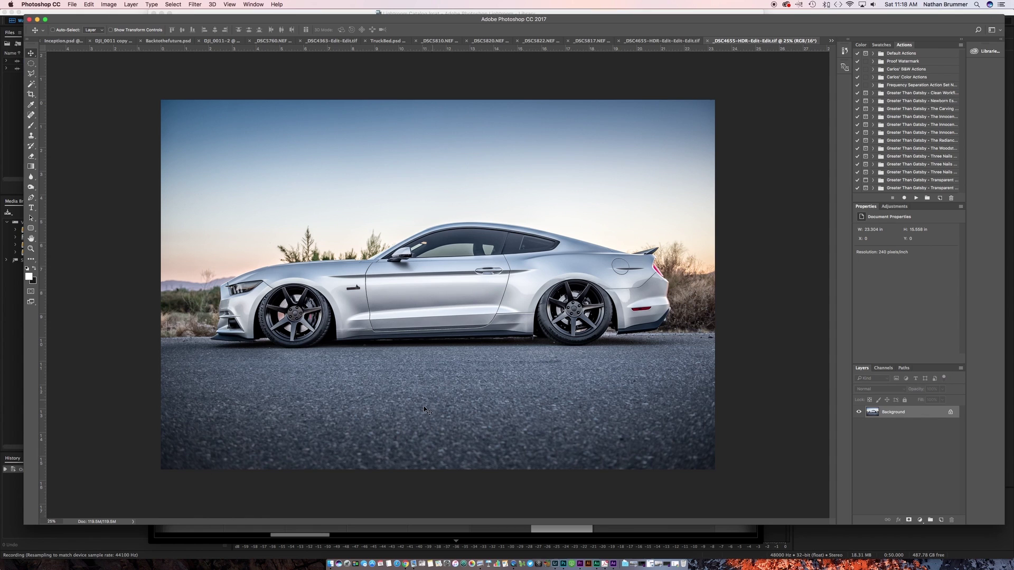
pyautogui.click(651, 42)
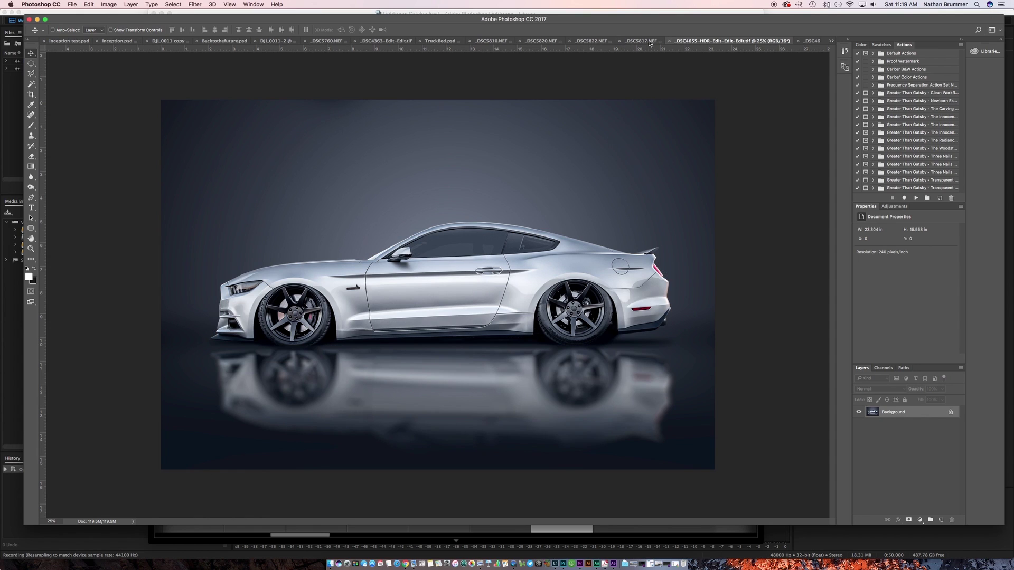
pyautogui.click(809, 42)
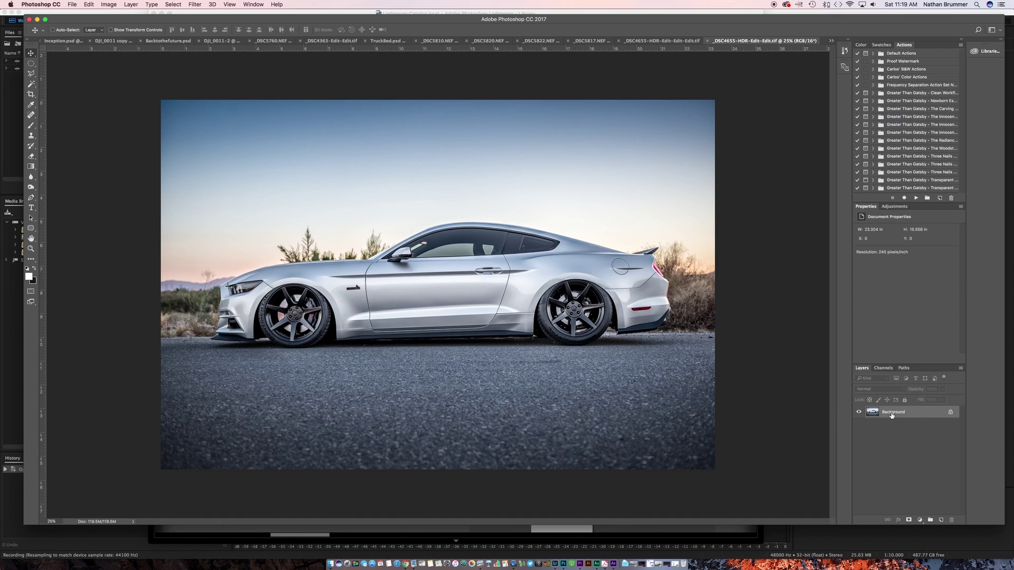
# Duplicate the Background onto a new Layer 1 and pick the Pen tool.
pyautogui.moveTo(891, 415); pyautogui.dragTo(891, 414)
pyautogui.press('super+j')
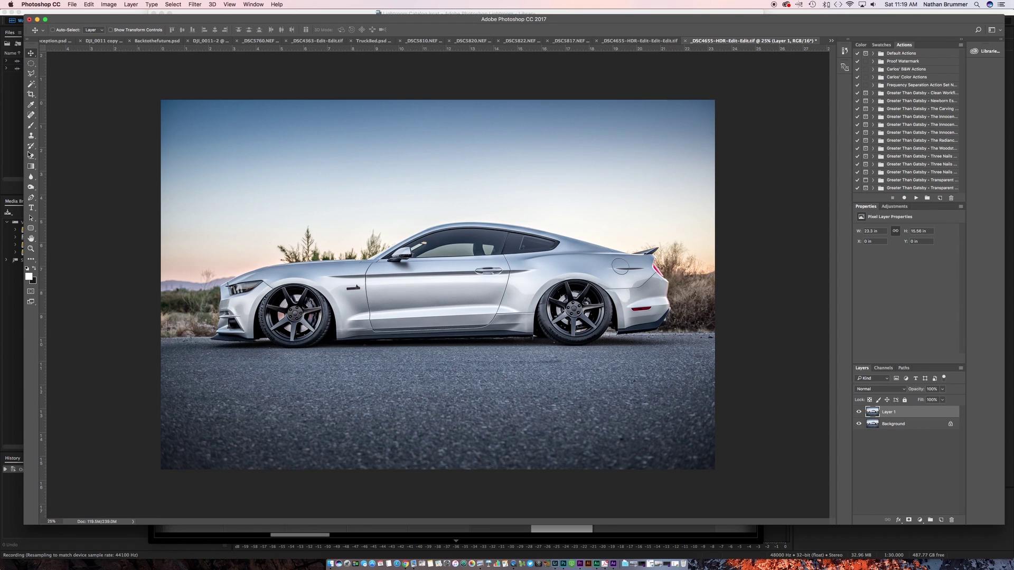
pyautogui.click(32, 198)
pyautogui.scroll(8, 193, 348)
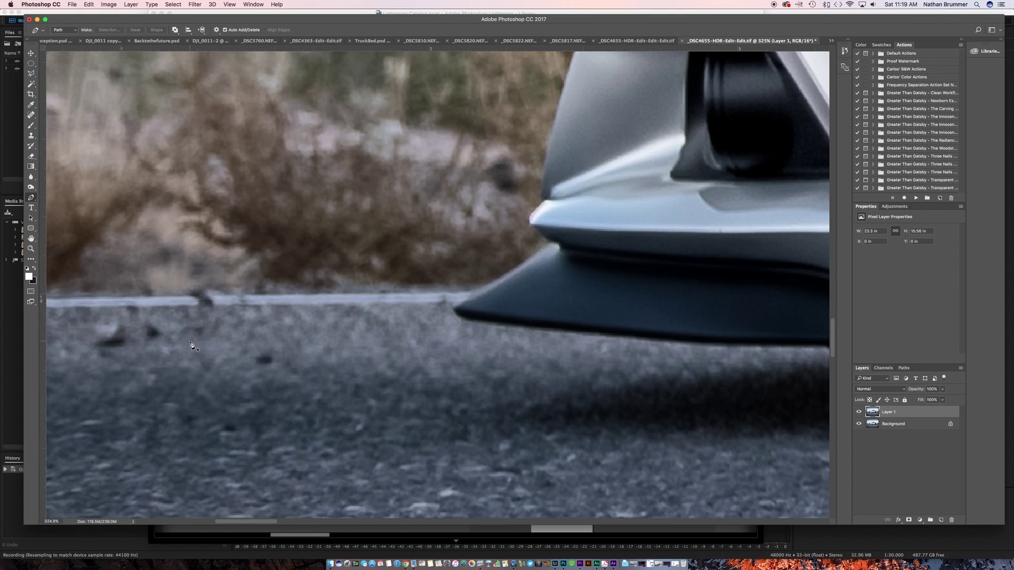
pyautogui.scroll(-3, 194, 349)
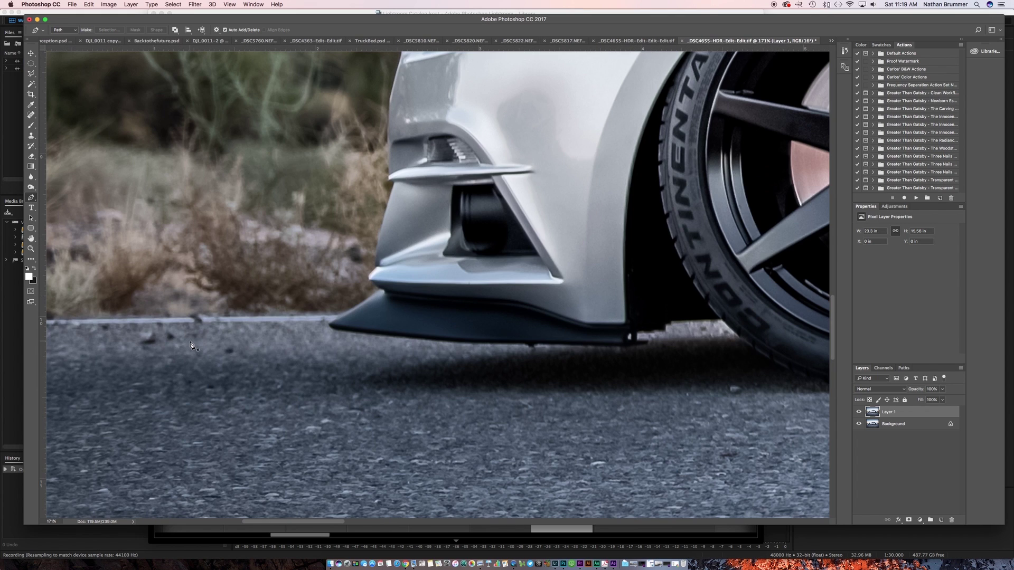
# Trace the pen path around the front splitter and up the bumper edge.
pyautogui.click(645, 345)
pyautogui.click(607, 347)
pyautogui.moveTo(496, 344); pyautogui.dragTo(471, 346)
pyautogui.moveTo(377, 336); pyautogui.dragTo(330, 330)
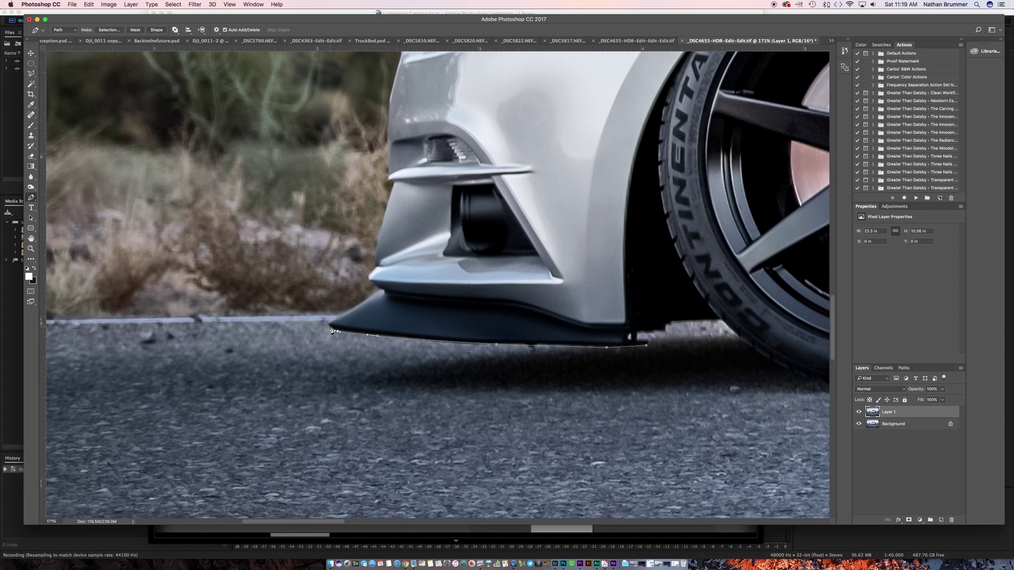
pyautogui.click(329, 325)
pyautogui.moveTo(378, 288); pyautogui.dragTo(368, 281)
pyautogui.click(369, 282)
pyautogui.click(376, 262)
pyautogui.click(385, 219)
pyautogui.click(387, 209)
pyautogui.click(389, 181)
# Continue the path along the roofline, trunk, spoiler and down the taillight edge.
pyautogui.scroll(5, 365, 233)
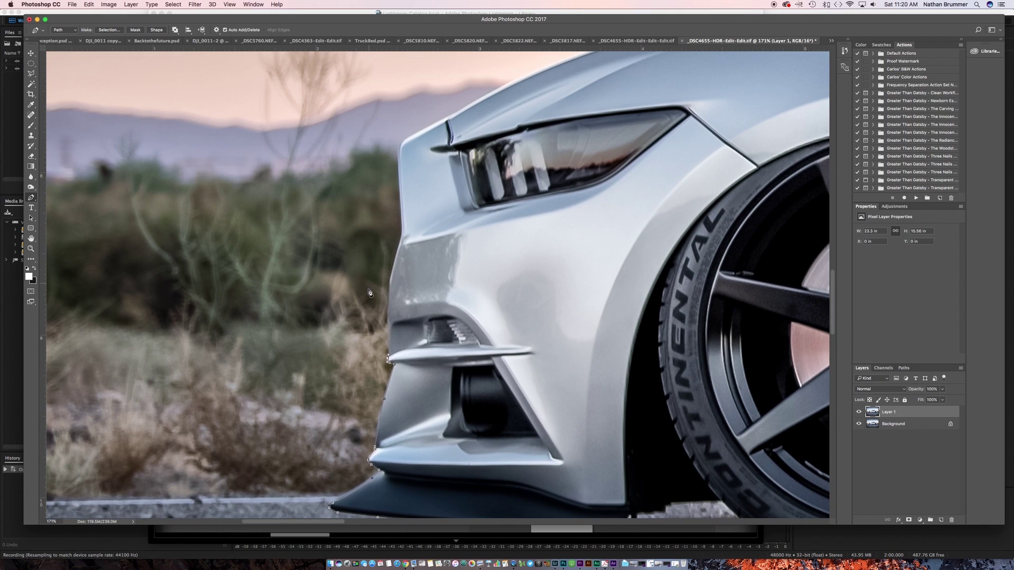
pyautogui.scroll(-5, 383, 329)
pyautogui.hscroll(10, 383, 328)
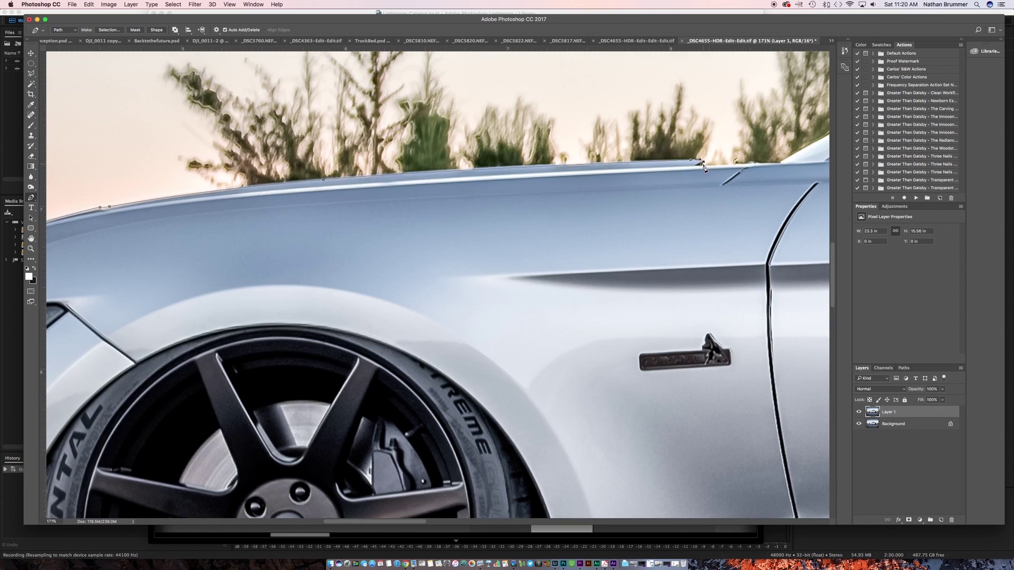
pyautogui.click(261, 292)
pyautogui.click(327, 261)
pyautogui.click(597, 212)
pyautogui.moveTo(610, 213); pyautogui.dragTo(624, 216)
pyautogui.scroll(-5, 624, 216)
pyautogui.hscroll(15, 624, 216)
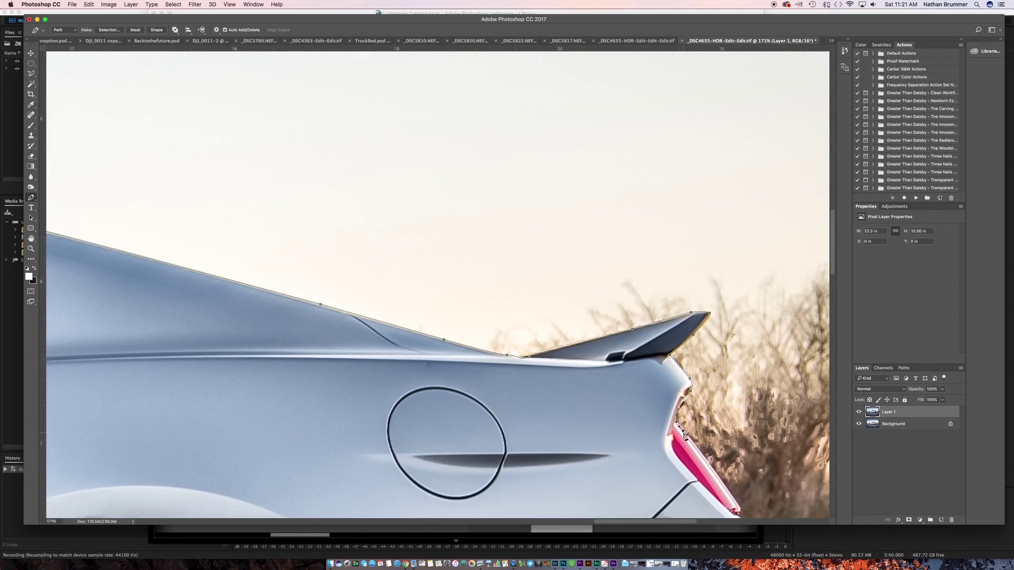
pyautogui.click(303, 98)
pyautogui.click(427, 134)
pyautogui.click(490, 149)
pyautogui.click(673, 107)
pyautogui.click(672, 173)
pyautogui.click(758, 342)
# Close the path along the car's lower edge and fit the whole image on screen.
pyautogui.scroll(-5, 748, 446)
pyautogui.hscroll(-10, 528, 316)
pyautogui.hscroll(-10, 528, 317)
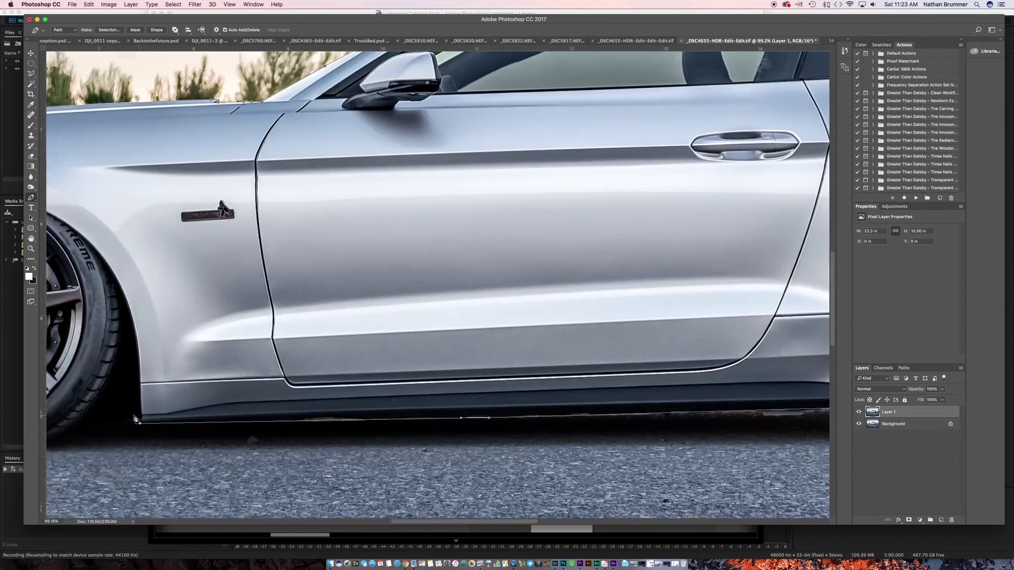
pyautogui.scroll(-3, 422, 317)
pyautogui.click(465, 423)
pyautogui.click(218, 424)
pyautogui.press('super+0')
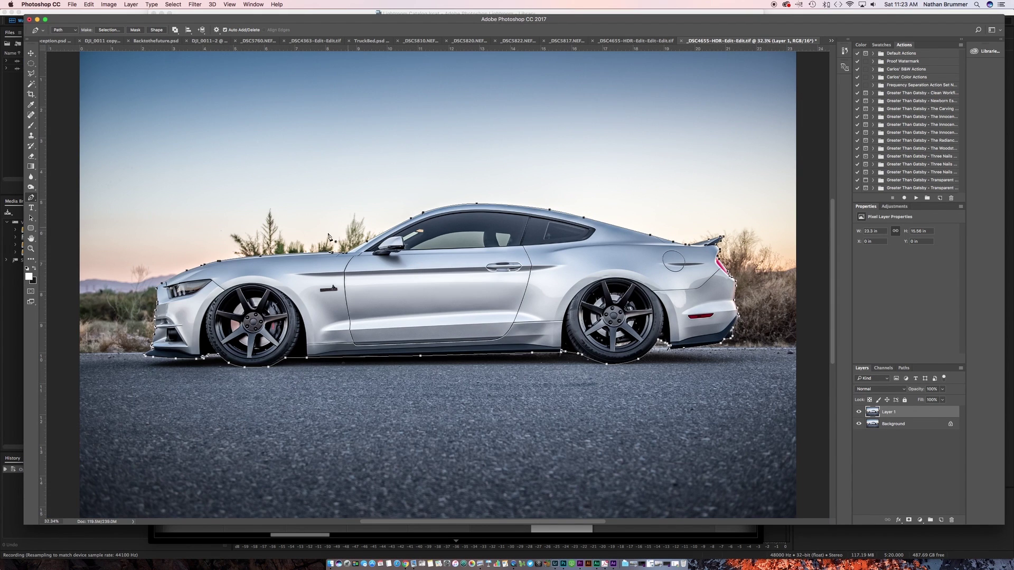
# Turn the traced path into a selection and add a layer mask to Layer 1.
pyautogui.rightClick(294, 359)
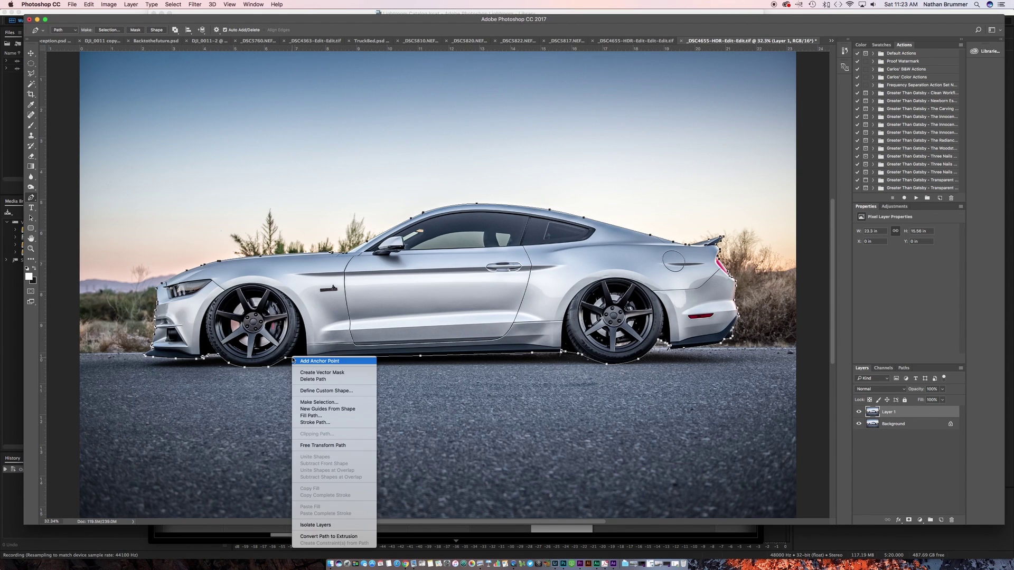
pyautogui.click(320, 403)
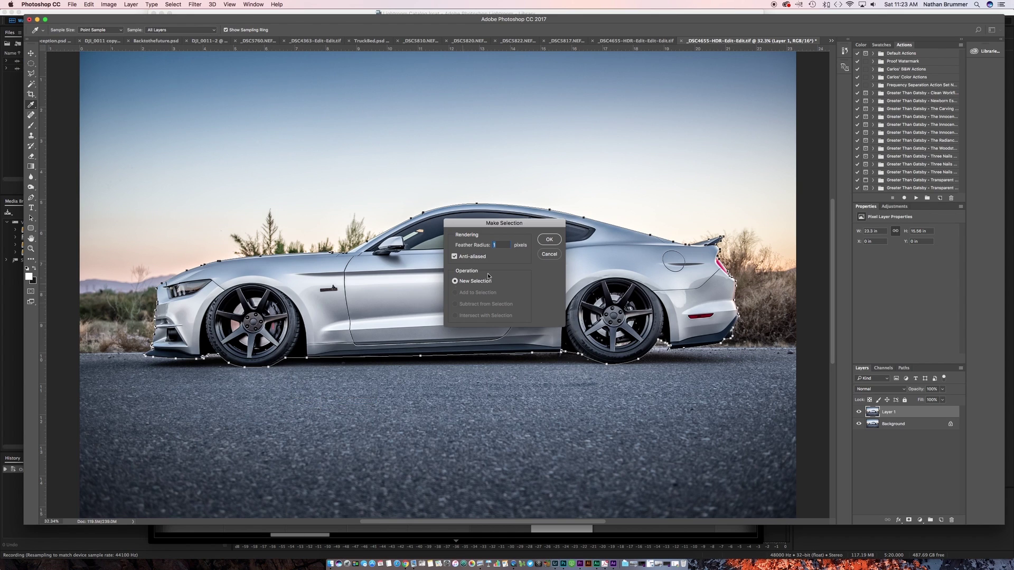
pyautogui.click(552, 240)
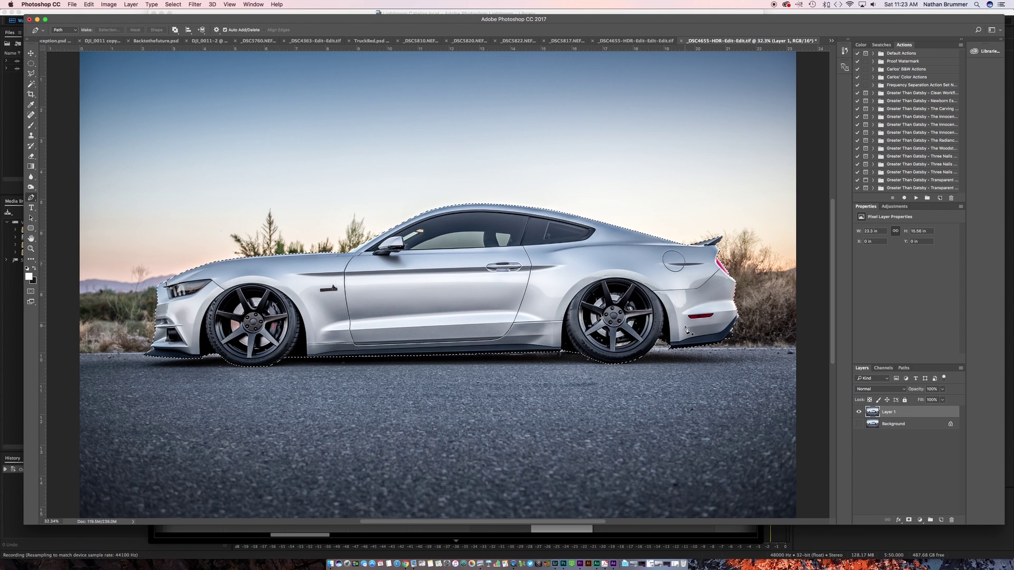
pyautogui.click(909, 520)
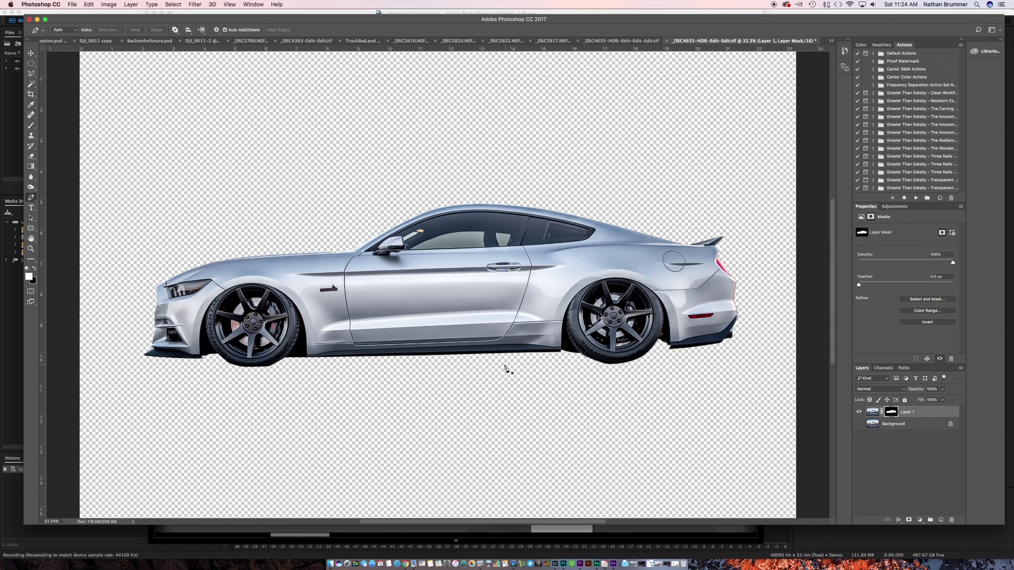
# Compare the cutout with and without the Background, leaving the Background hidden.
pyautogui.click(858, 424)
pyautogui.click(859, 424)
pyautogui.click(859, 424)
pyautogui.click(858, 424)
pyautogui.click(858, 424)
pyautogui.click(858, 424)
pyautogui.press('super+minus')
pyautogui.press('super+minus')
pyautogui.press('super+minus')
pyautogui.press('super+minus')
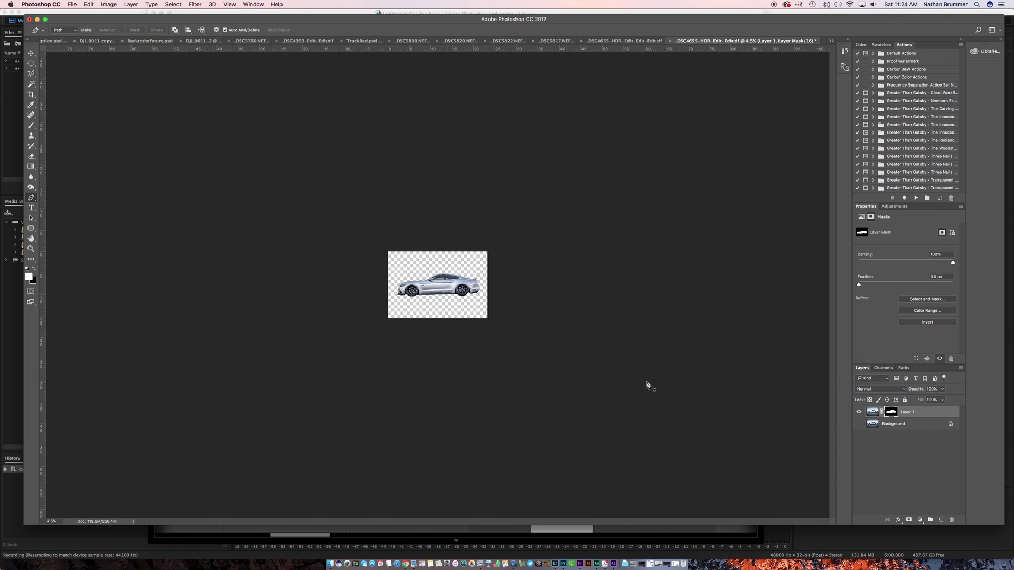
# Add Layer 2 beneath the car layer and set the Gradient tool to radial.
pyautogui.press('super+0')
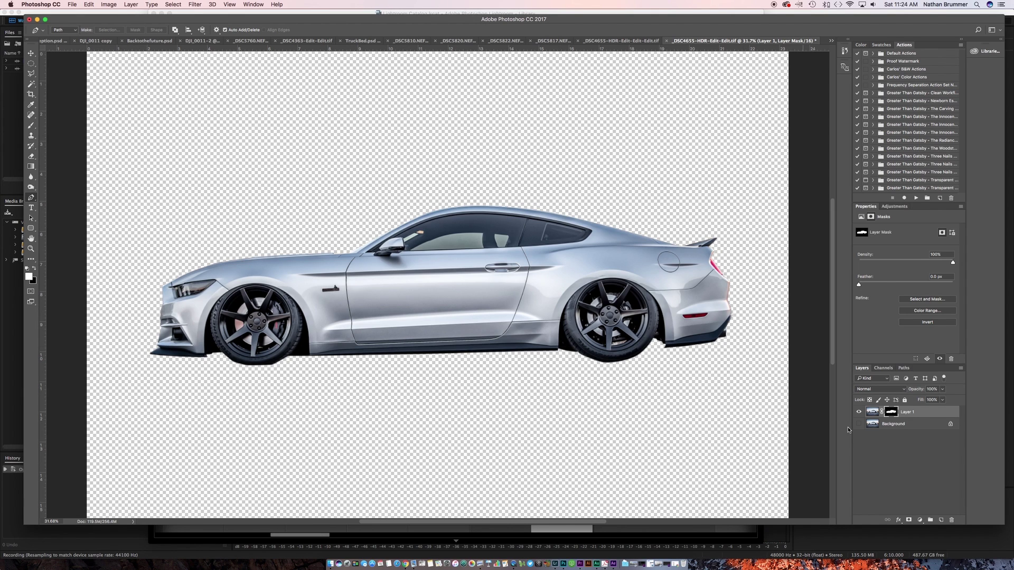
pyautogui.click(939, 520)
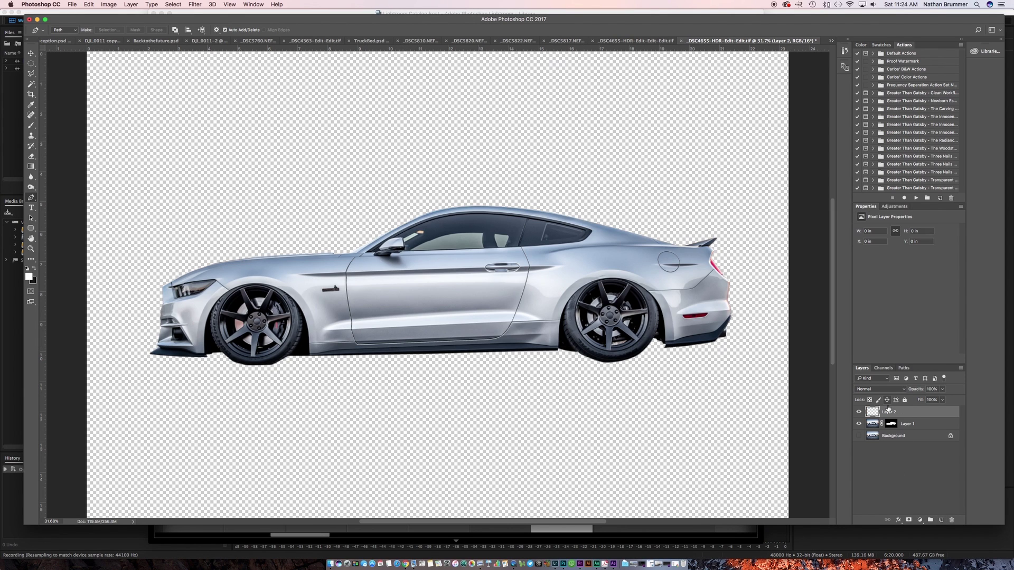
pyautogui.moveTo(892, 413); pyautogui.dragTo(891, 431)
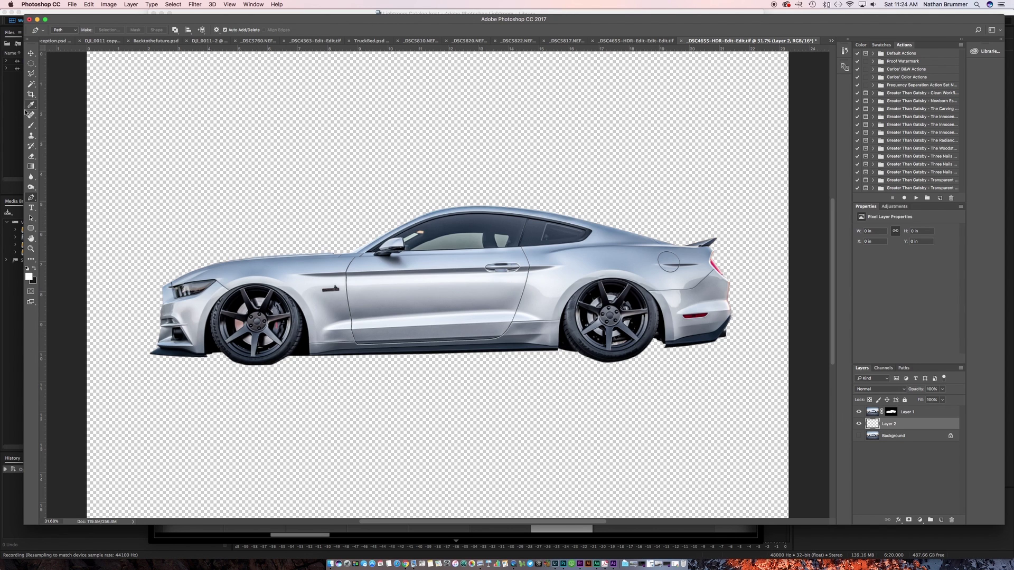
pyautogui.click(31, 167)
pyautogui.click(107, 30)
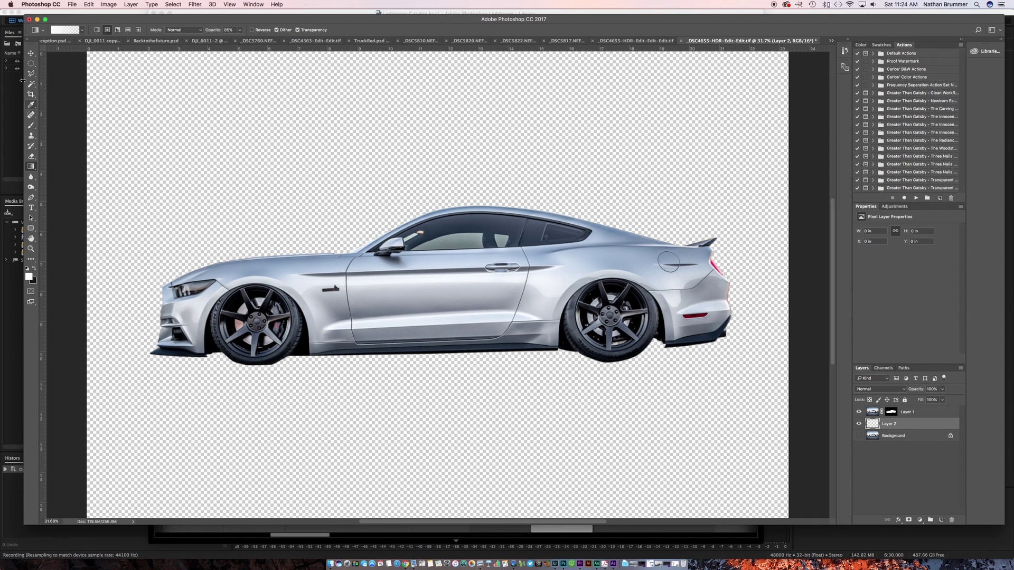
# Sample dark rocker-panel colours, with 40414d as background, then swap foreground and background.
pyautogui.click(32, 105)
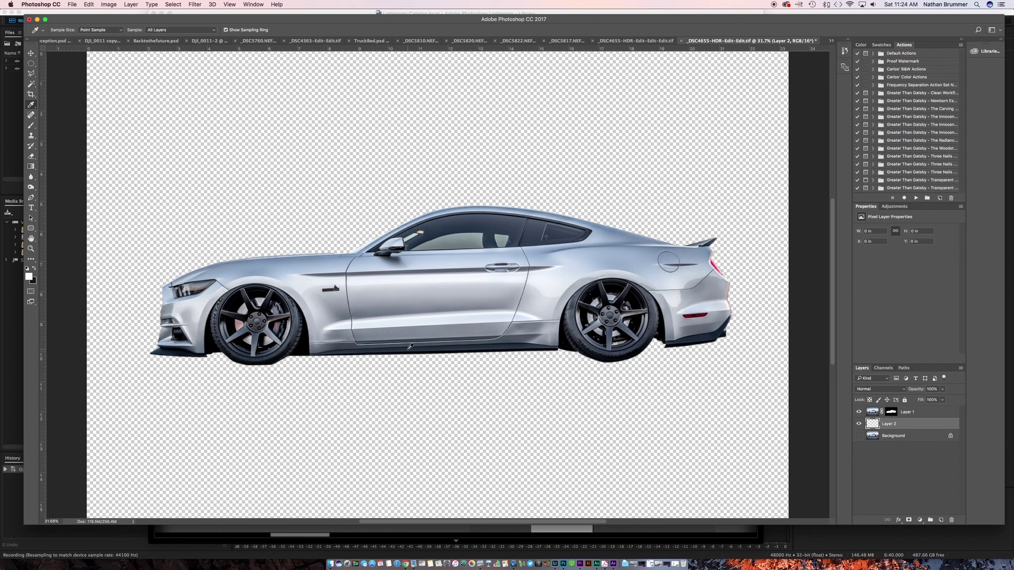
pyautogui.click(410, 346)
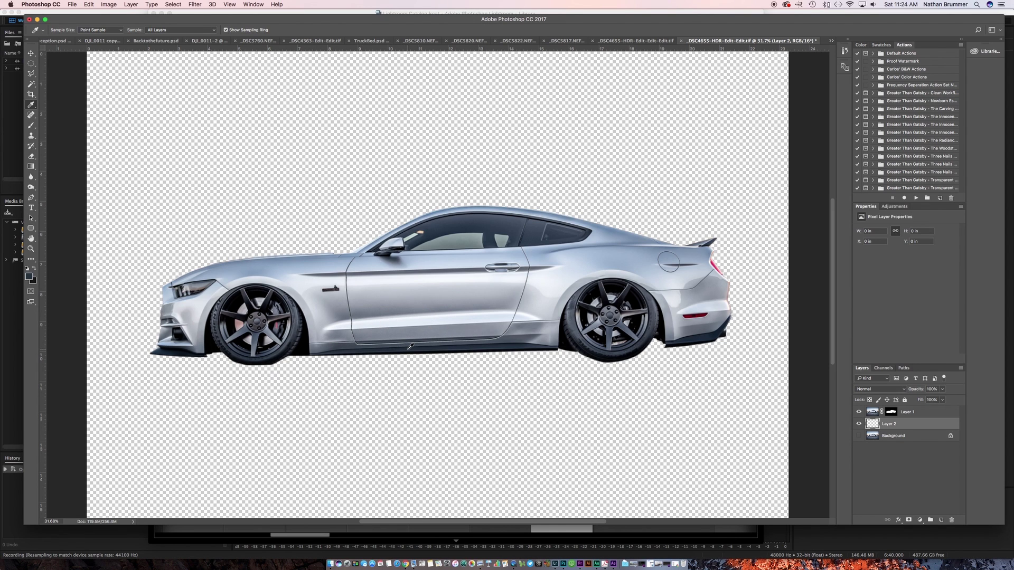
pyautogui.click(31, 283)
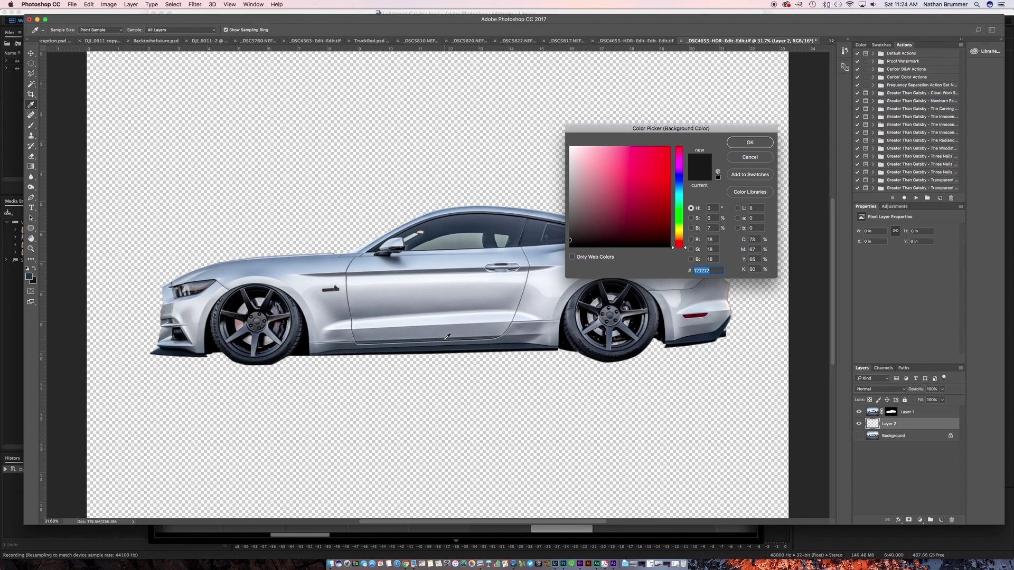
pyautogui.click(510, 336)
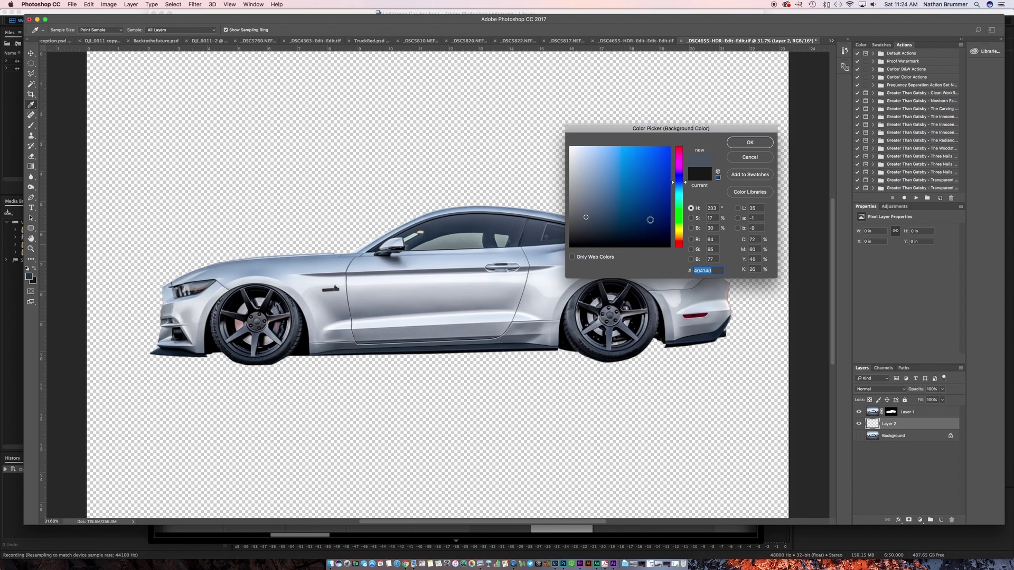
pyautogui.click(758, 142)
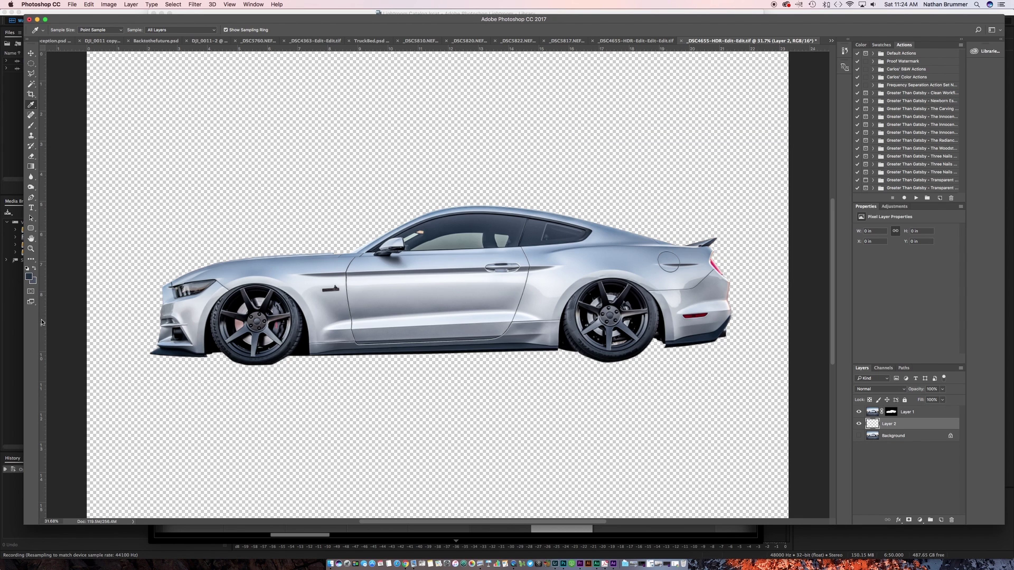
pyautogui.click(34, 269)
# Fill Layer 2 with the first gradient preset at 100% opacity as a dark blue radial backdrop.
pyautogui.click(31, 166)
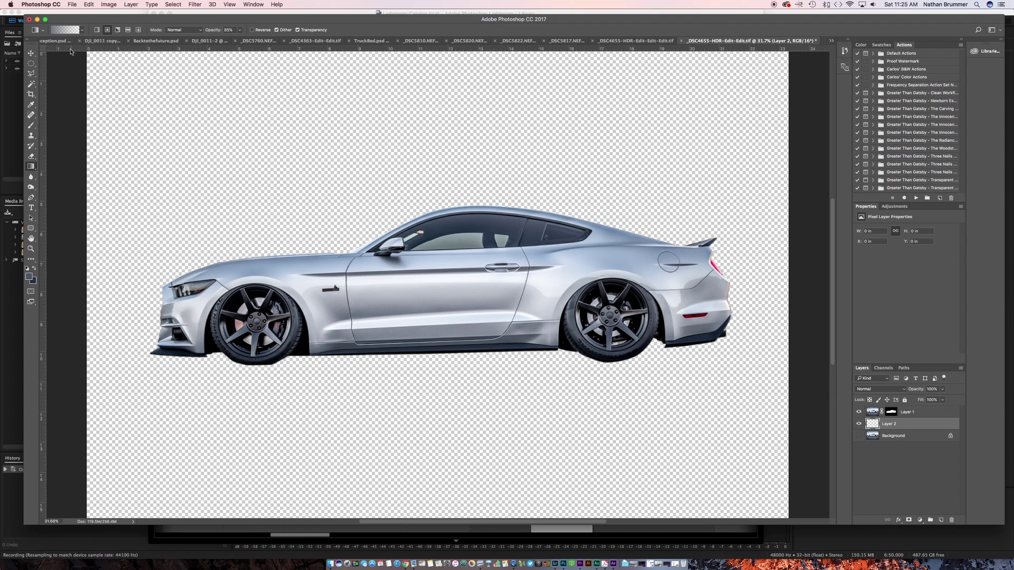
pyautogui.click(82, 30)
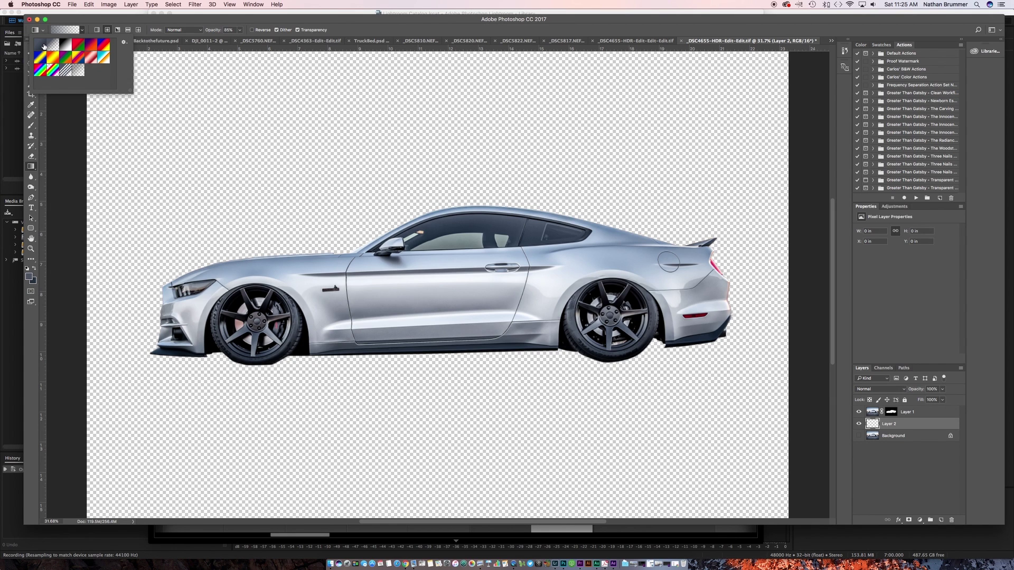
pyautogui.click(44, 47)
pyautogui.click(81, 21)
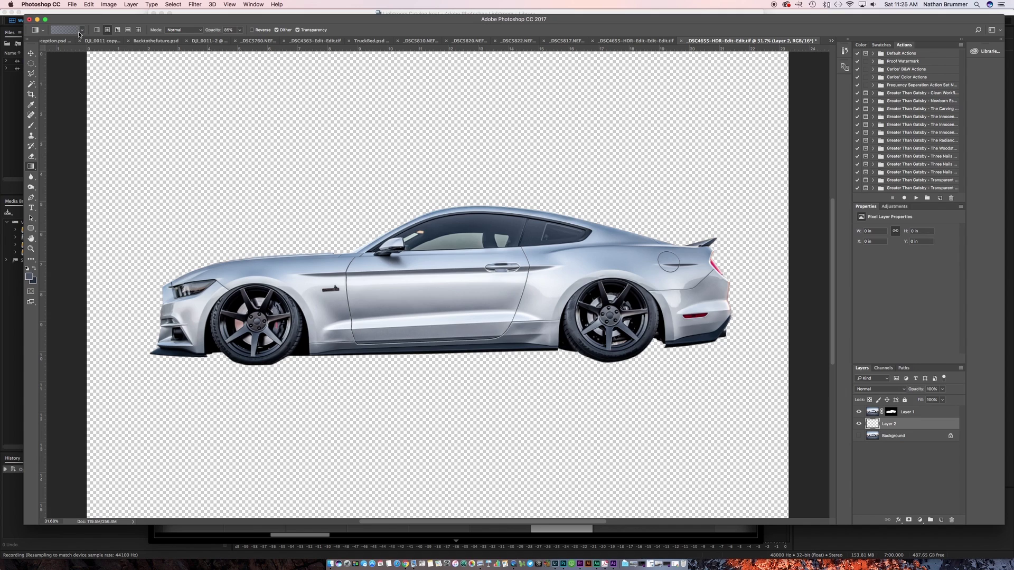
pyautogui.click(81, 31)
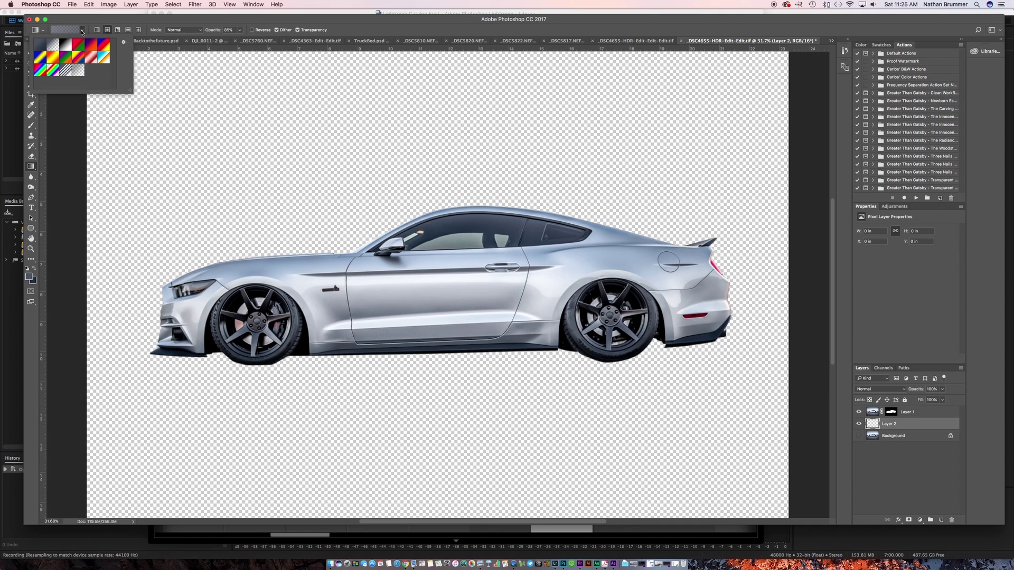
pyautogui.doubleClick(37, 49)
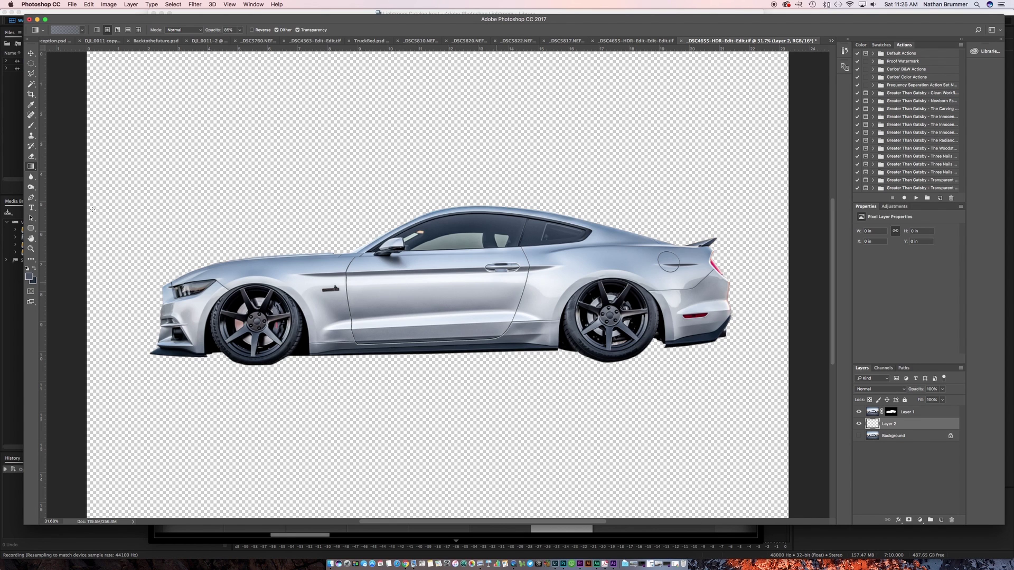
pyautogui.press('0')
pyautogui.moveTo(441, 292); pyautogui.dragTo(107, 125)
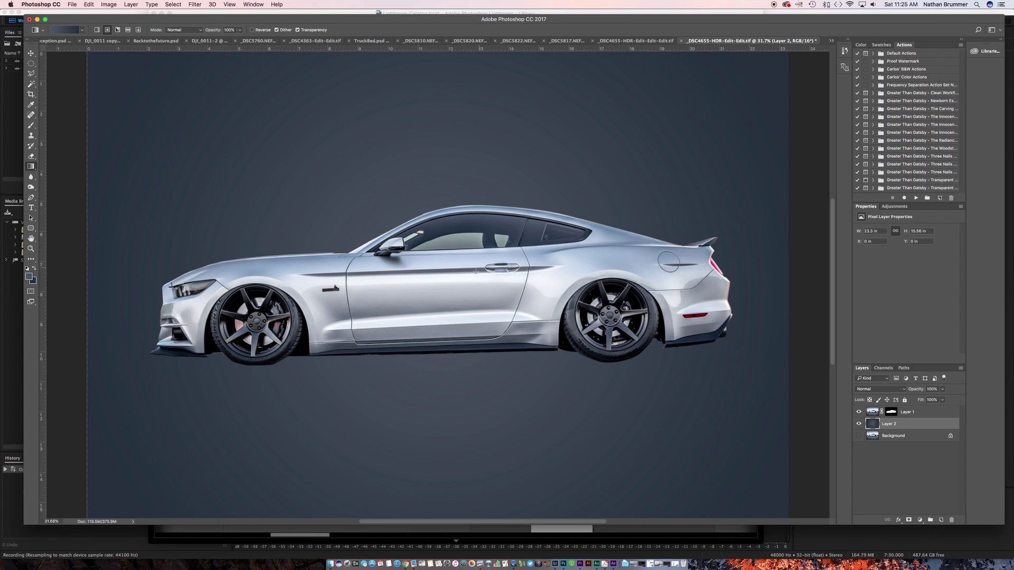
pyautogui.click(632, 42)
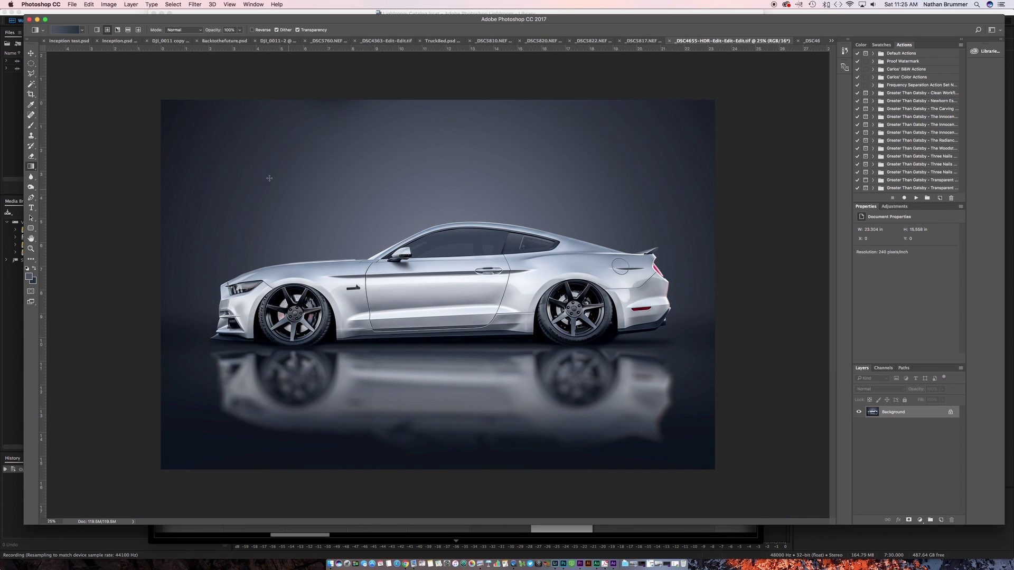
pyautogui.click(811, 42)
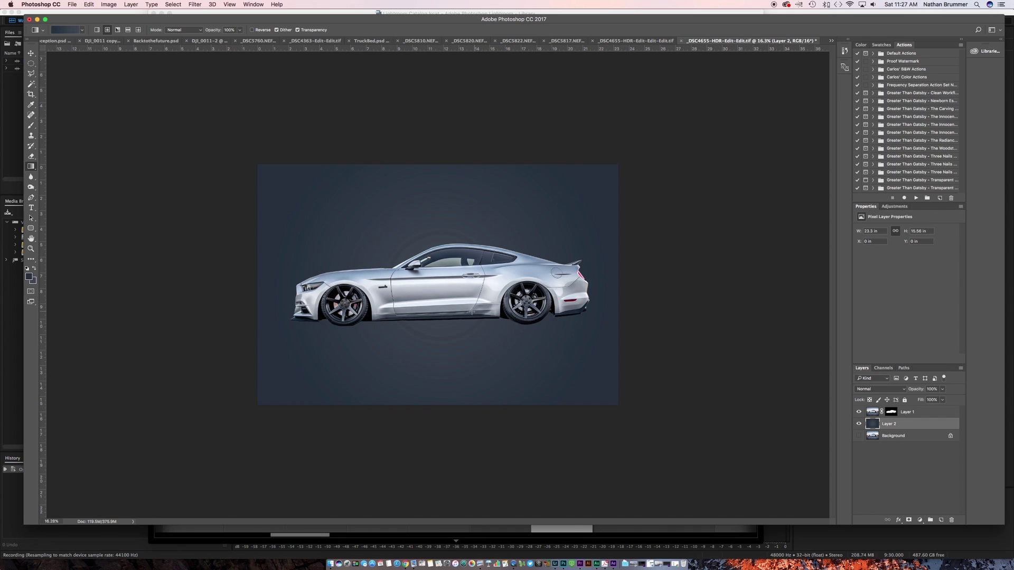
# On new Layer 3, paint a dark navy band under the car with an 800 px soft brush.
pyautogui.click(941, 522)
pyautogui.press('b')
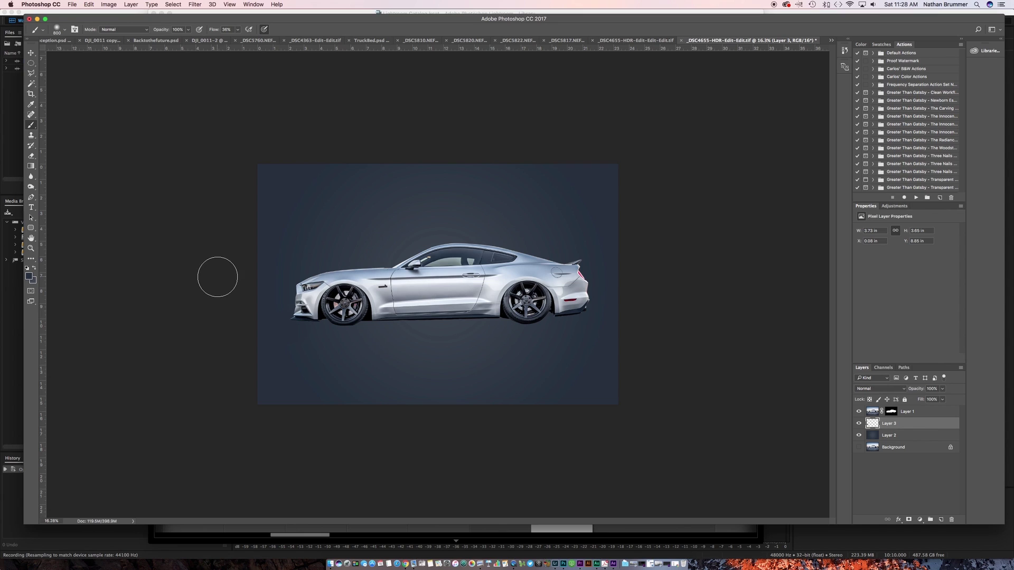
pyautogui.click(65, 32)
pyautogui.click(176, 86)
pyautogui.click(29, 278)
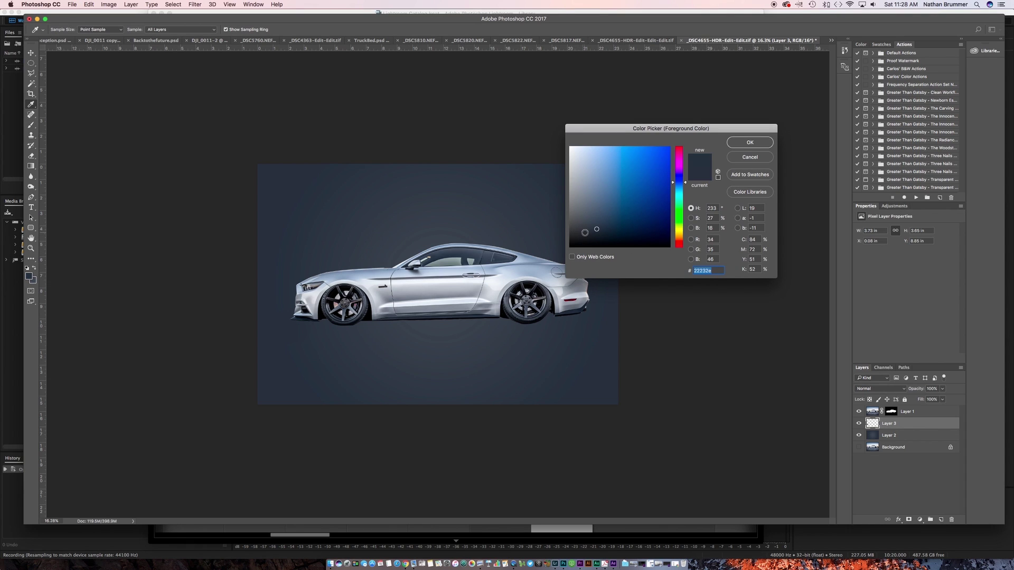
pyautogui.moveTo(596, 230); pyautogui.dragTo(592, 233)
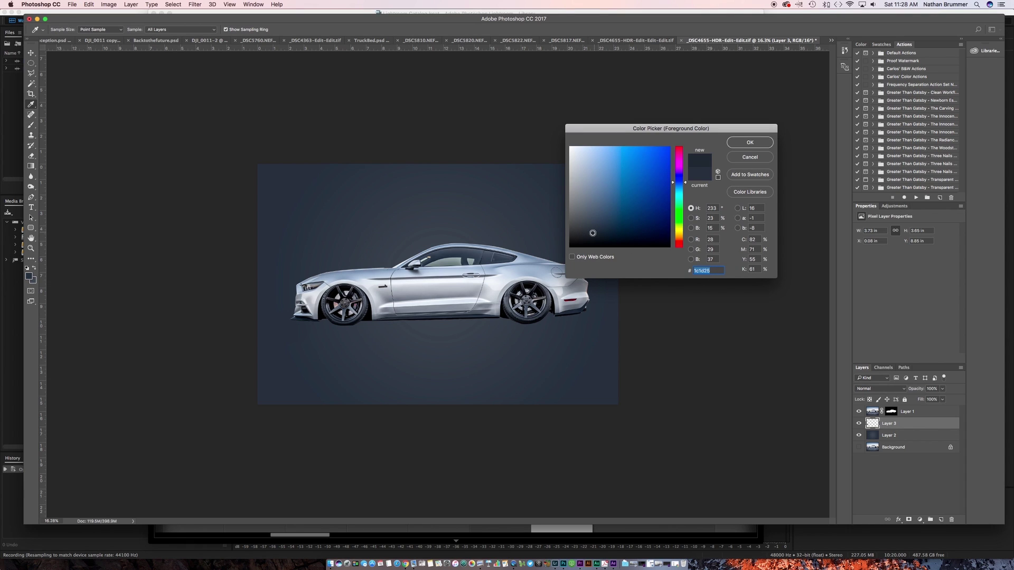
pyautogui.click(739, 142)
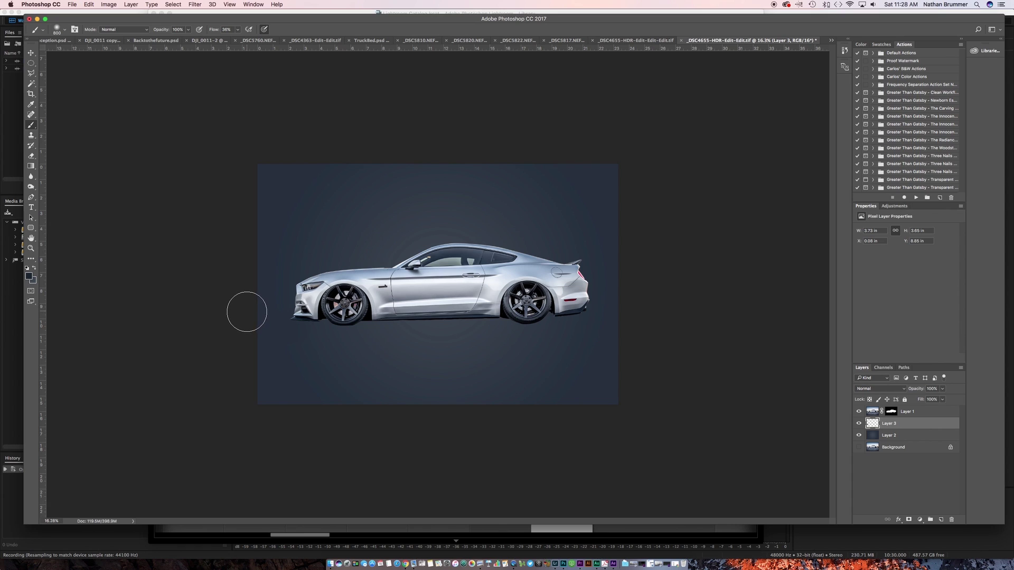
pyautogui.moveTo(246, 312)
pyautogui.mouseDown()
pyautogui.moveTo(654, 325)
pyautogui.moveTo(648, 315)
pyautogui.moveTo(216, 310)
pyautogui.moveTo(655, 306)
pyautogui.mouseUp()
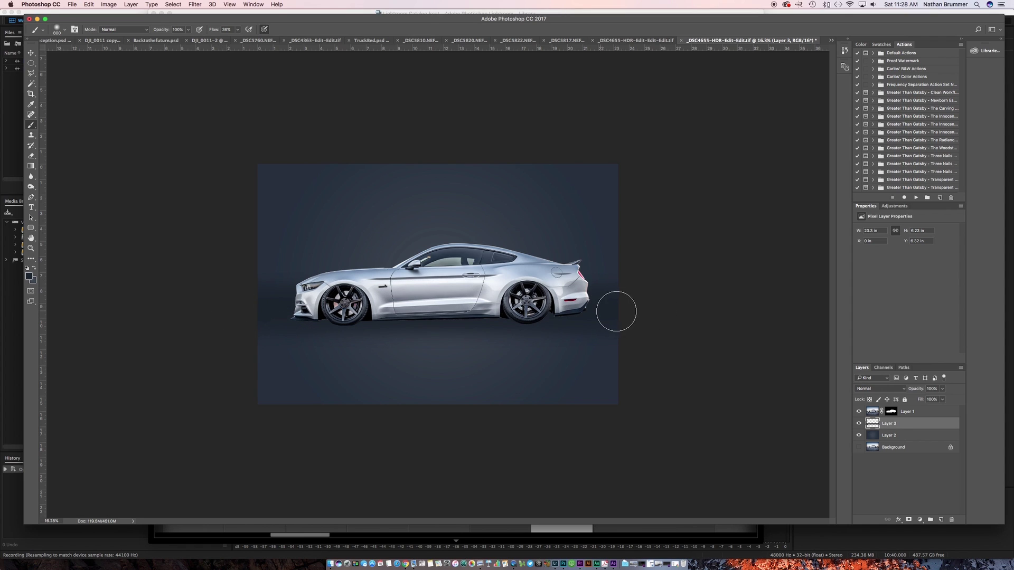
# Toggle Layer 3's shadow to compare, then hide Layers 1–3 and show the original Background.
pyautogui.click(858, 424)
pyautogui.click(858, 424)
pyautogui.click(859, 423)
pyautogui.click(858, 423)
pyautogui.click(858, 423)
pyautogui.click(858, 423)
pyautogui.click(858, 411)
pyautogui.click(859, 424)
pyautogui.click(858, 435)
pyautogui.click(859, 447)
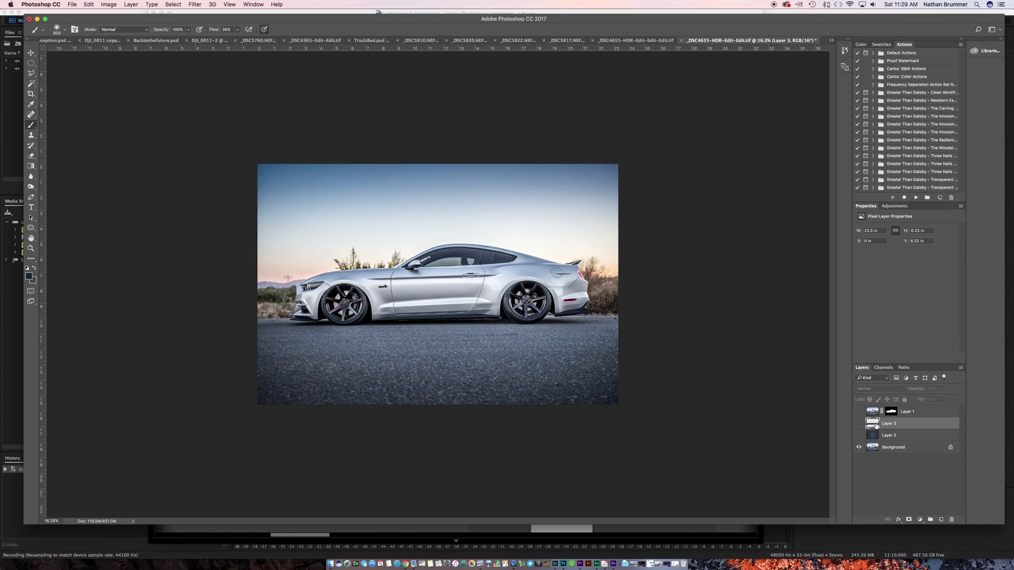
# Show Layers 1–3 again and draw a thin elliptical selection under the car on new Layer 4.
pyautogui.moveTo(859, 412); pyautogui.dragTo(858, 436)
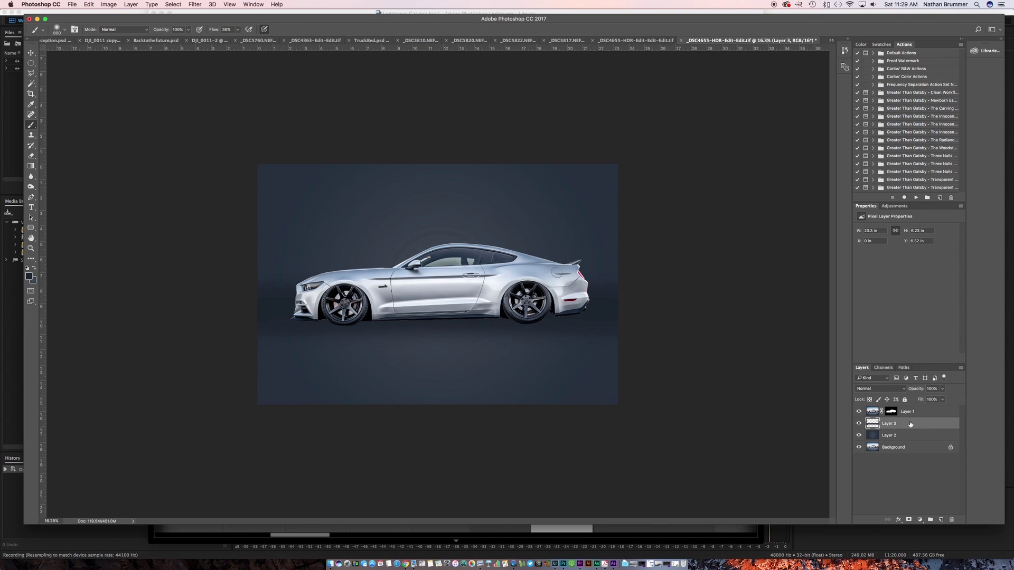
pyautogui.click(941, 520)
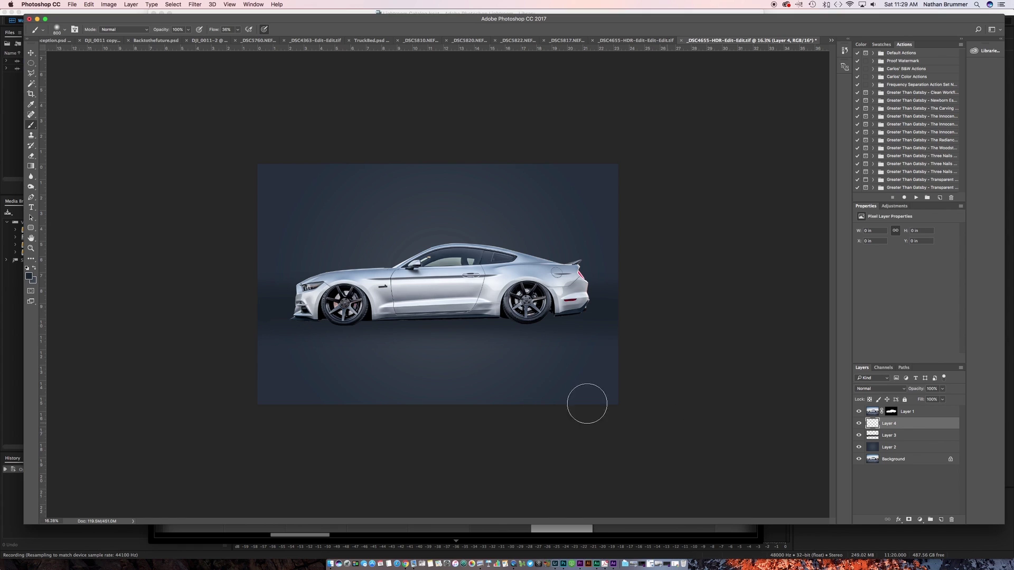
pyautogui.click(33, 64)
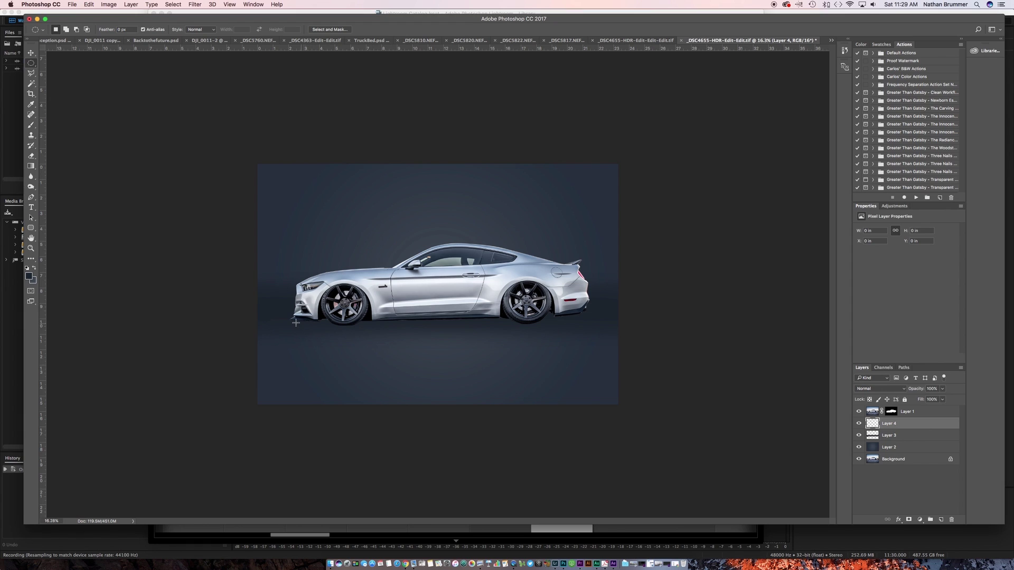
pyautogui.moveTo(292, 323); pyautogui.dragTo(592, 331)
# Fill the ellipse with default black and deselect.
pyautogui.press('v')
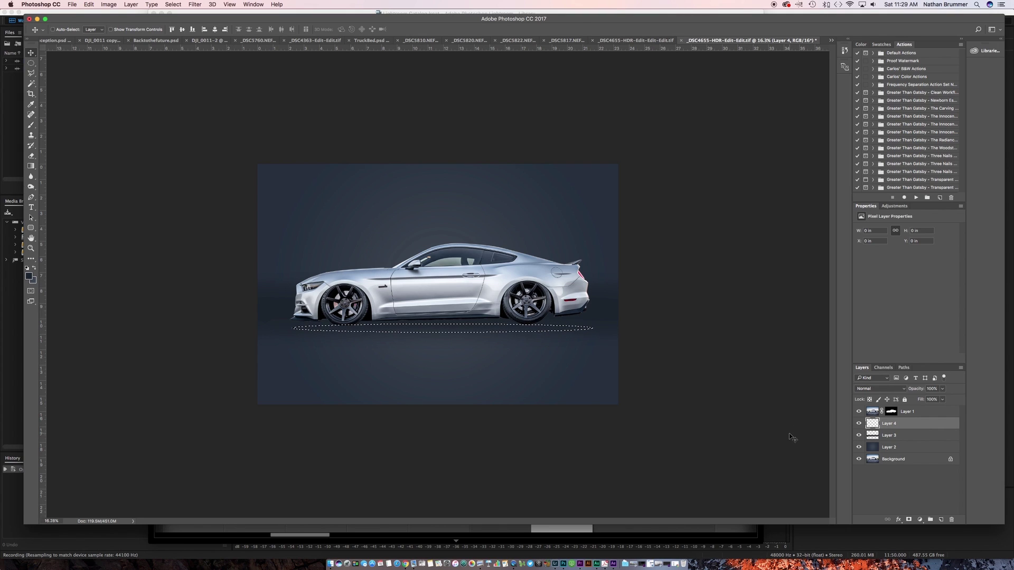
pyautogui.press('d')
pyautogui.hotkey('alt', 'BackSpace')
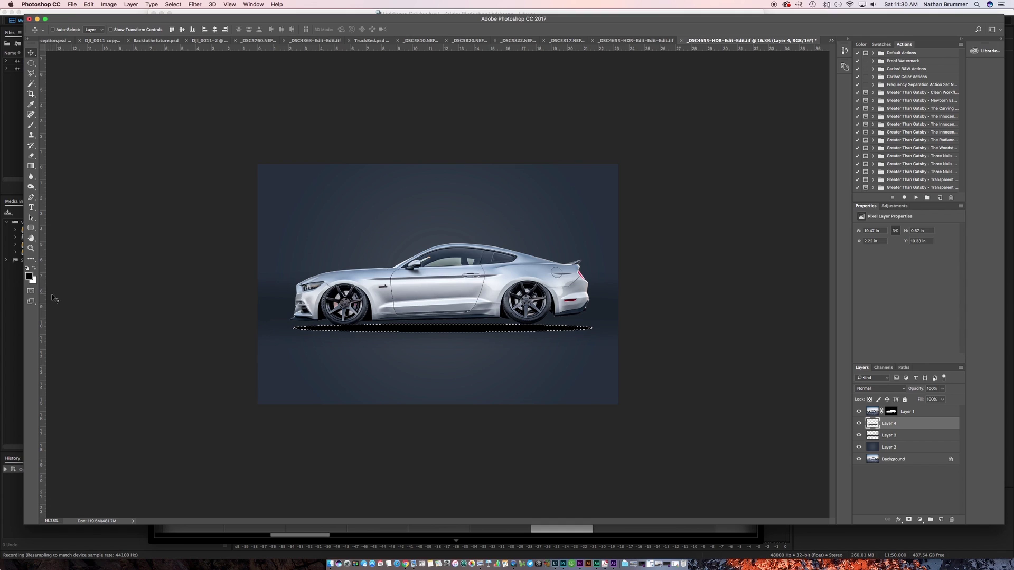
pyautogui.press('super+d')
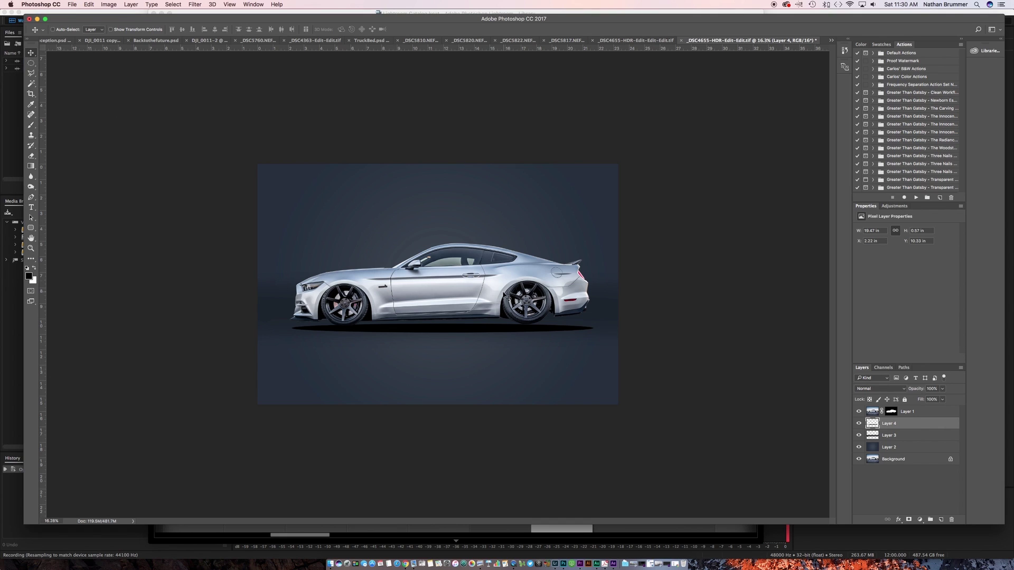
# Rotate Layer 4's shadow about -0.8° and position it beneath both wheels.
pyautogui.moveTo(478, 330); pyautogui.dragTo(482, 325)
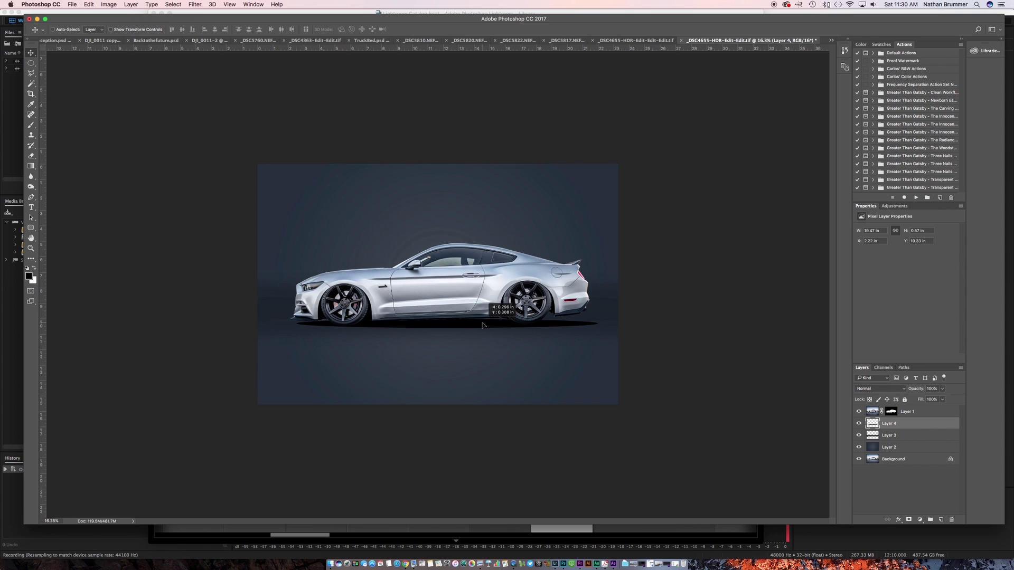
pyautogui.press('super+t')
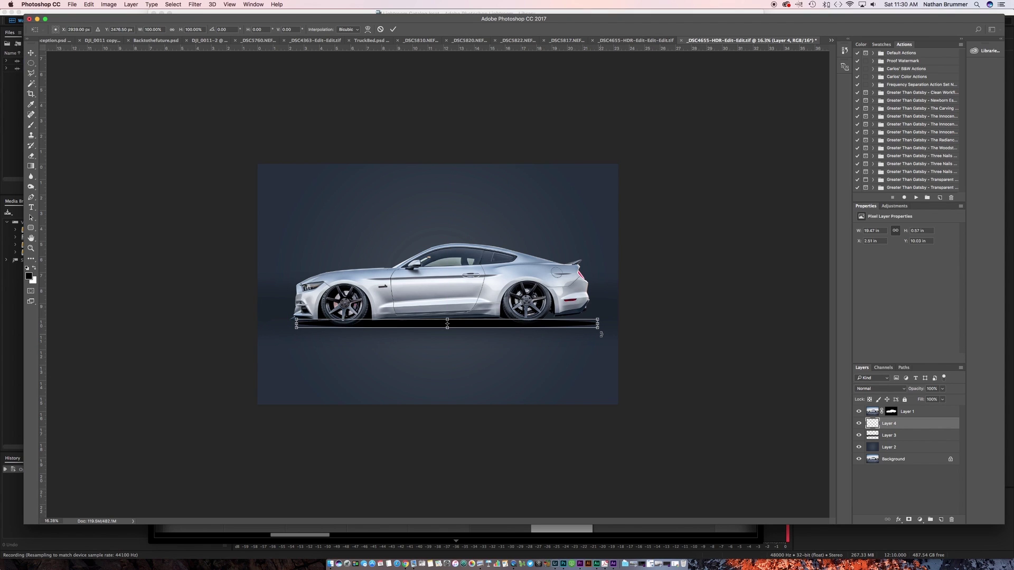
pyautogui.moveTo(601, 334); pyautogui.dragTo(601, 332)
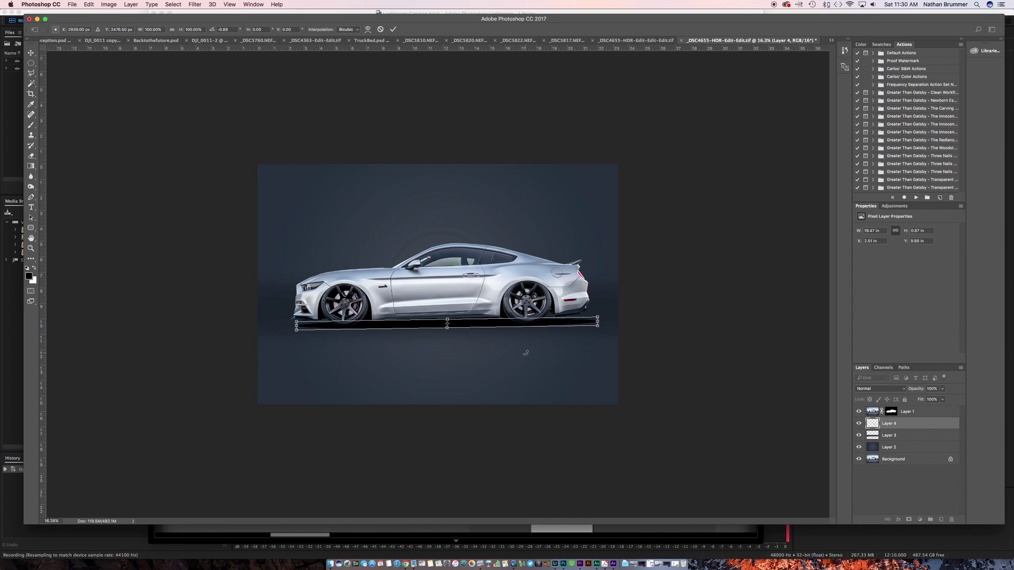
pyautogui.press('Return')
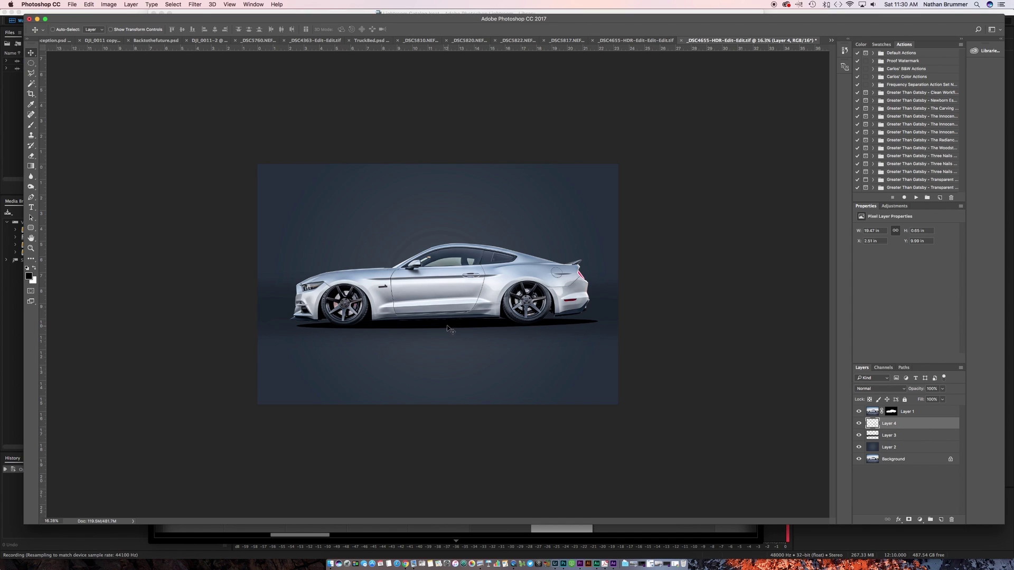
pyautogui.moveTo(447, 327); pyautogui.dragTo(443, 326)
# Apply a Gaussian Blur of about 59 px radius to the black shadow.
pyautogui.click(195, 4)
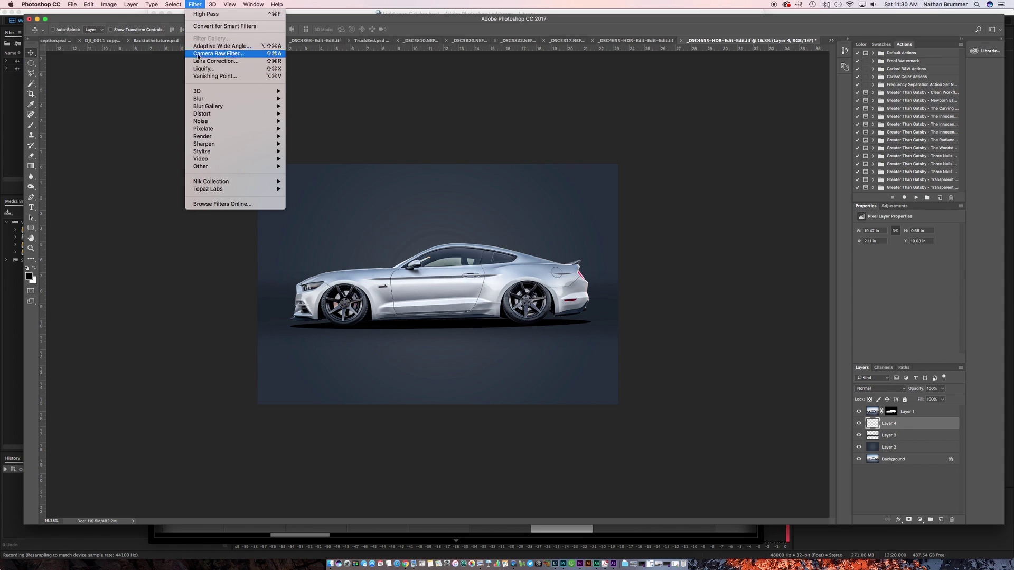
pyautogui.moveTo(198, 113)
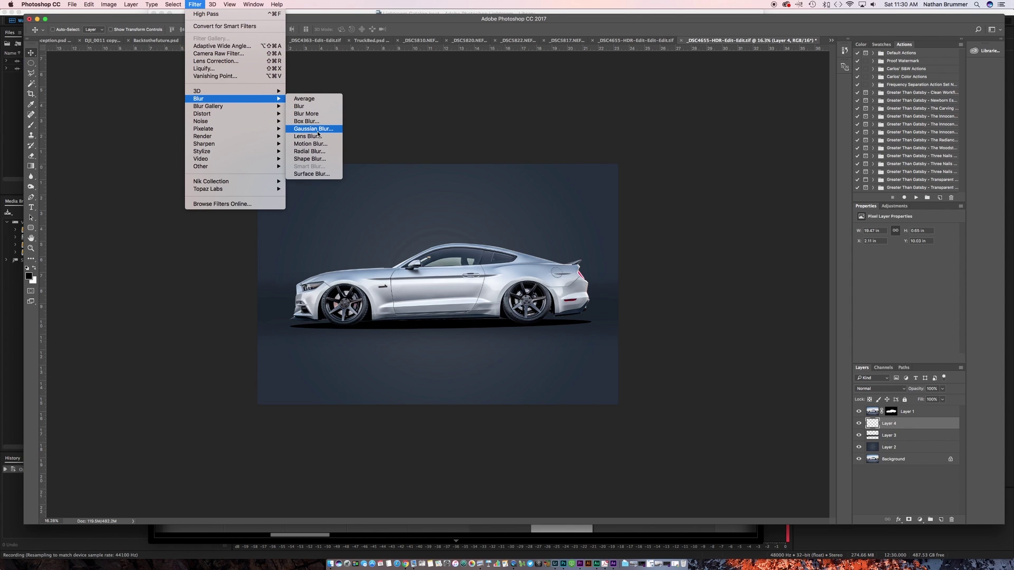
pyautogui.click(313, 128)
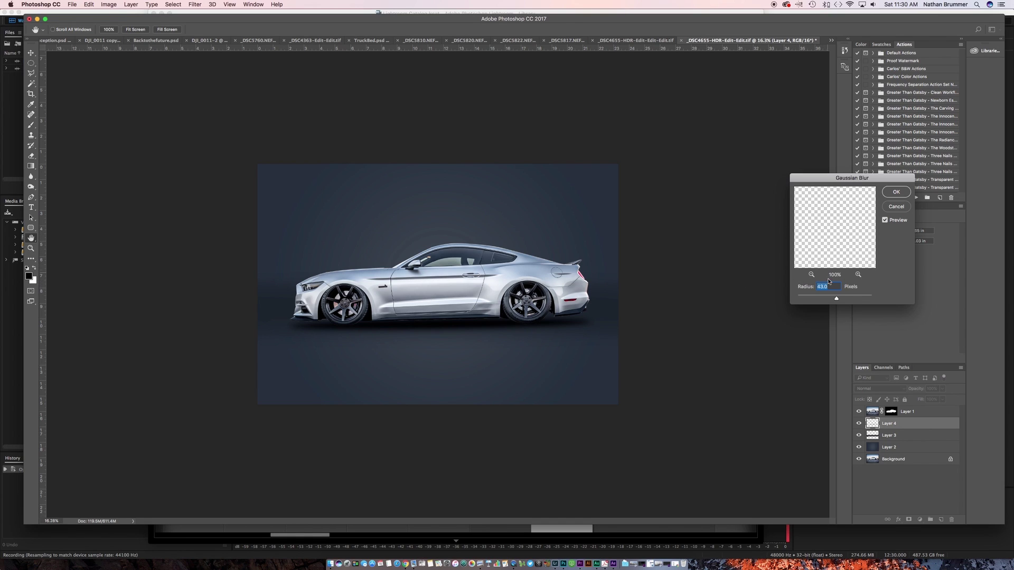
pyautogui.moveTo(833, 299); pyautogui.dragTo(841, 299)
pyautogui.moveTo(841, 300); pyautogui.dragTo(839, 299)
pyautogui.press('Return')
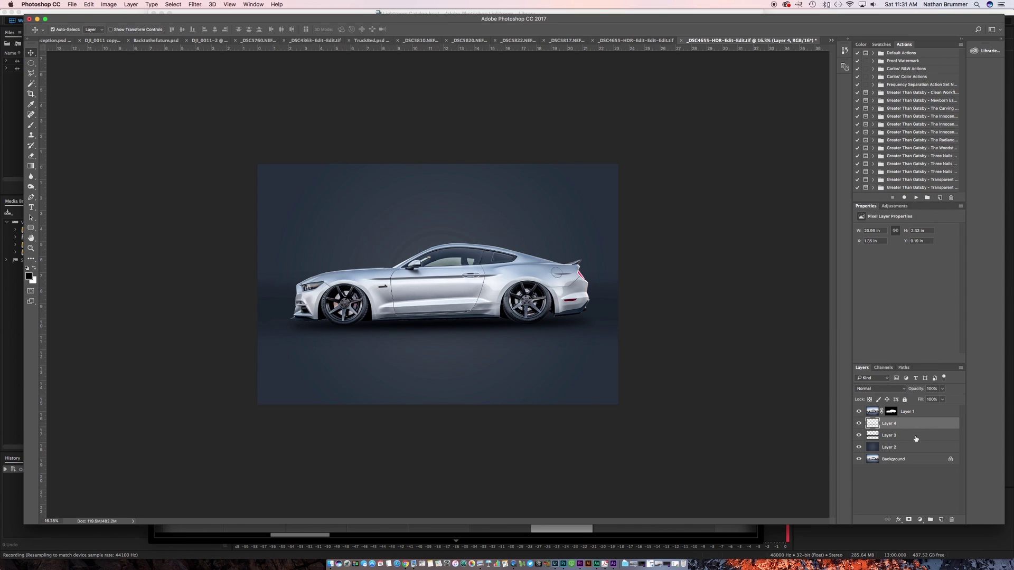
# On a new Layer 5, fill a thin elliptical strip along the car's bottom edge with dark colour.
pyautogui.press('super+j')
pyautogui.press('super+z')
pyautogui.click(940, 521)
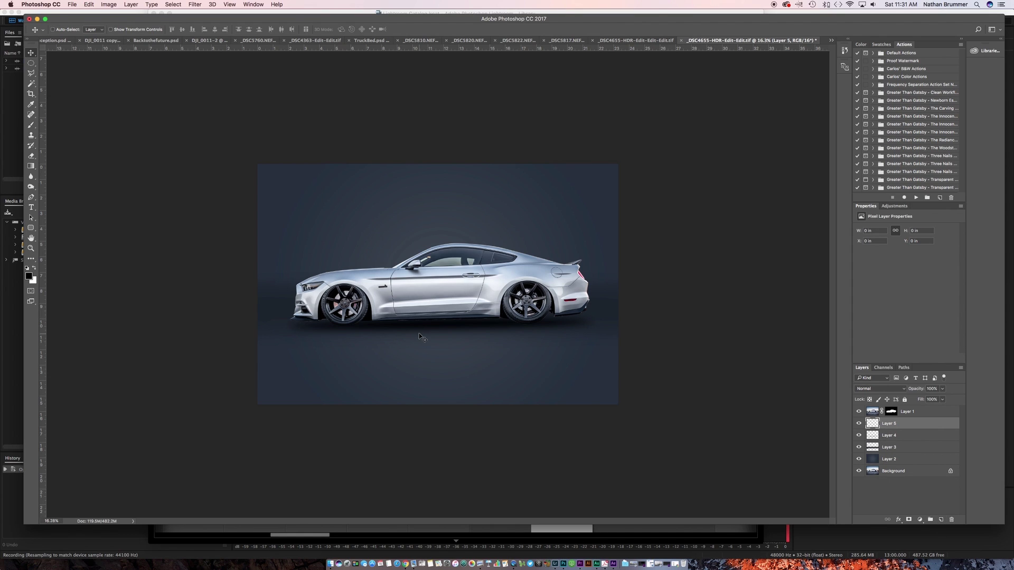
pyautogui.click(31, 64)
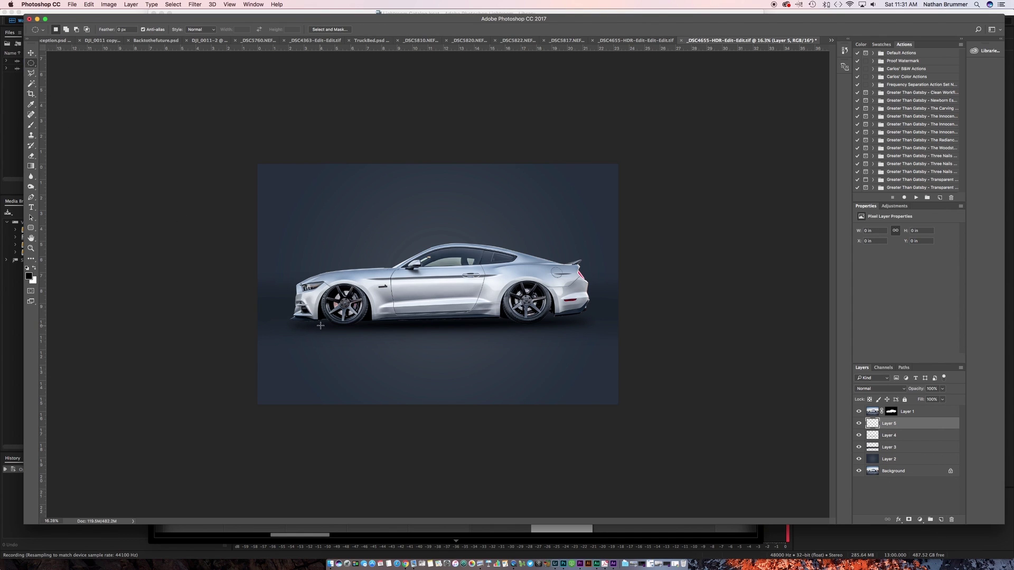
pyautogui.moveTo(324, 322); pyautogui.dragTo(412, 324)
pyautogui.moveTo(500, 322); pyautogui.dragTo(565, 319)
pyautogui.hotkey('alt', 'BackSpace')
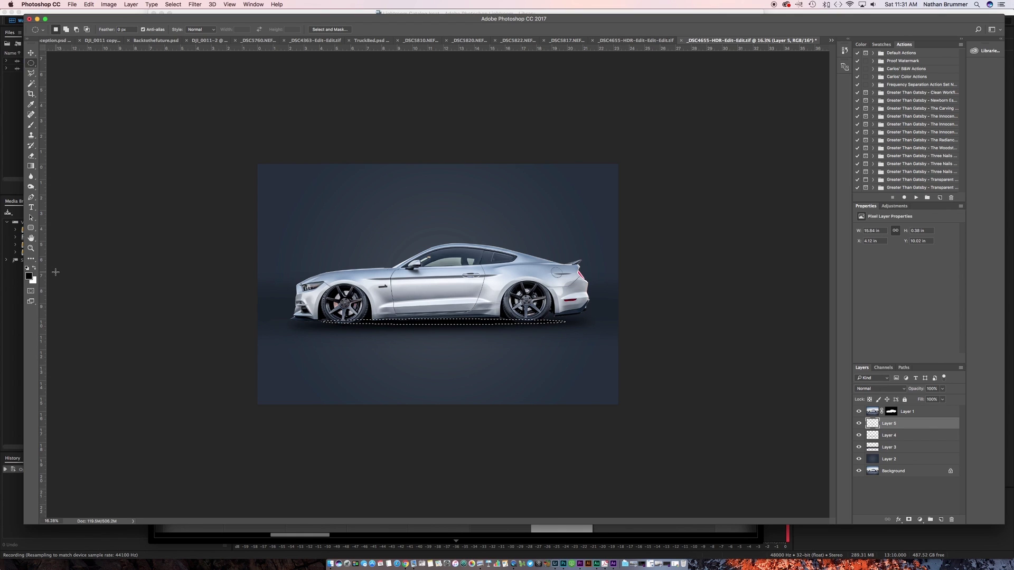
pyautogui.press('super+d')
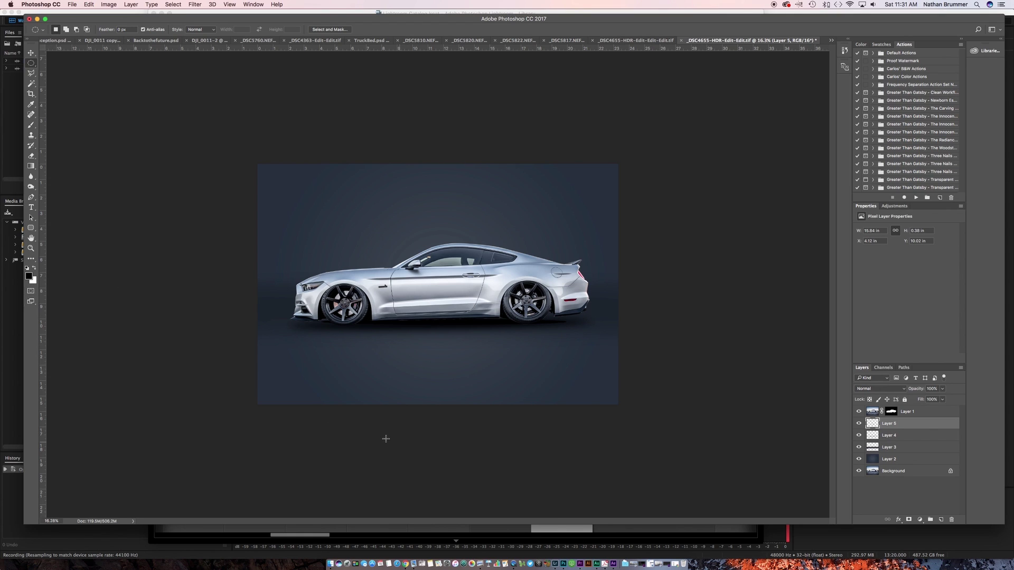
# Move the shadow strip under the car and rotate it slightly to match the tyres.
pyautogui.scroll(3, 421, 333)
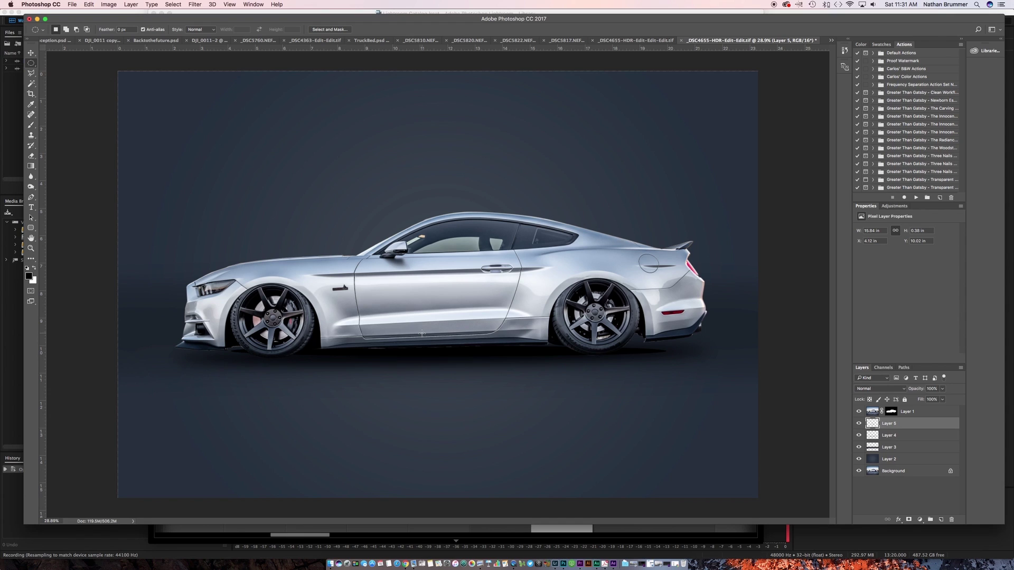
pyautogui.press('v')
pyautogui.moveTo(393, 358); pyautogui.dragTo(395, 362)
pyautogui.hotkey('ctrl', 't')
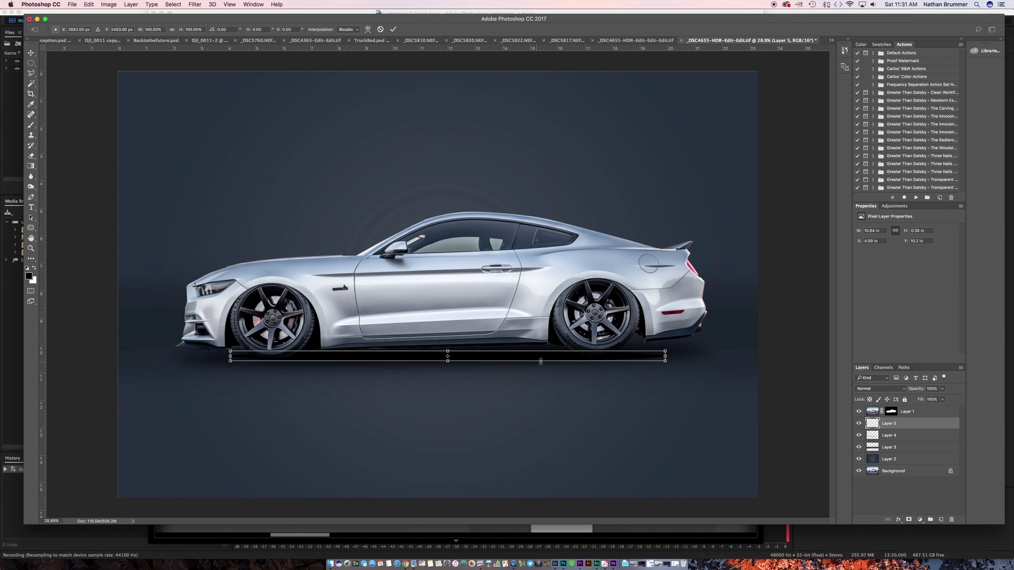
pyautogui.moveTo(671, 365); pyautogui.dragTo(673, 363)
pyautogui.press('Return')
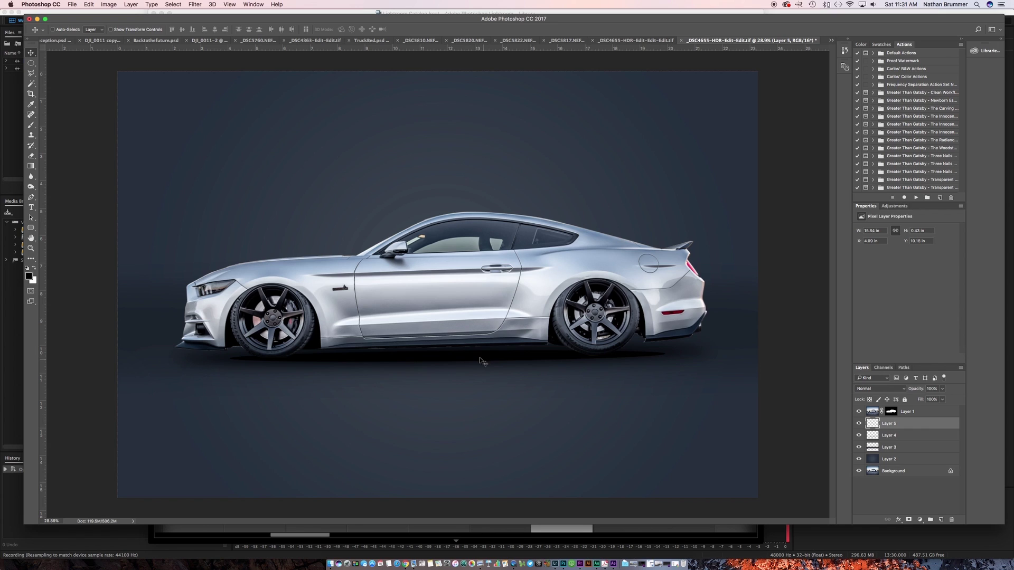
# Apply a Gaussian Blur with a 6.2-pixel radius to the Layer 5 shadow.
pyautogui.click(195, 5)
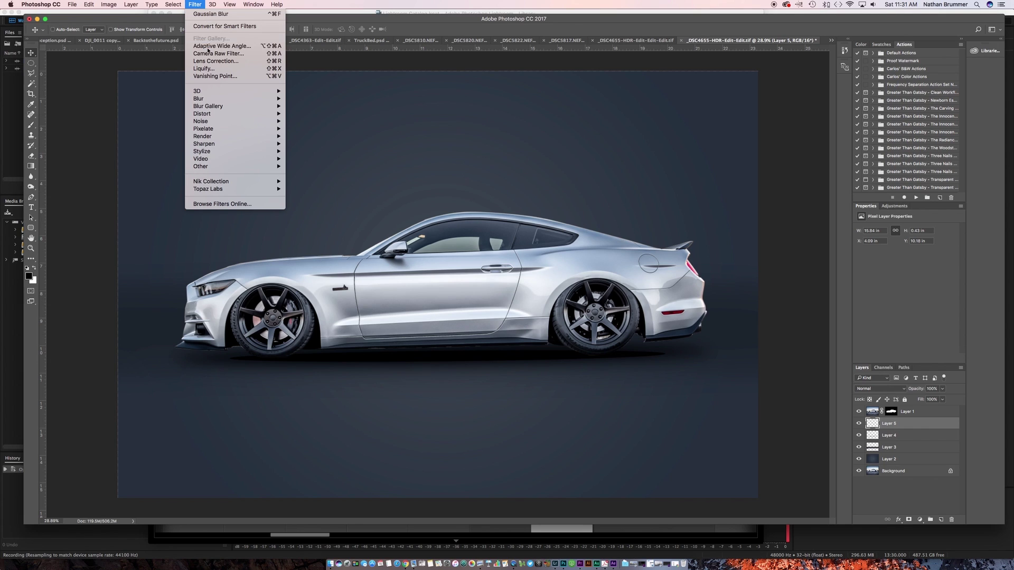
pyautogui.moveTo(202, 99)
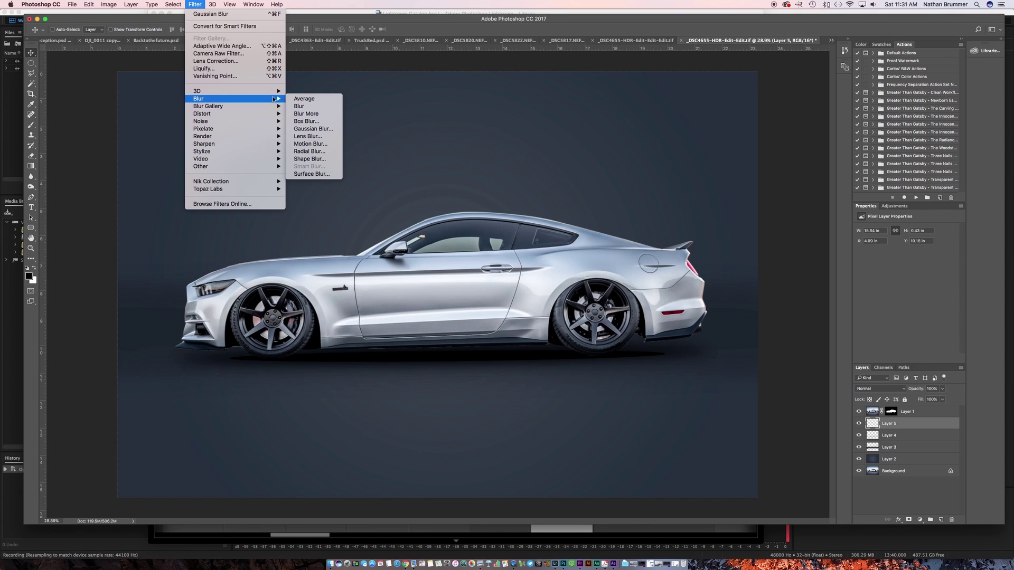
pyautogui.click(305, 130)
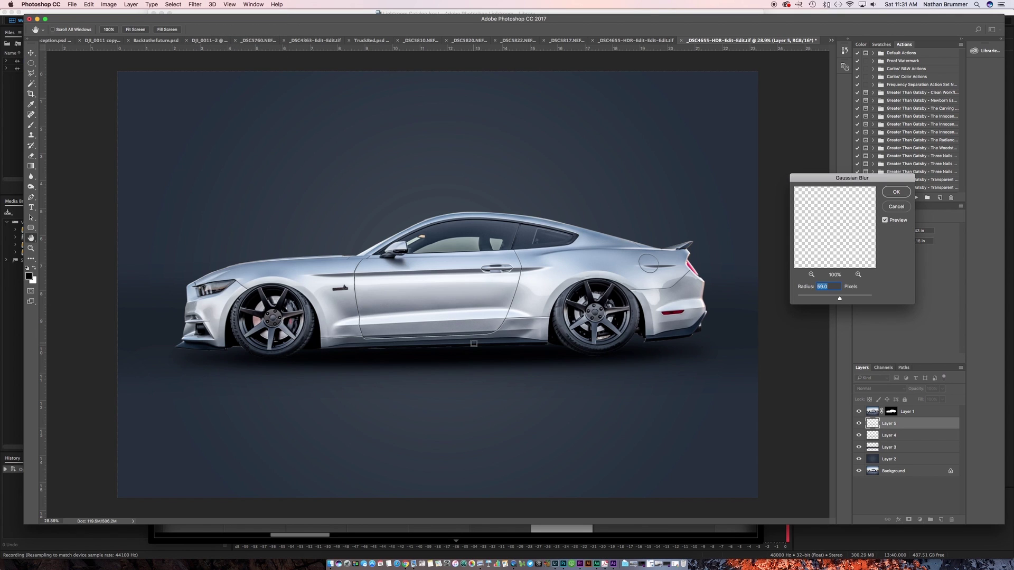
pyautogui.moveTo(840, 299); pyautogui.dragTo(825, 300)
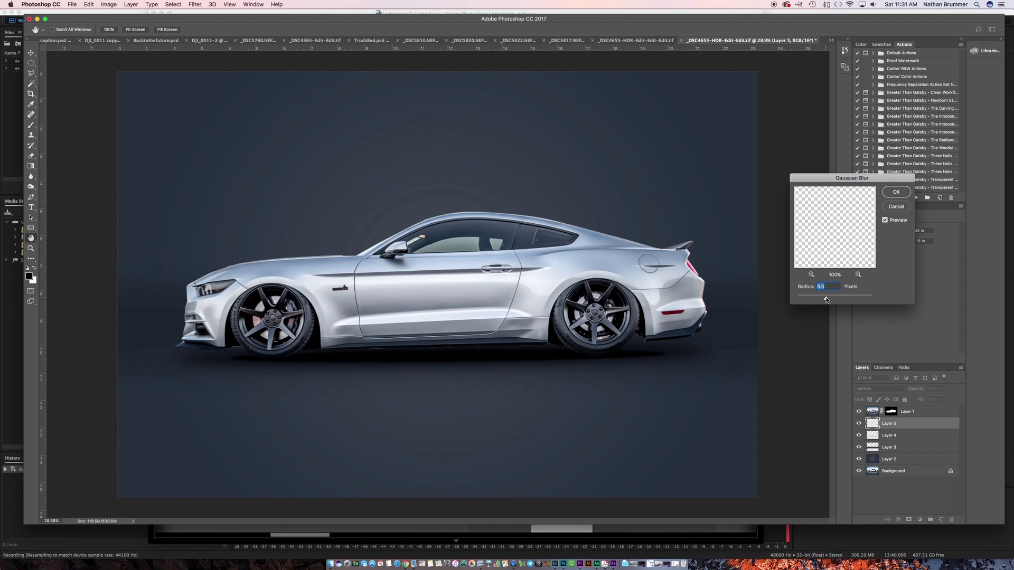
pyautogui.click(895, 193)
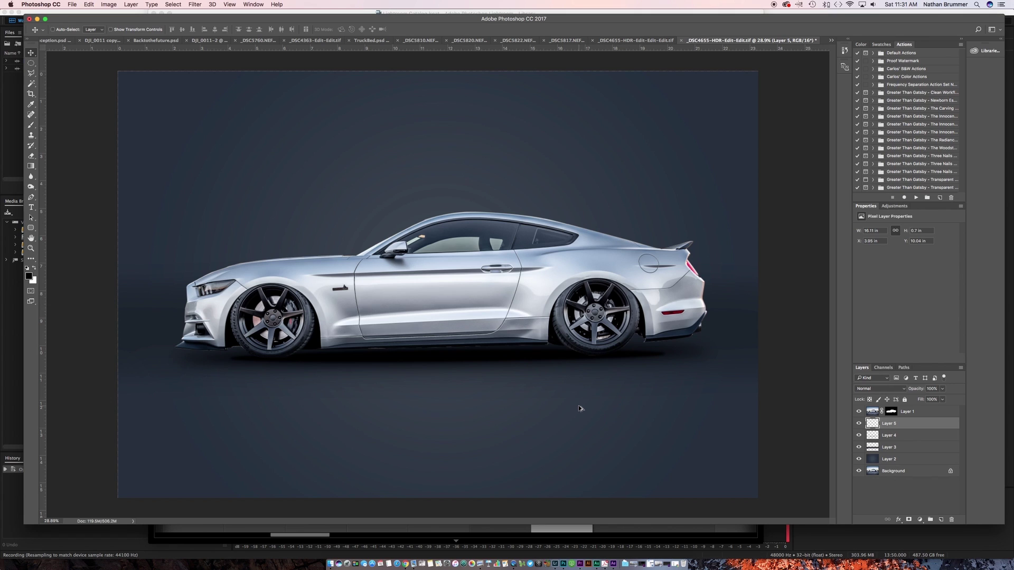
# Toggle Layer 4 and Layer 5 visibility off and back on to compare the shadows.
pyautogui.press('h')
pyautogui.click(322, 396)
pyautogui.click(858, 436)
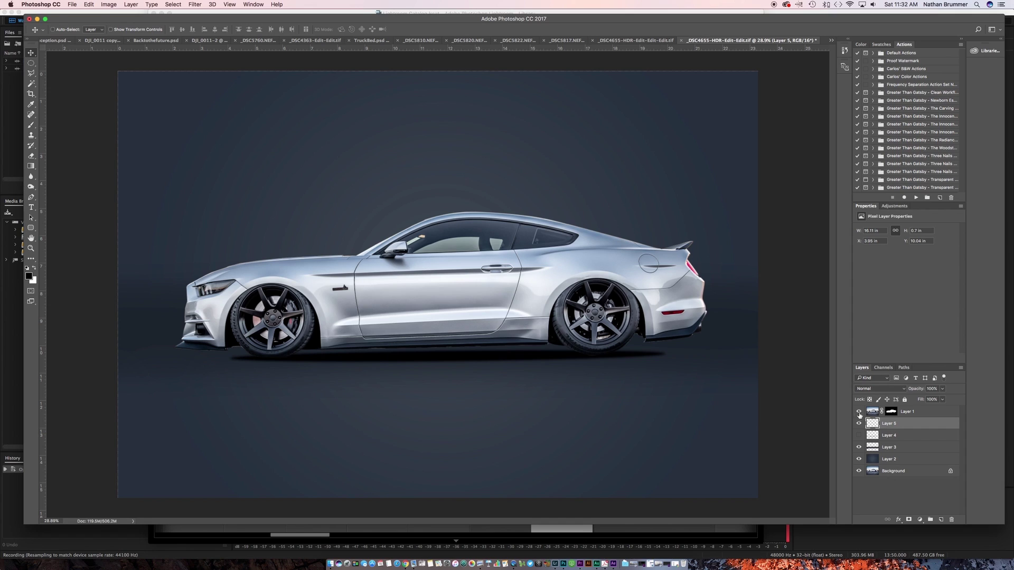
pyautogui.click(859, 424)
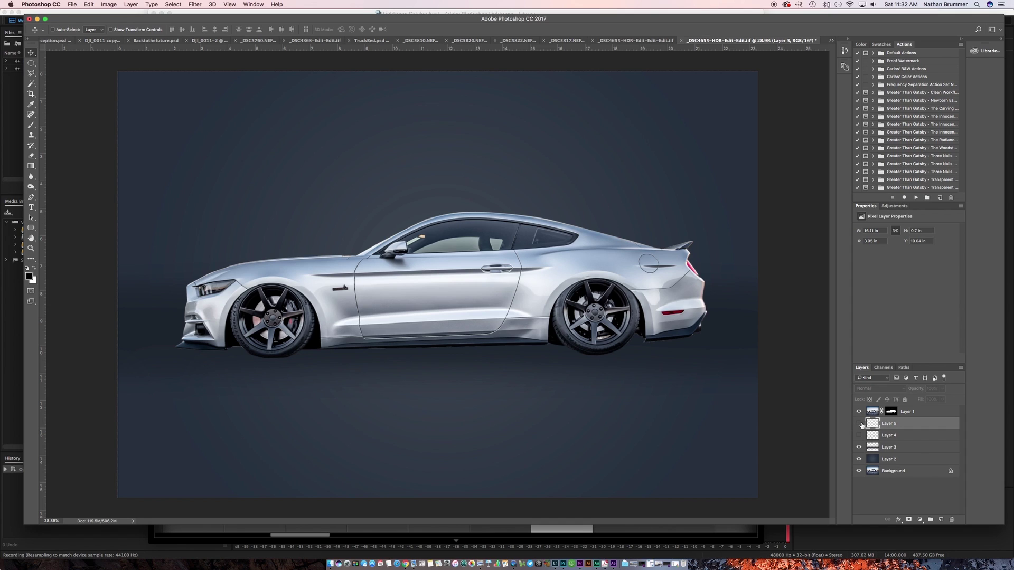
pyautogui.click(858, 436)
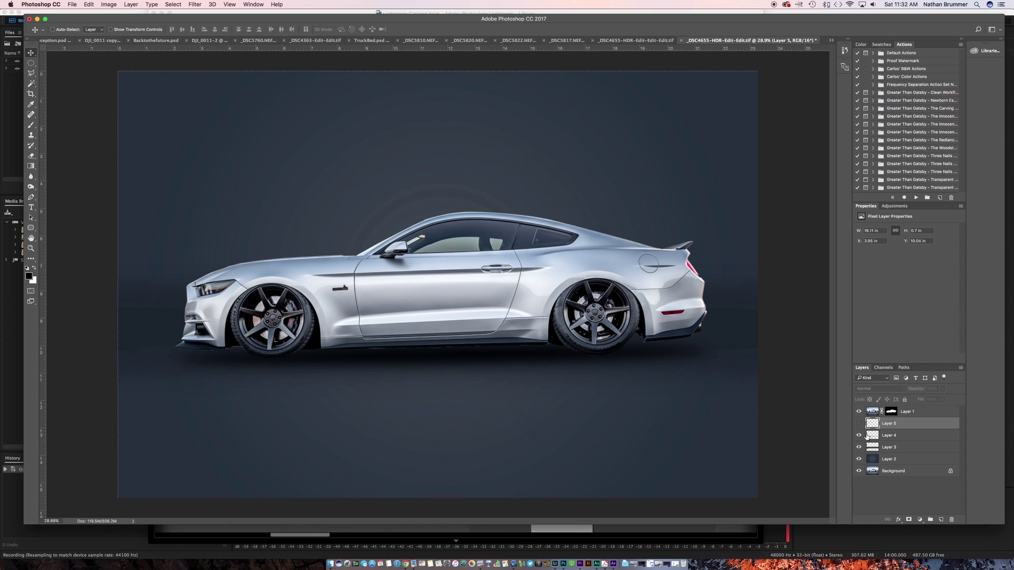
pyautogui.click(857, 424)
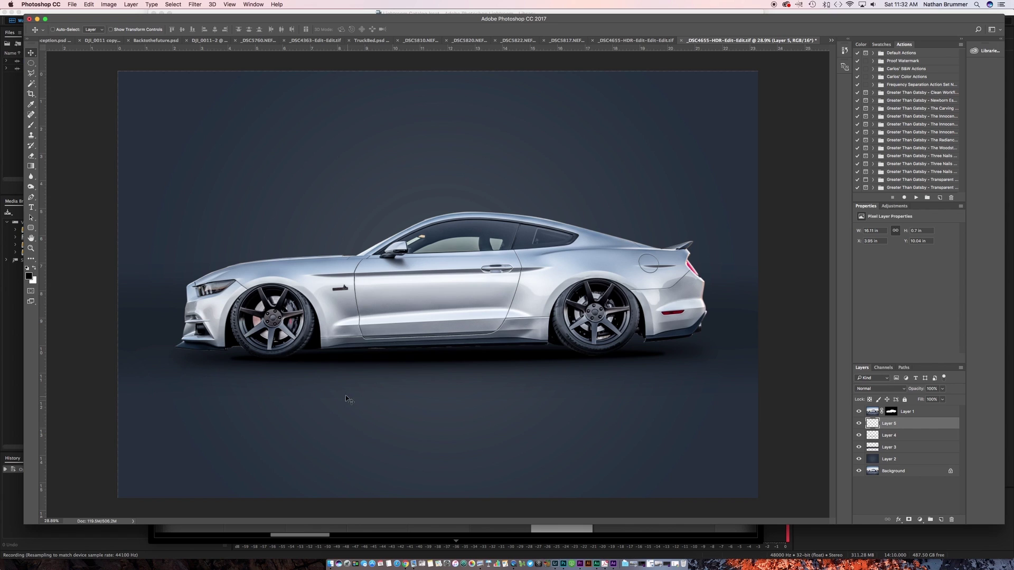
# Stretch the Layer 4 shadow horizontally past the car's front and rear, then zoom out.
pyautogui.click(892, 438)
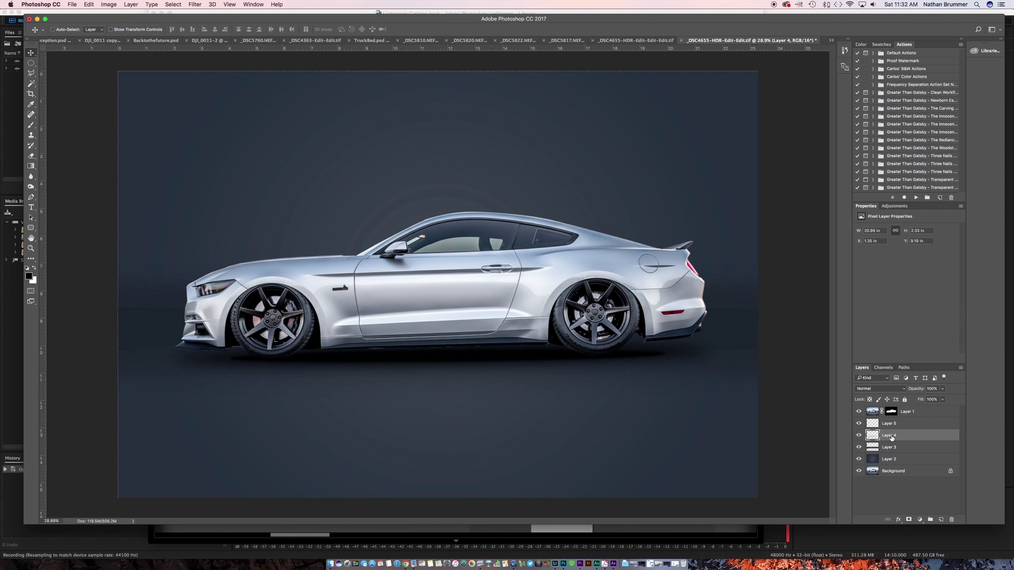
pyautogui.press('super+t')
pyautogui.moveTo(155, 355); pyautogui.dragTo(123, 355)
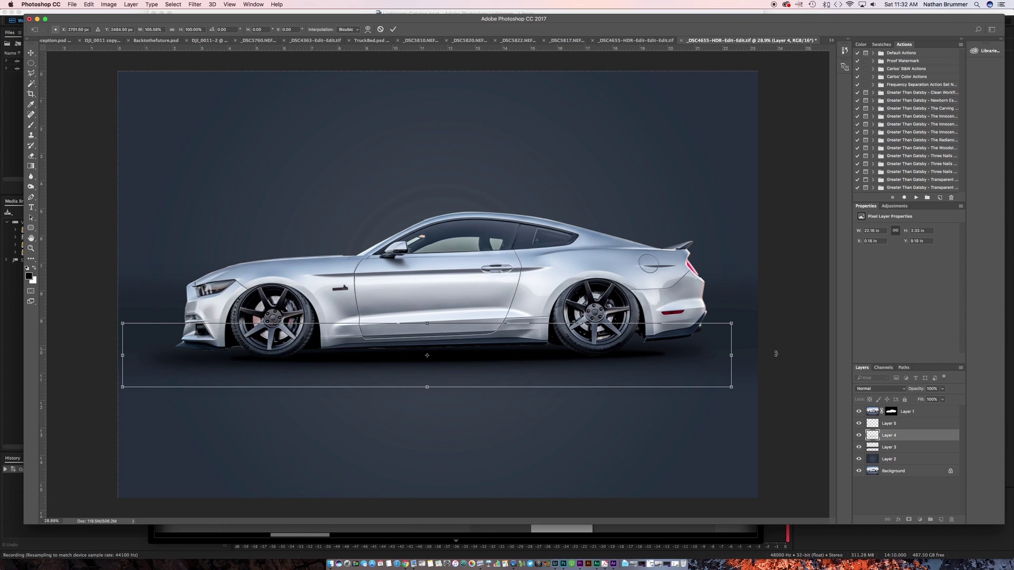
pyautogui.moveTo(732, 356); pyautogui.dragTo(756, 356)
pyautogui.press('Return')
pyautogui.press('super+minus')
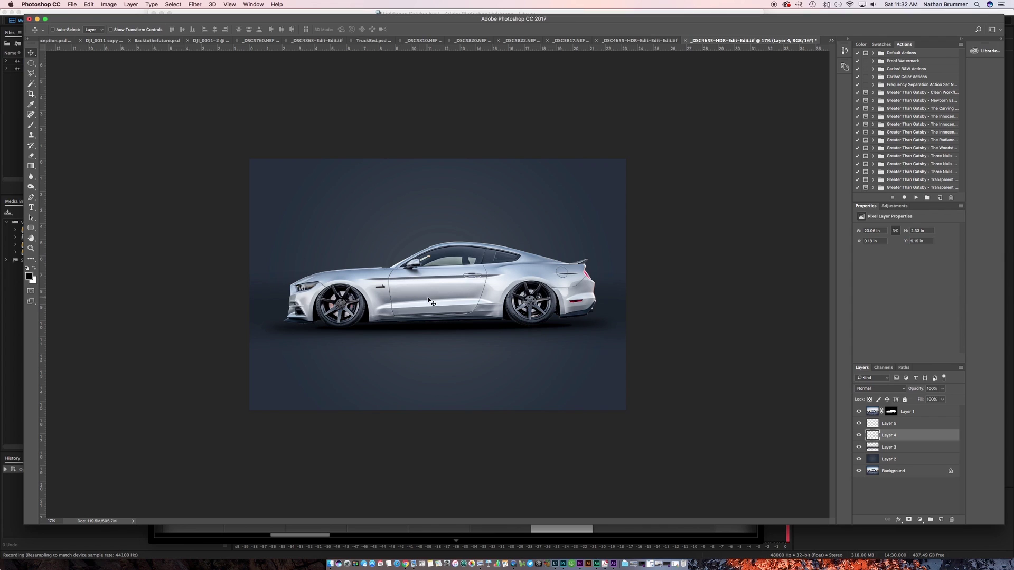
pyautogui.click(917, 414)
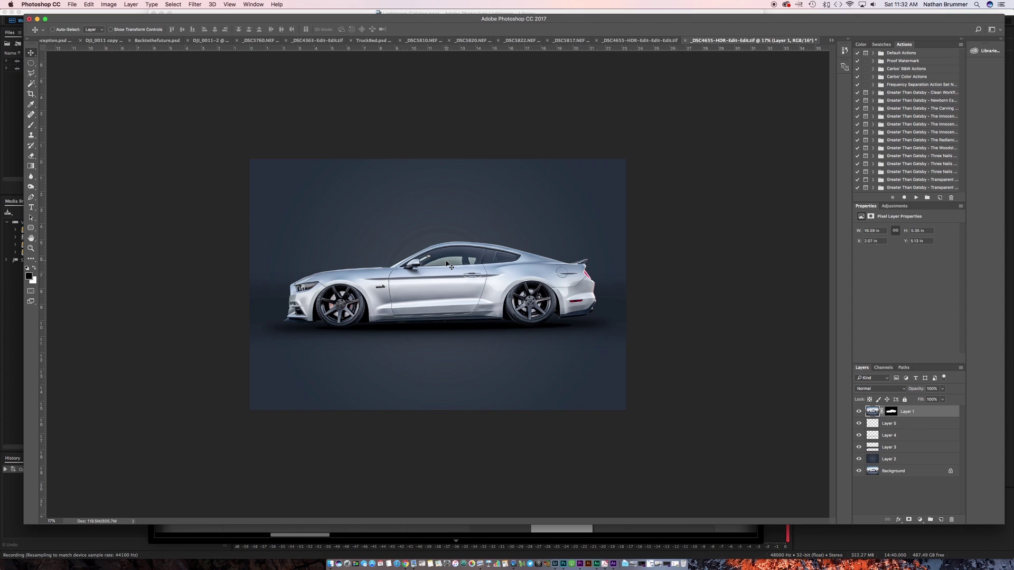
# Zoom in and trace a pen path from the side mirror along the front window and roofline.
pyautogui.scroll(4, 446, 264)
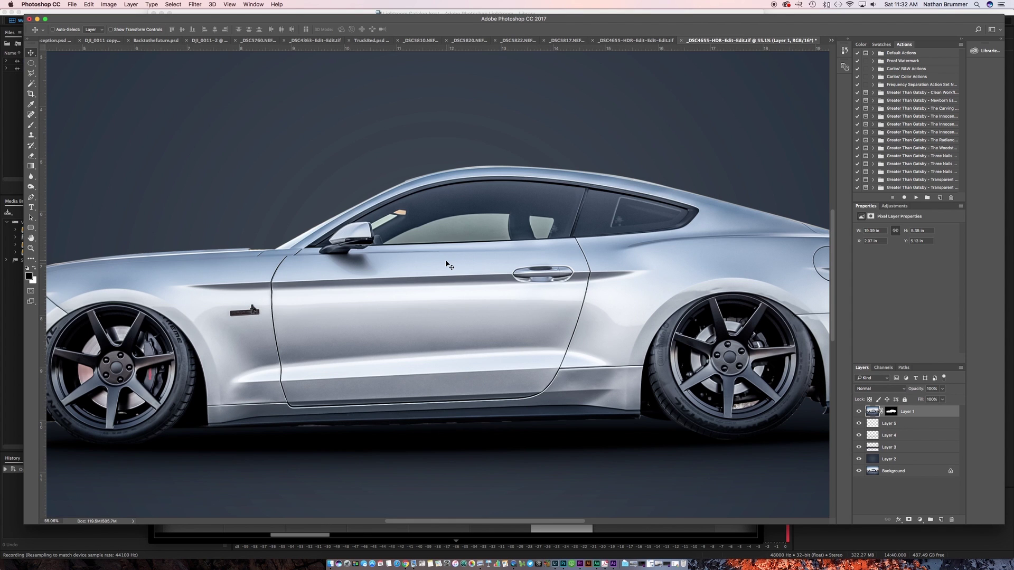
pyautogui.scroll(3, 446, 263)
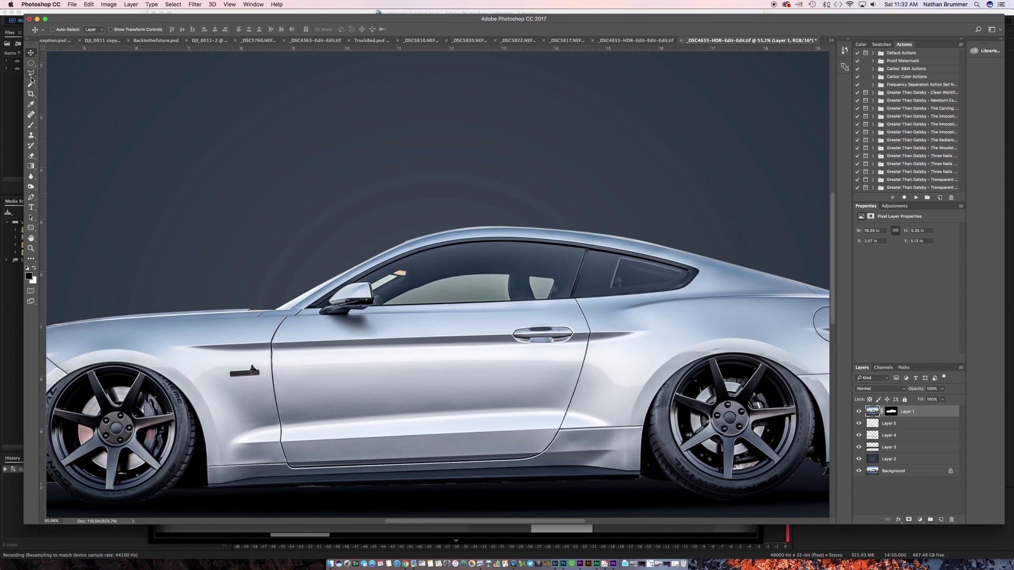
pyautogui.click(31, 197)
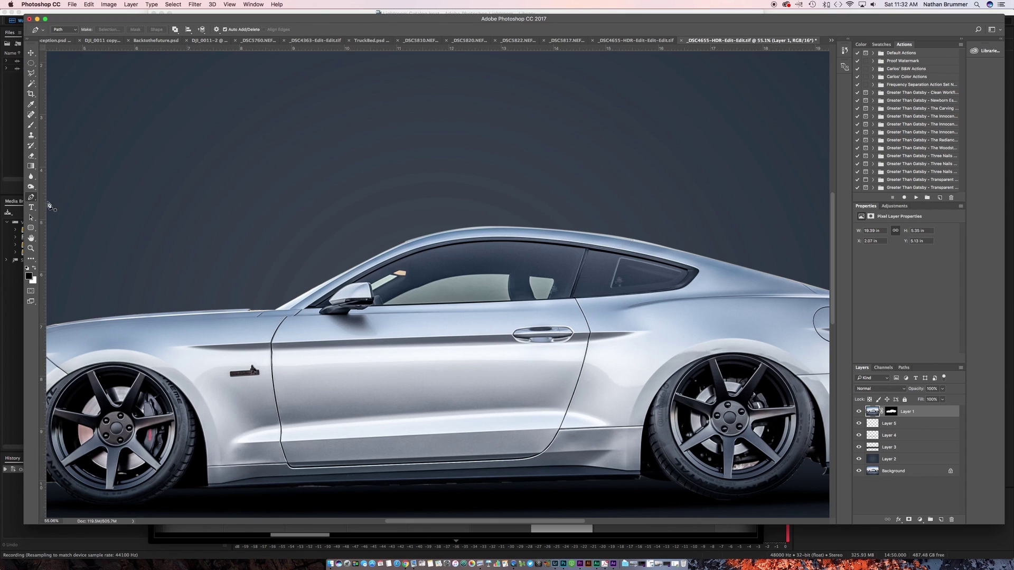
pyautogui.click(356, 285)
pyautogui.moveTo(410, 255); pyautogui.dragTo(417, 256)
pyautogui.moveTo(480, 243); pyautogui.dragTo(520, 244)
pyautogui.click(583, 247)
# Close the path around the rear and lower window edges, then make it a 1-pixel feathered selection.
pyautogui.scroll(-2, 583, 247)
pyautogui.click(683, 236)
pyautogui.click(687, 242)
pyautogui.click(661, 257)
pyautogui.click(647, 260)
pyautogui.click(529, 265)
pyautogui.click(374, 269)
pyautogui.click(357, 248)
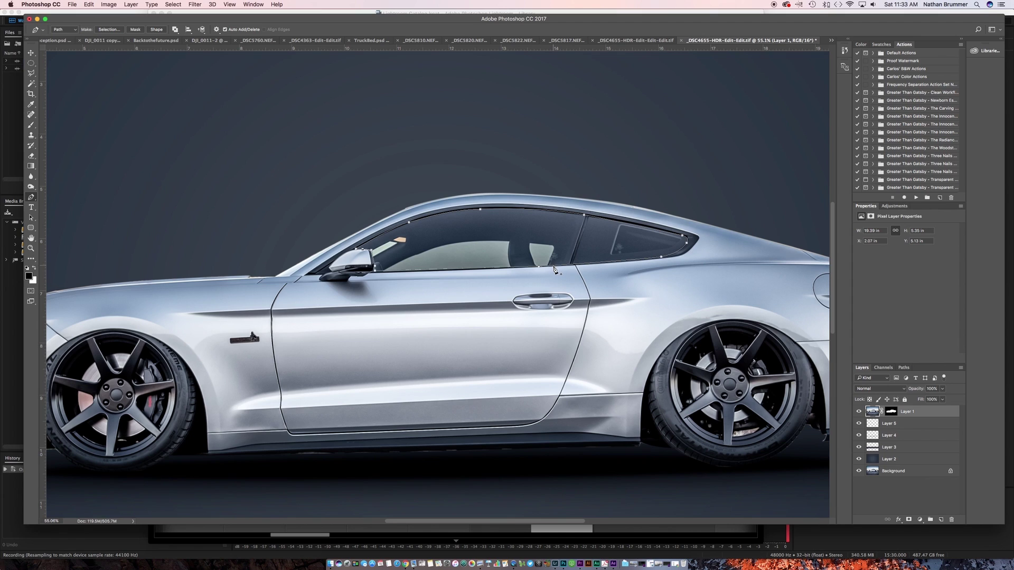
pyautogui.rightClick(553, 270)
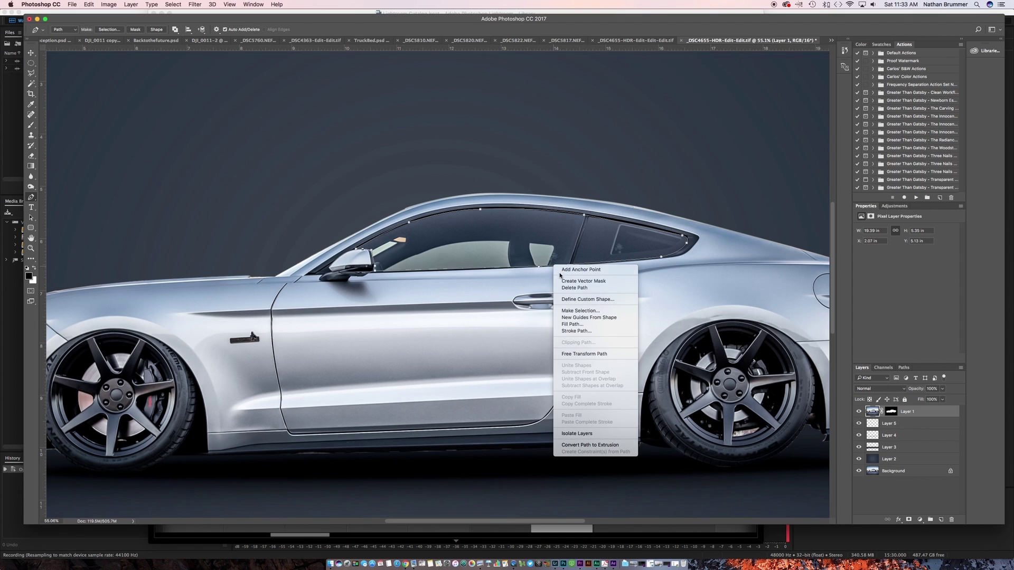
pyautogui.click(570, 312)
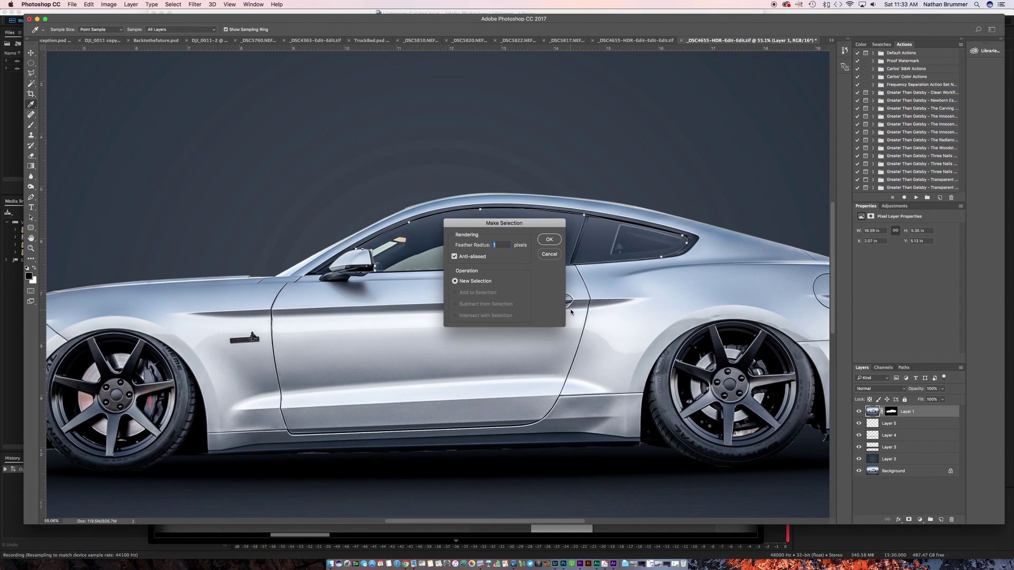
pyautogui.click(550, 240)
# Add a Curves 1 adjustment limited to the windows and lower the curve to darken the glass.
pyautogui.click(894, 206)
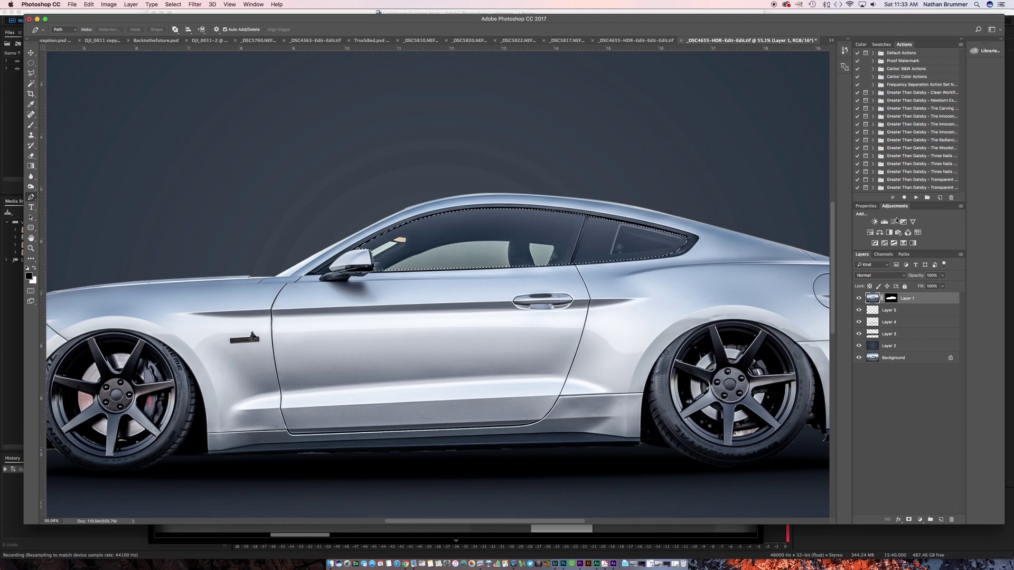
pyautogui.click(896, 221)
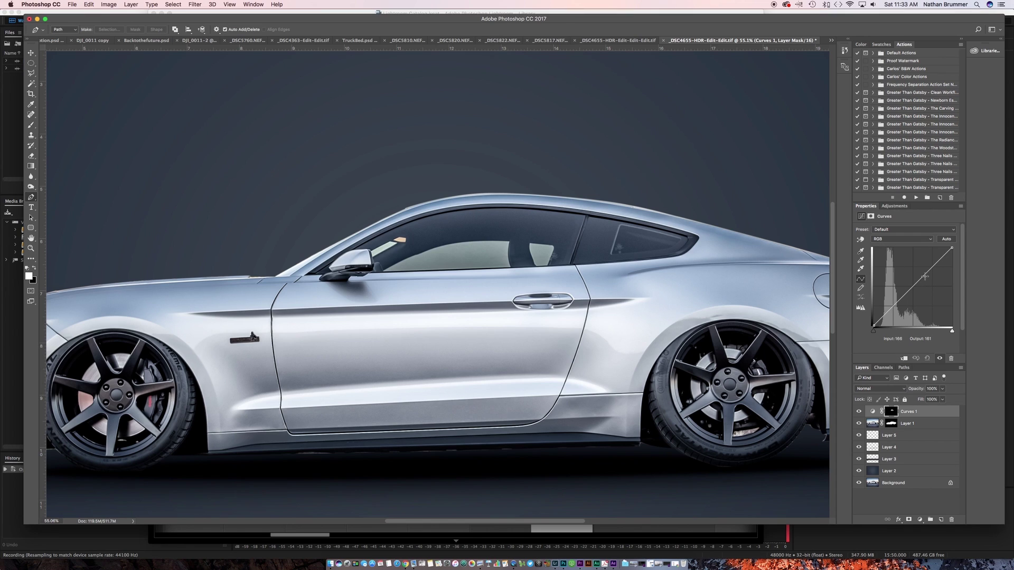
pyautogui.moveTo(930, 268); pyautogui.dragTo(951, 248)
pyautogui.moveTo(900, 305); pyautogui.dragTo(906, 306)
pyautogui.scroll(-1, 427, 261)
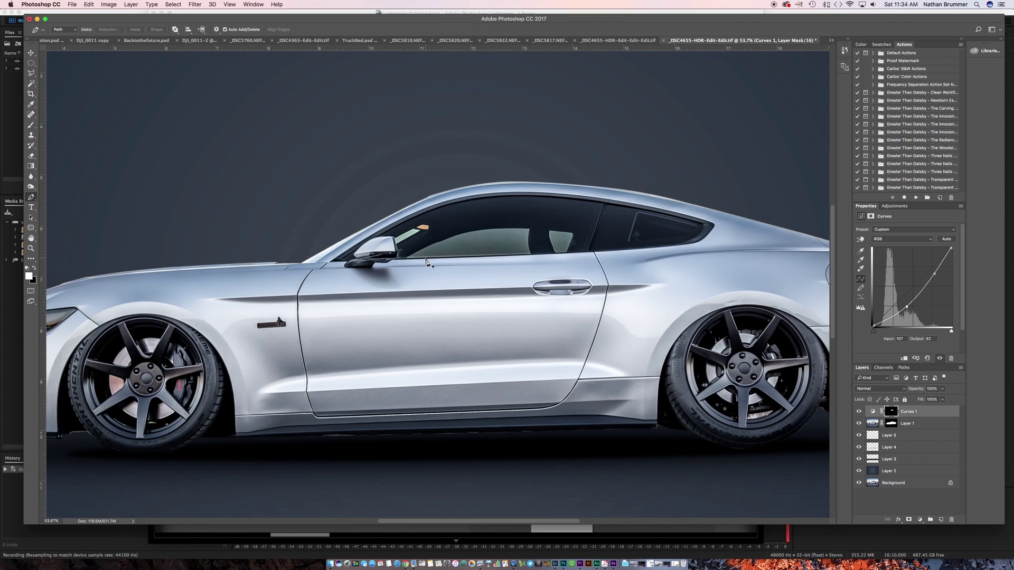
pyautogui.click(931, 435)
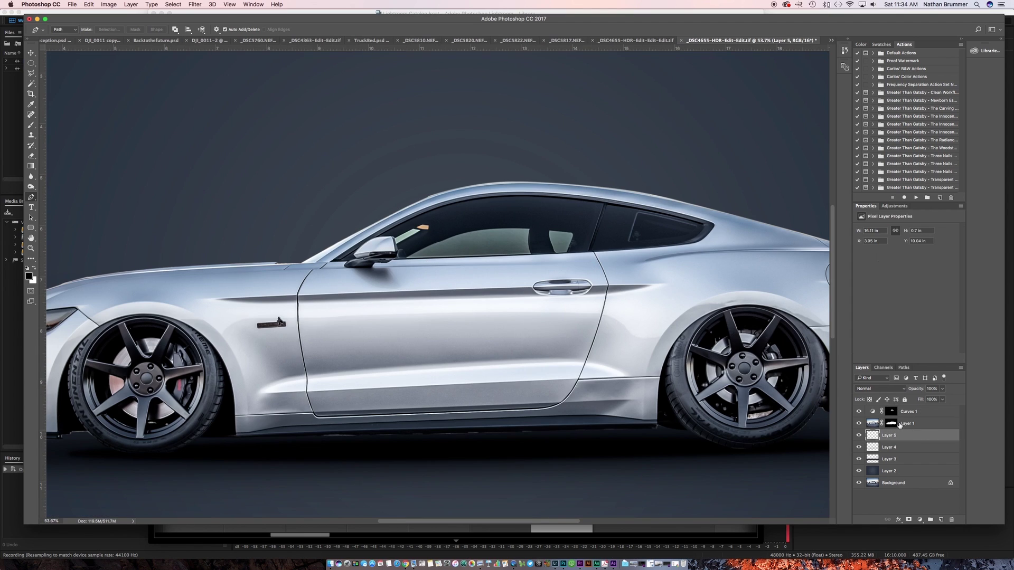
pyautogui.click(903, 412)
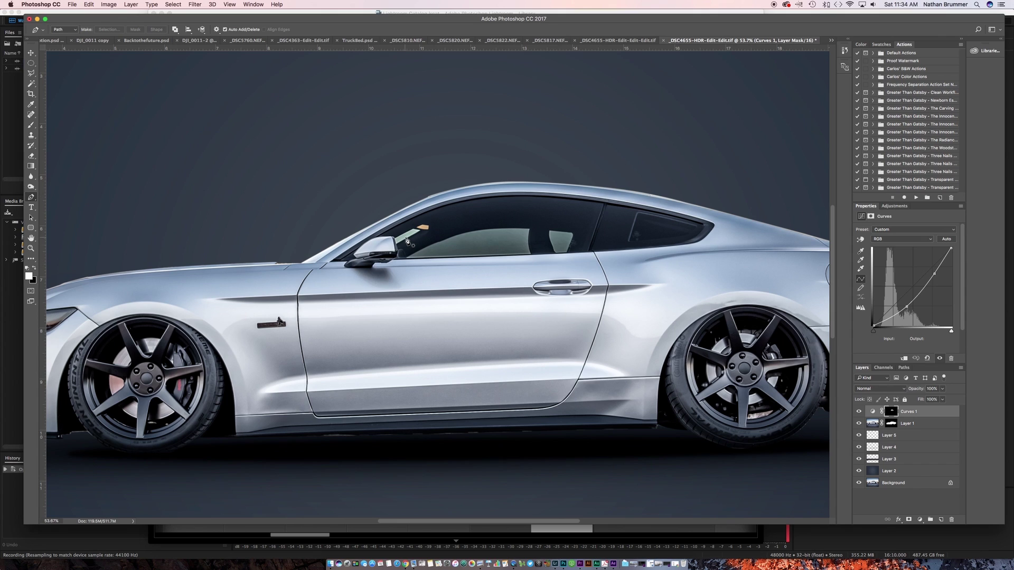
pyautogui.scroll(10, 408, 242)
# Outline the green strip beside the mirror with a pen path and convert it to a selection.
pyautogui.click(371, 263)
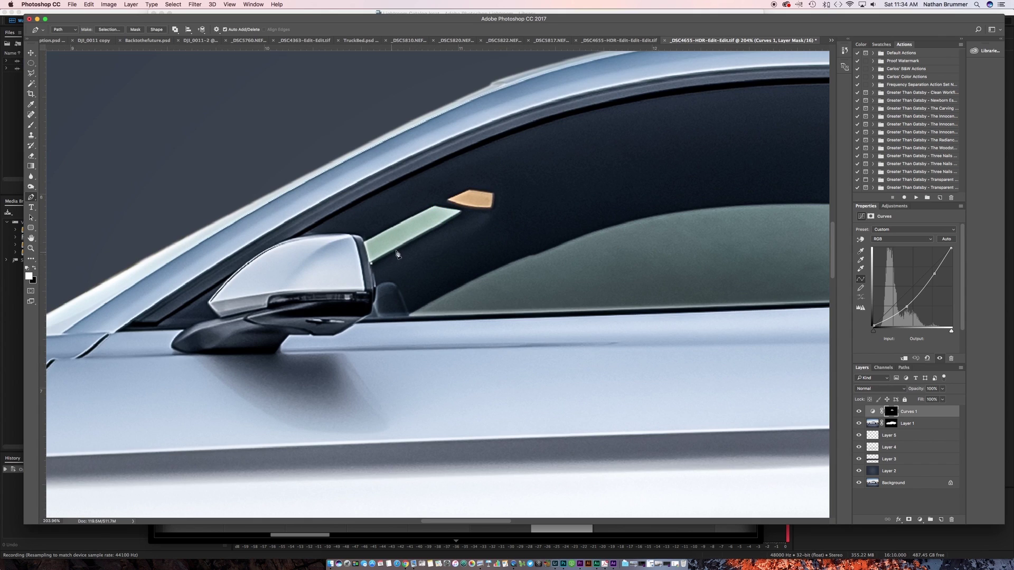
pyautogui.click(449, 222)
pyautogui.click(463, 212)
pyautogui.click(365, 240)
pyautogui.rightClick(371, 263)
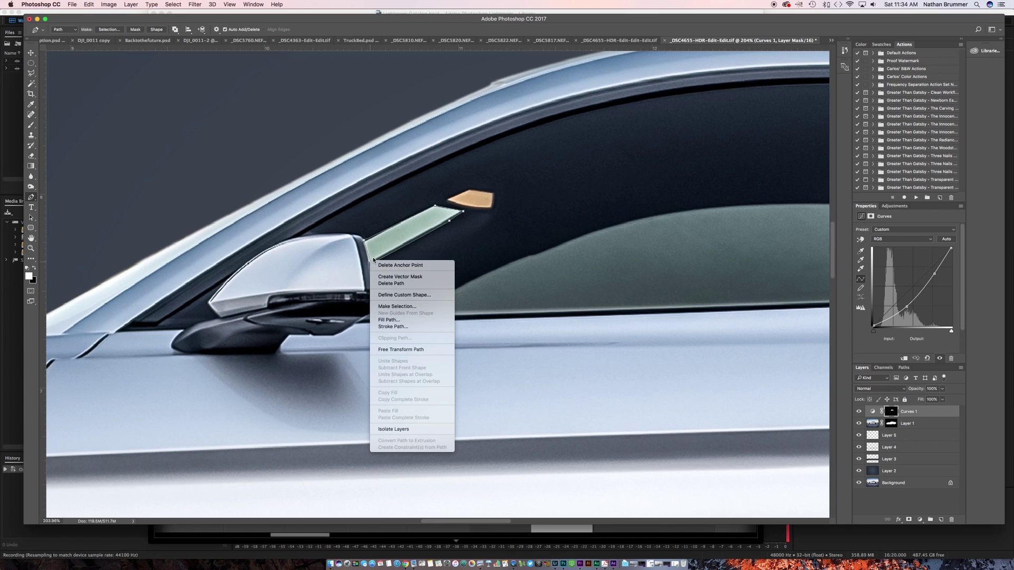
pyautogui.click(391, 306)
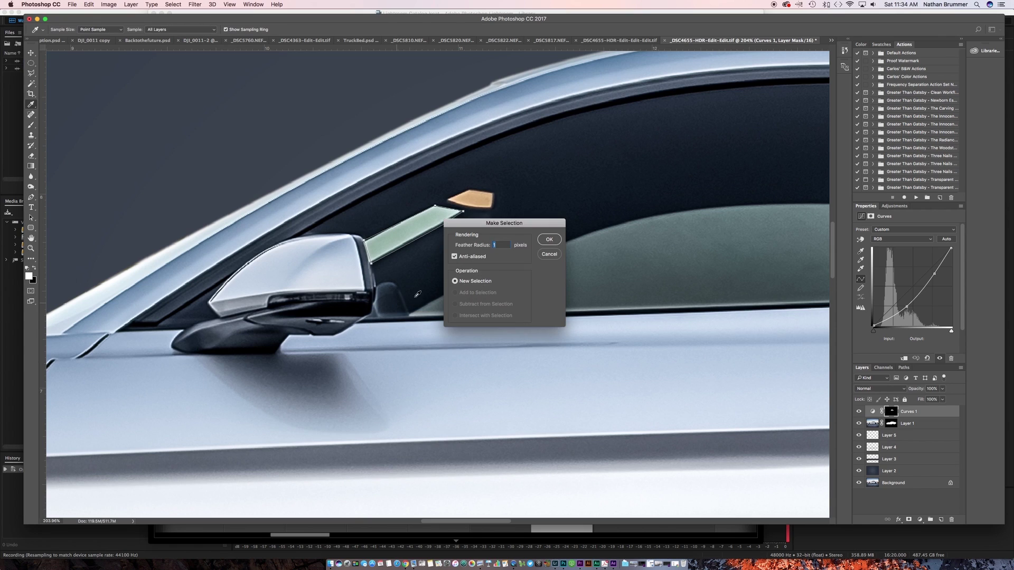
pyautogui.click(549, 243)
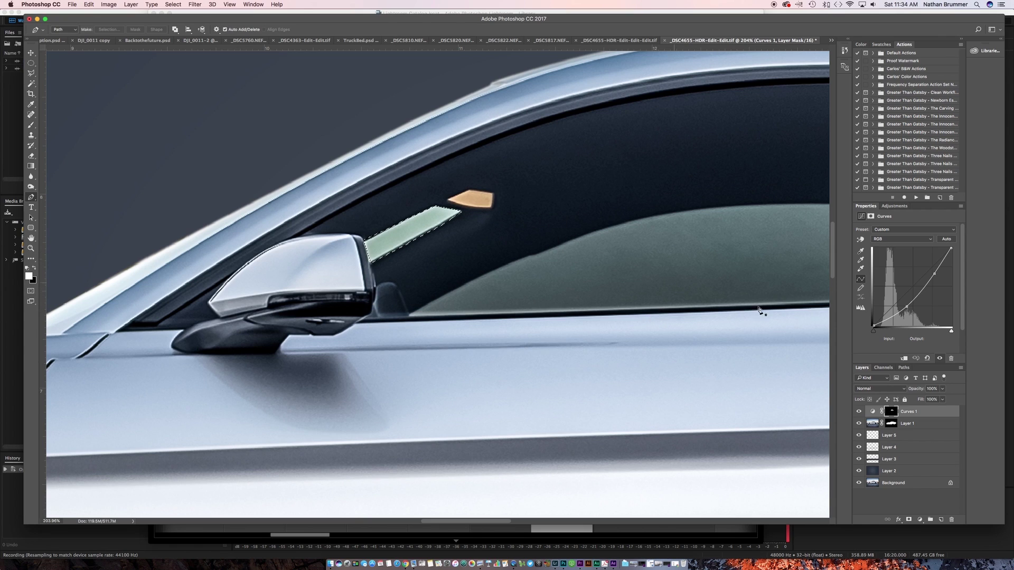
# Fill the strip with black on new Layer 6 and fade it to 83% opacity.
pyautogui.click(894, 206)
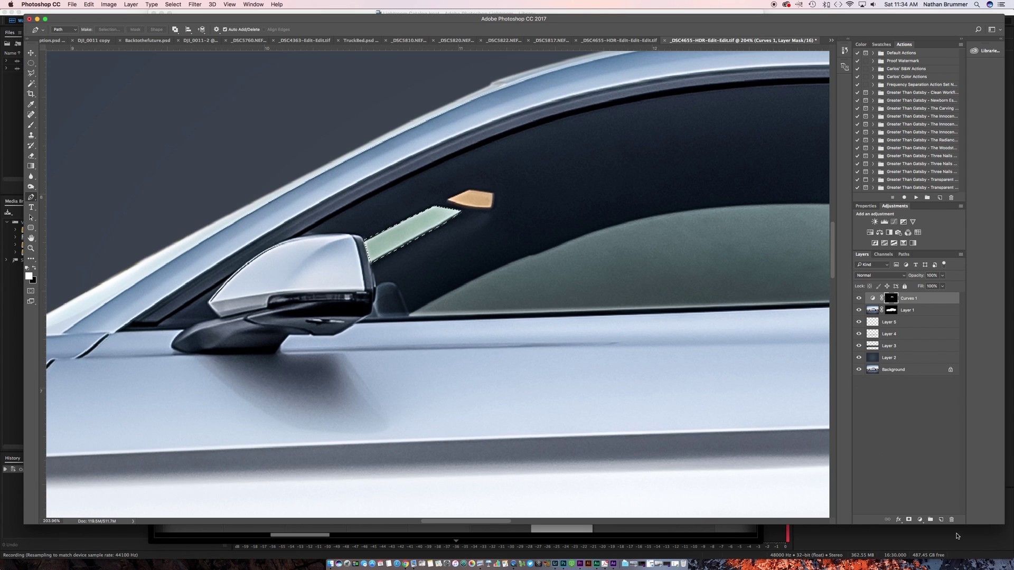
pyautogui.click(940, 520)
pyautogui.press('x')
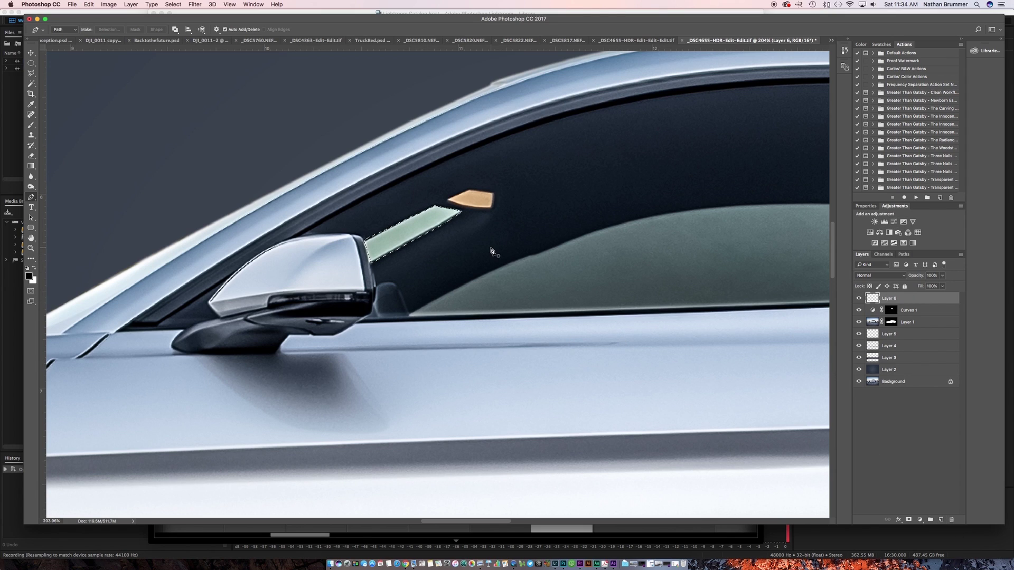
pyautogui.hotkey('alt', 'BackSpace')
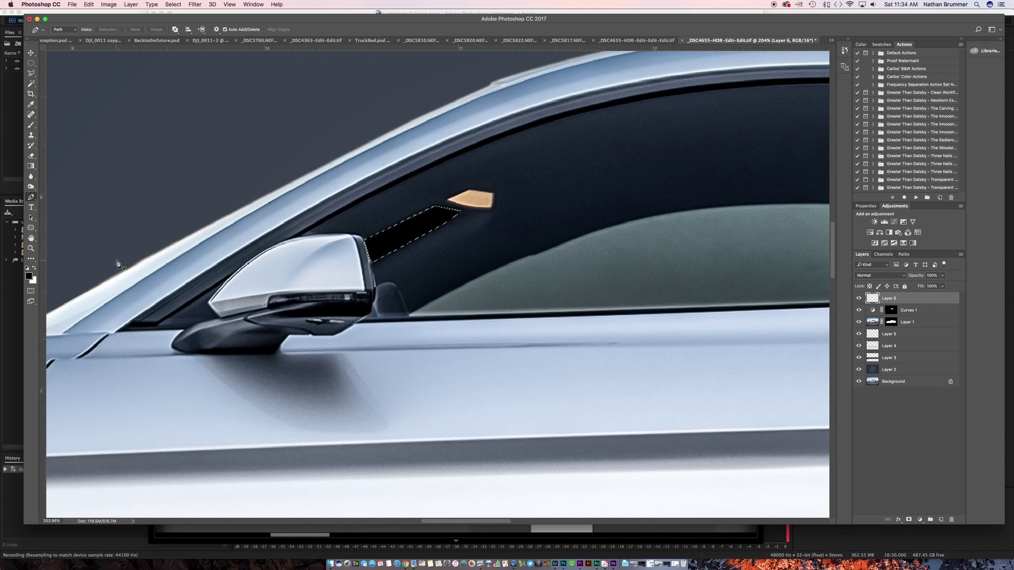
pyautogui.press('super+d')
pyautogui.scroll(-5, 117, 262)
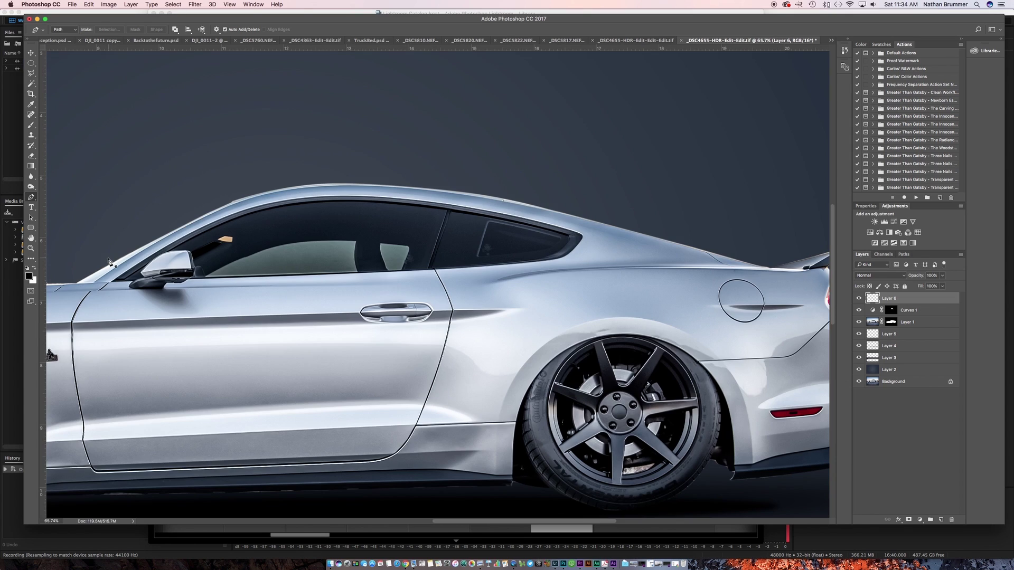
pyautogui.moveTo(923, 277); pyautogui.dragTo(905, 277)
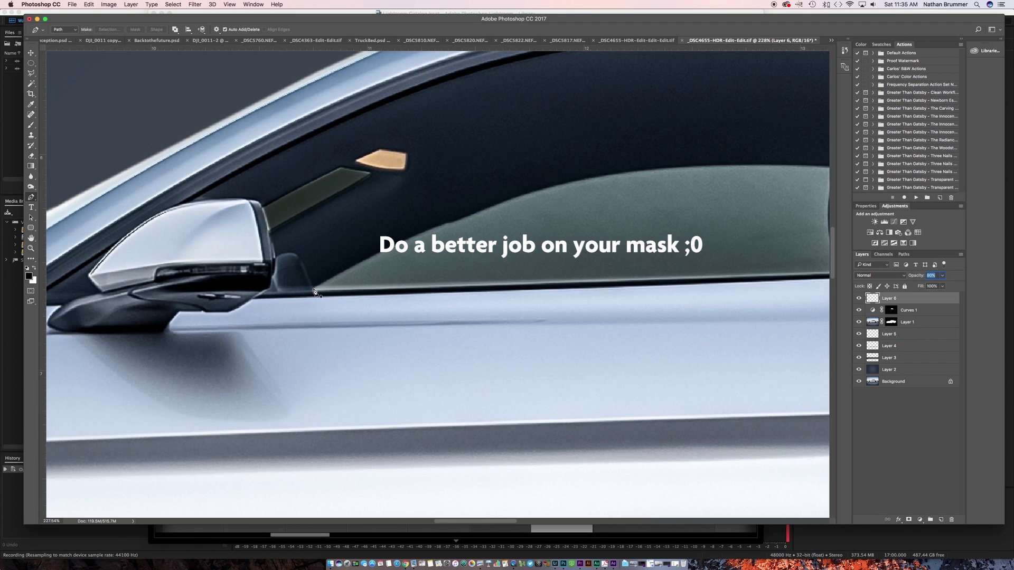
# Fill the side window area dark on new Layer 7 at 74% opacity.
pyautogui.click(314, 289)
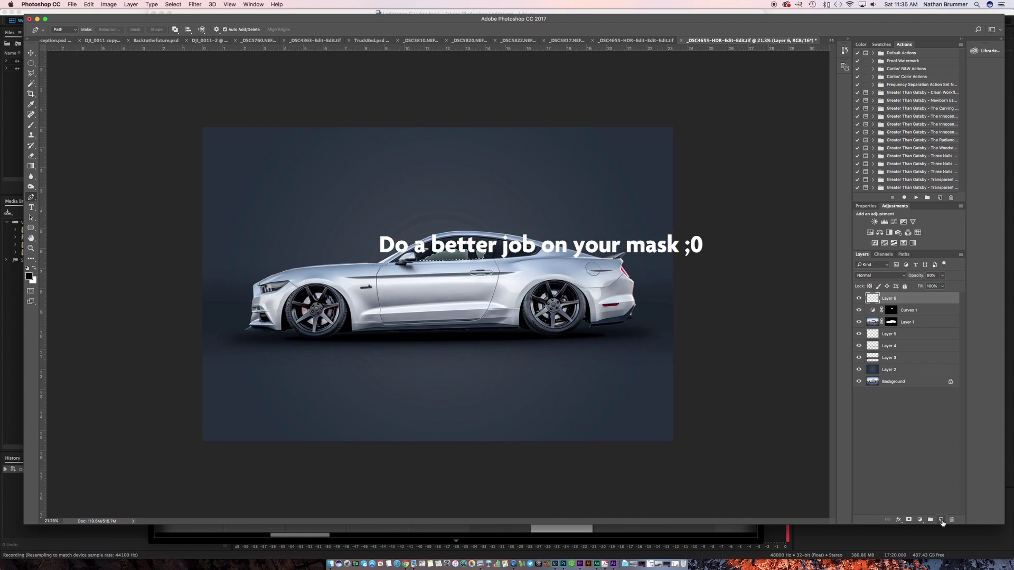
pyautogui.click(941, 518)
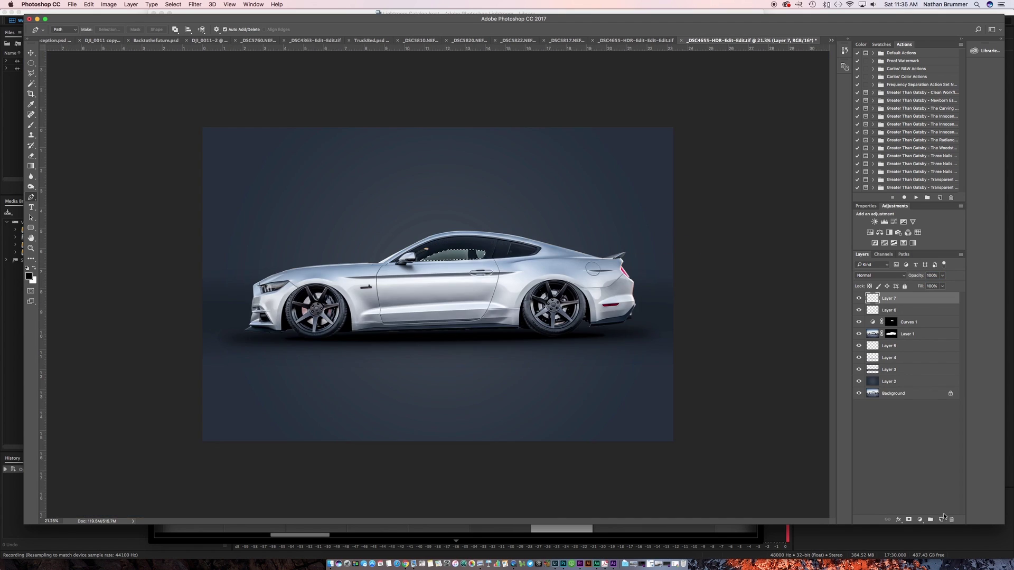
pyautogui.hotkey('alt', 'BackSpace')
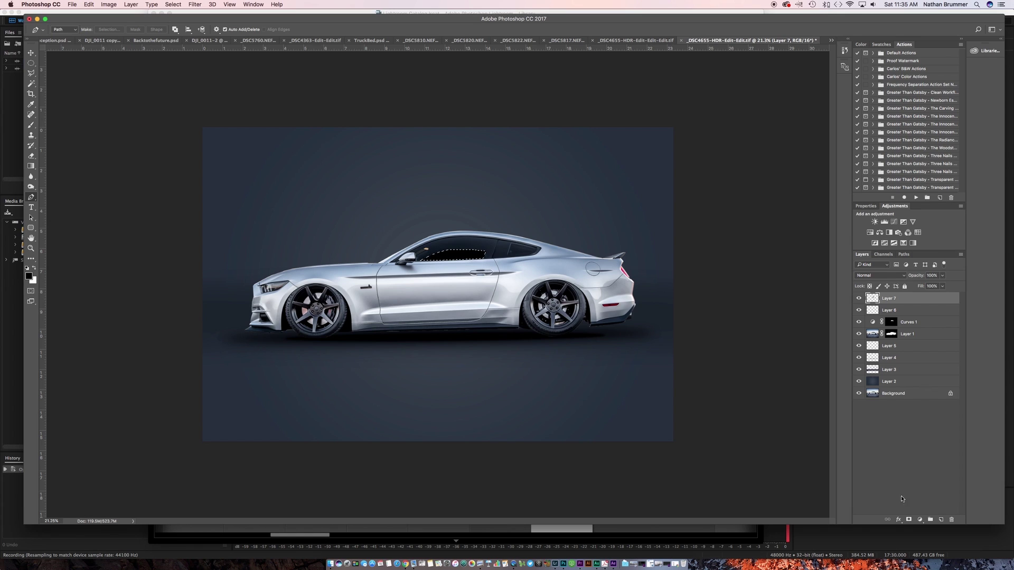
pyautogui.press('super+d')
pyautogui.moveTo(915, 274); pyautogui.dragTo(905, 276)
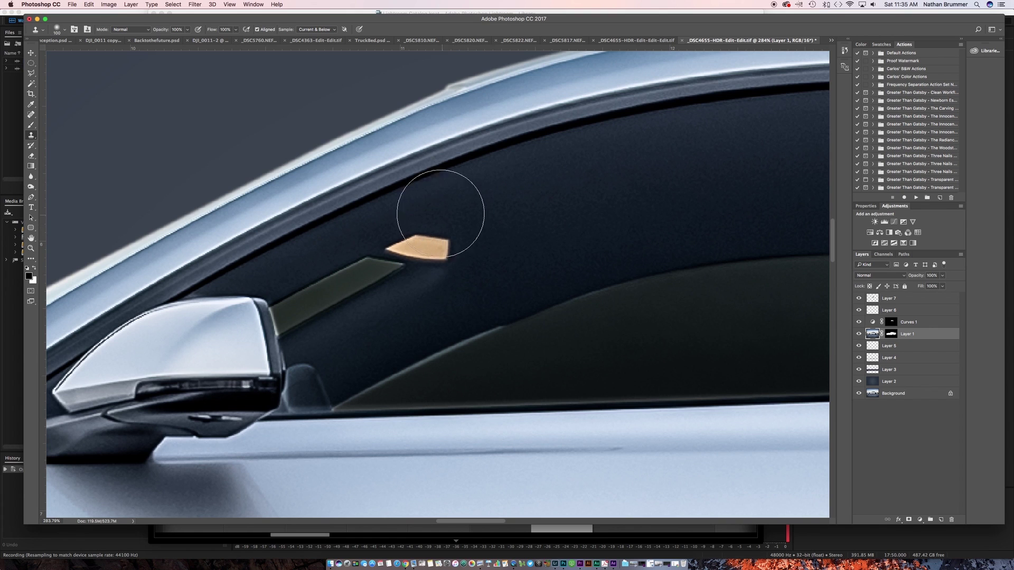
# Clone away the orange patch in the window with a smaller Clone Stamp brush.
pyautogui.press('[')
pyautogui.press('[')
pyautogui.press('[')
pyautogui.press('[')
pyautogui.press('[')
pyautogui.press('[')
pyautogui.press('[')
pyautogui.press('[')
pyautogui.press('[')
pyautogui.press('[')
pyautogui.press('[')
pyautogui.moveTo(446, 247); pyautogui.dragTo(470, 231)
pyautogui.scroll(-5, 470, 231)
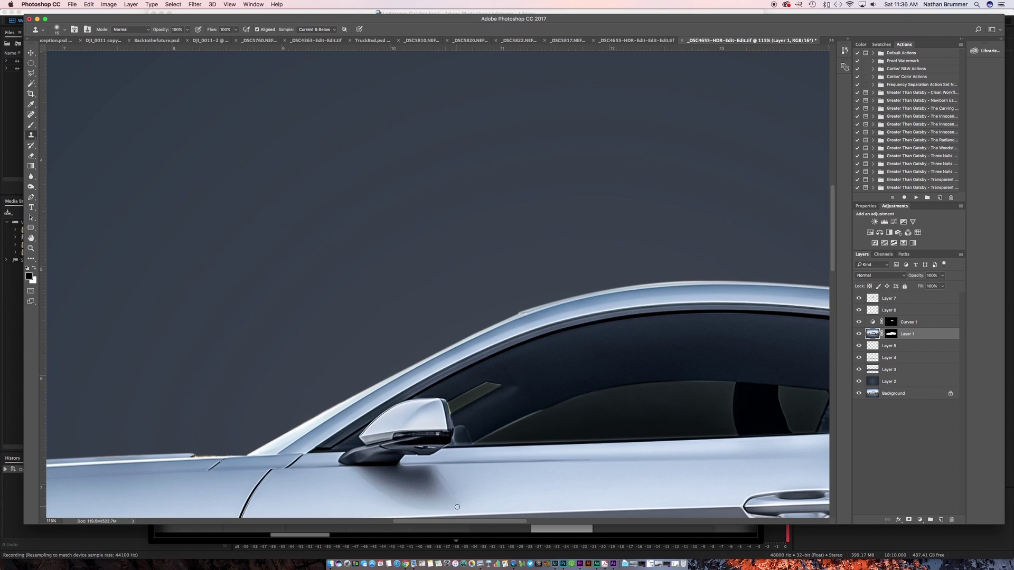
pyautogui.scroll(7, 532, 420)
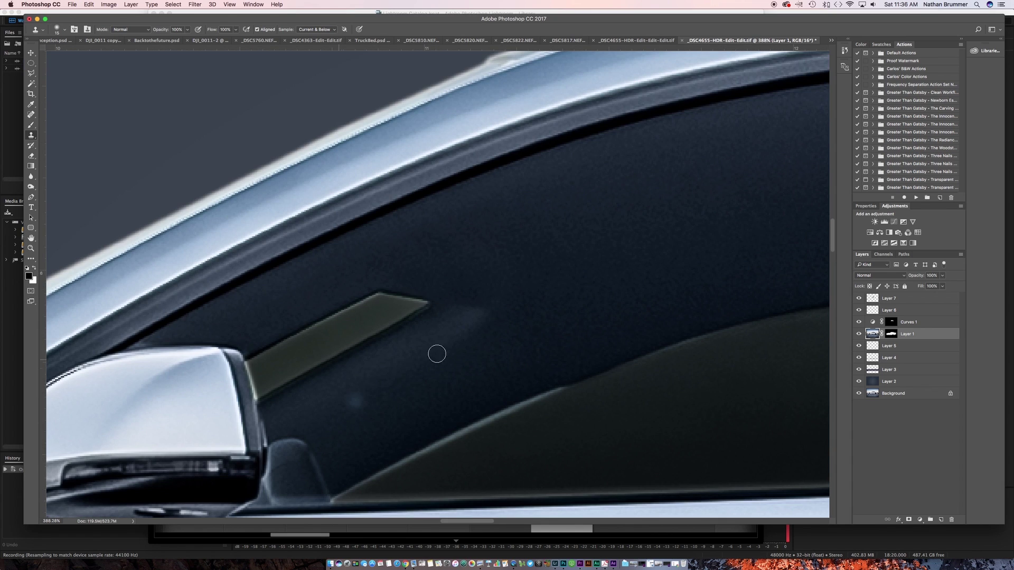
# On Layer 6, paint along the trim beside the mirror with a 9 px brush to darken it.
pyautogui.click(892, 323)
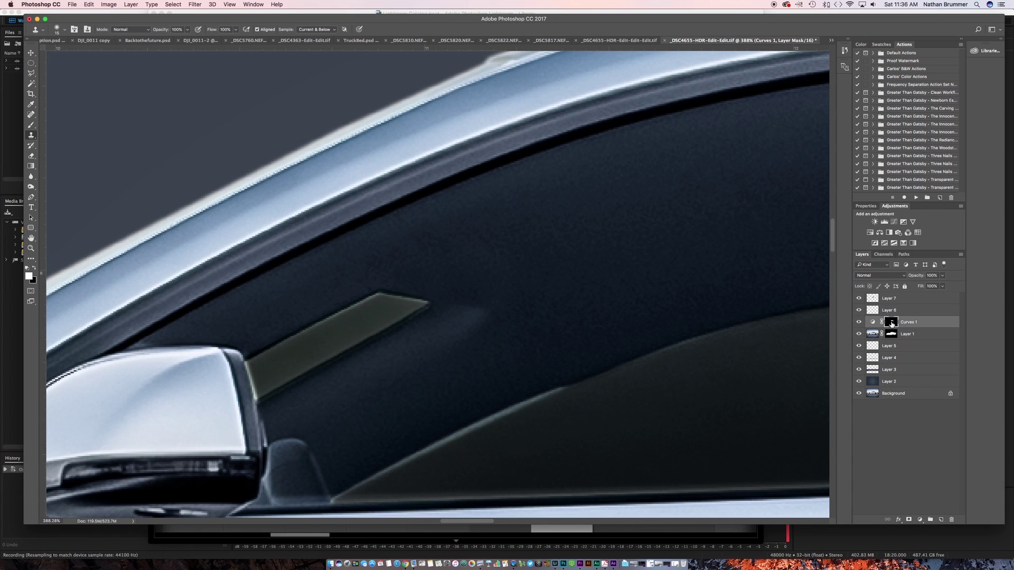
pyautogui.click(866, 299)
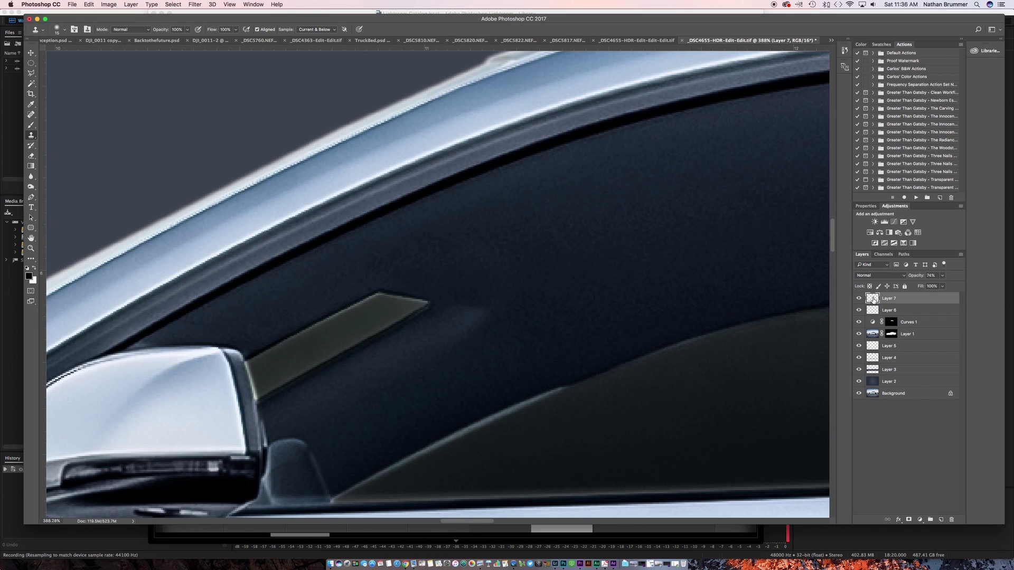
pyautogui.click(31, 125)
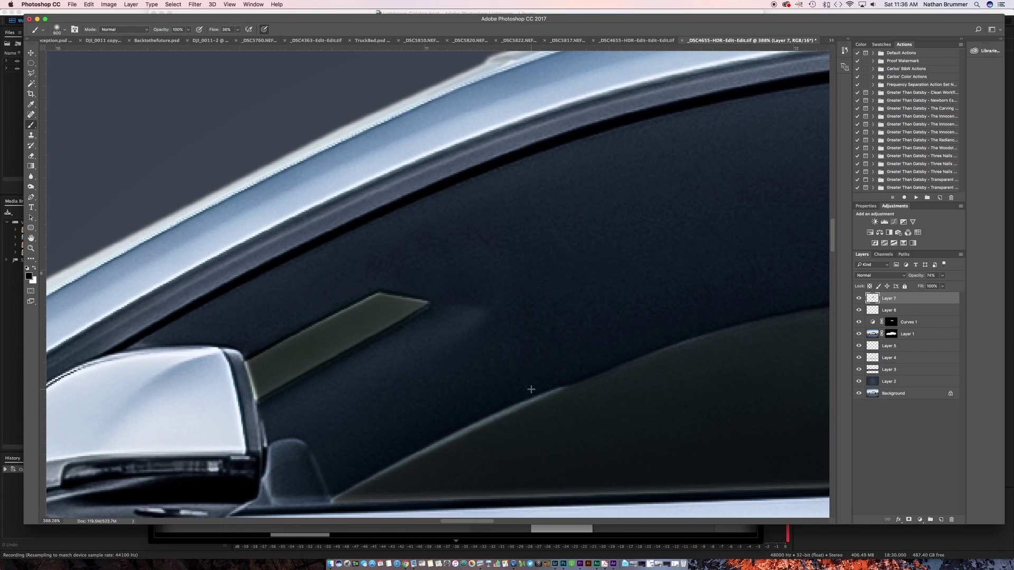
pyautogui.press('[')
pyautogui.press('[')
pyautogui.press('[')
pyautogui.press('[')
pyautogui.press('[')
pyautogui.press('[')
pyautogui.press('[')
pyautogui.press('[')
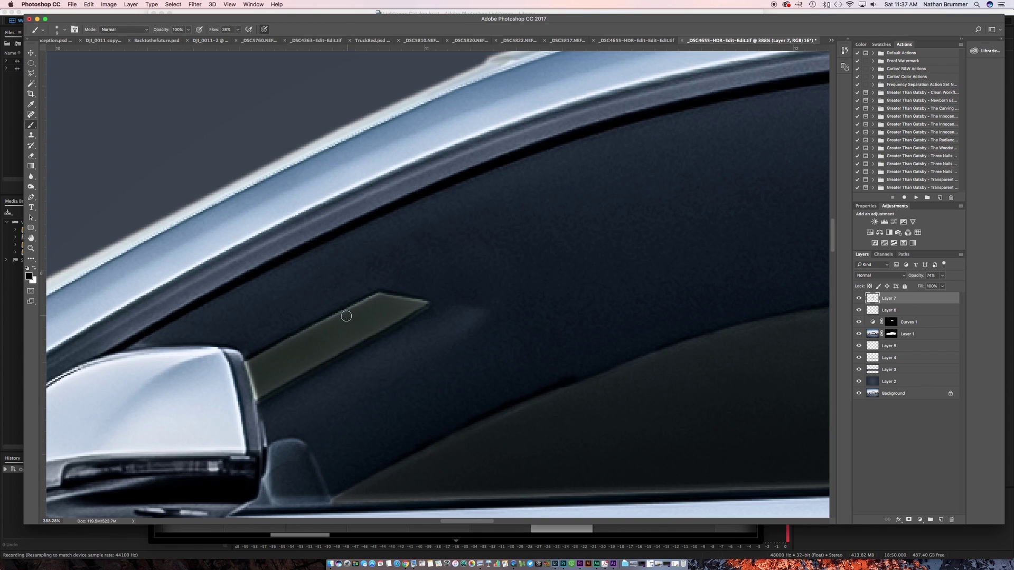
pyautogui.moveTo(346, 316)
pyautogui.mouseDown()
pyautogui.moveTo(371, 296)
pyautogui.moveTo(329, 317)
pyautogui.moveTo(352, 318)
pyautogui.mouseUp()
pyautogui.hotkey('ctrl', 'z')
pyautogui.click(872, 309)
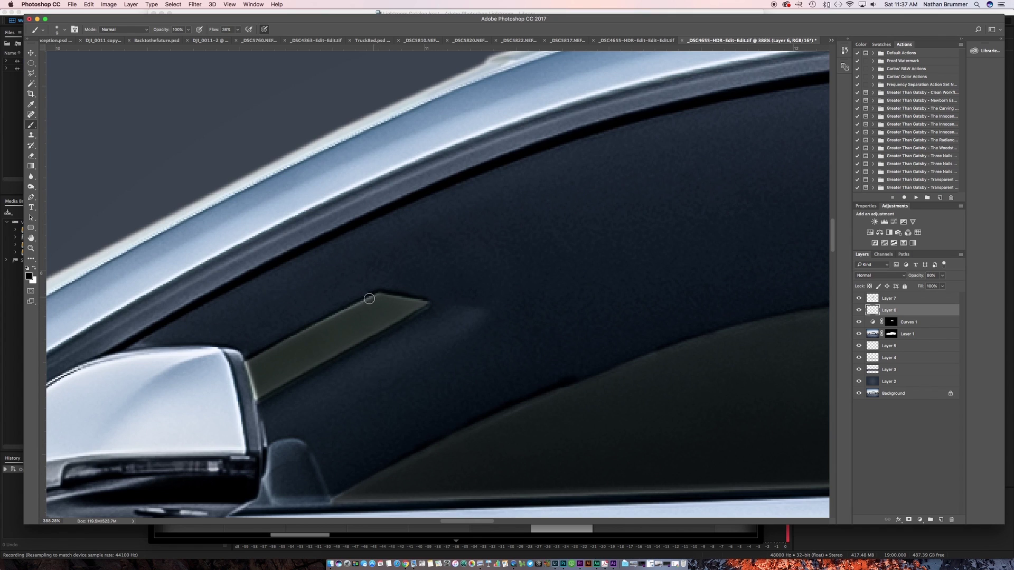
pyautogui.moveTo(369, 299); pyautogui.dragTo(318, 327)
pyautogui.moveTo(249, 367); pyautogui.dragTo(258, 397)
pyautogui.scroll(-10, 348, 408)
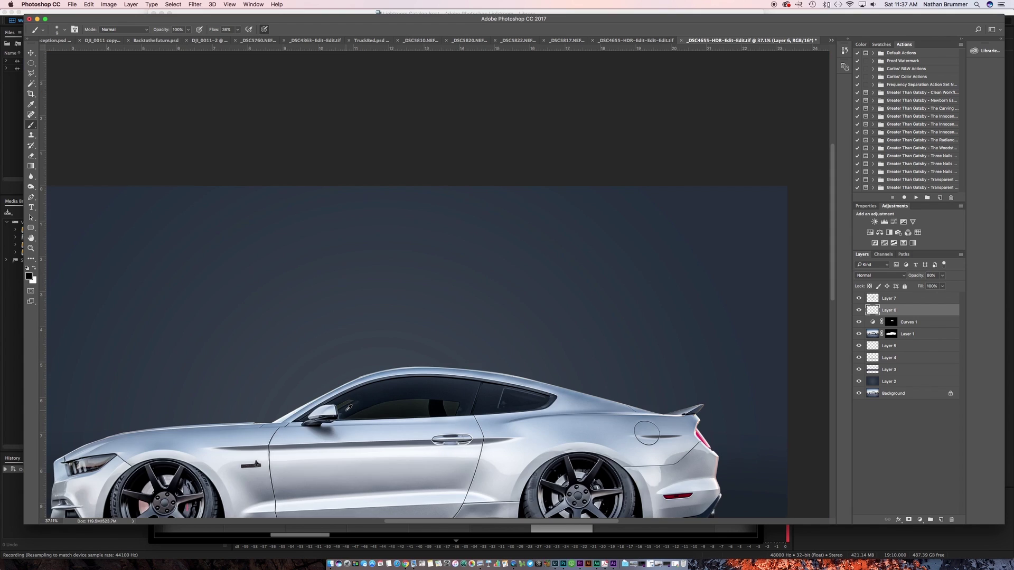
pyautogui.scroll(-2, 348, 408)
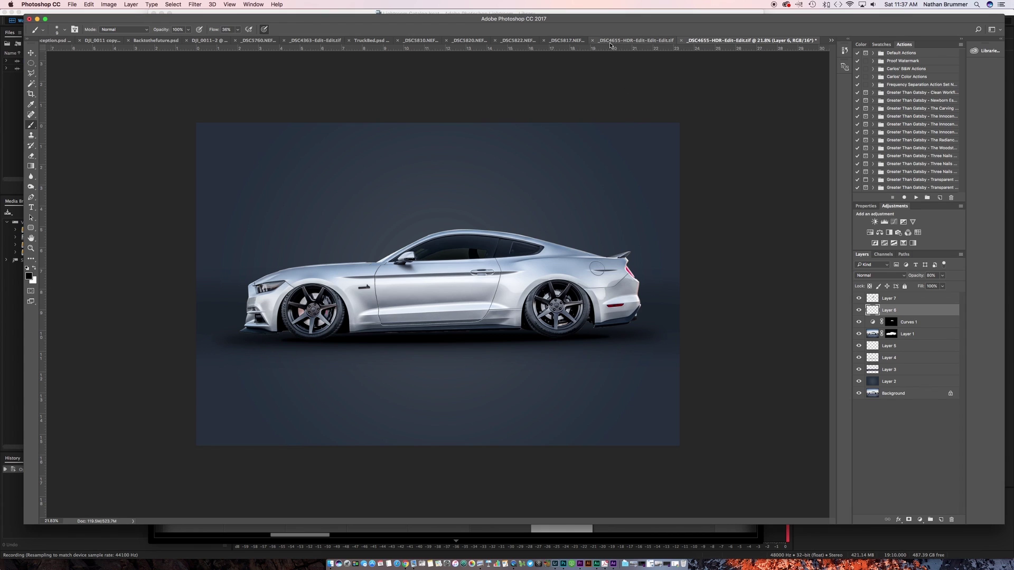
pyautogui.click(628, 41)
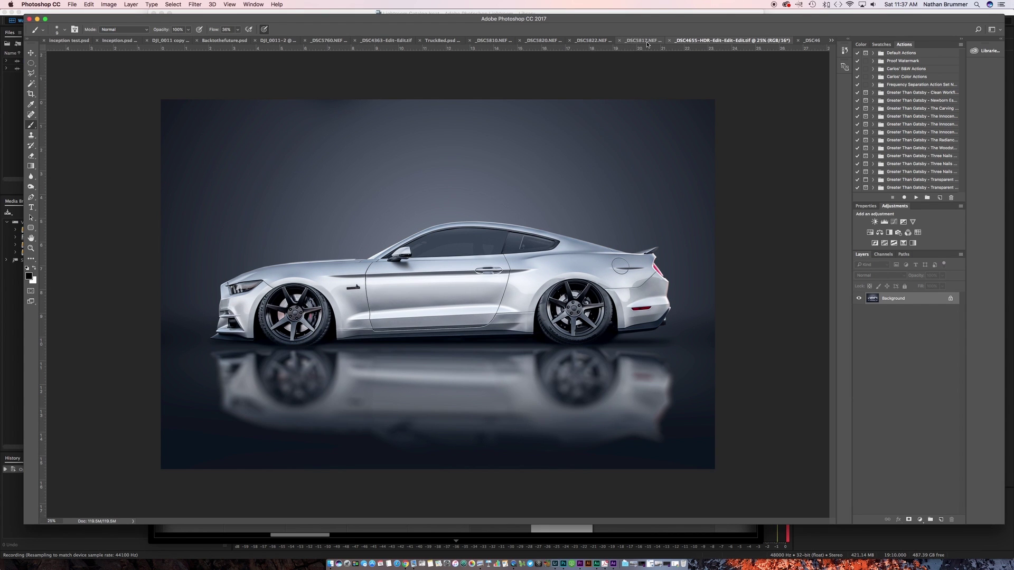
pyautogui.click(811, 40)
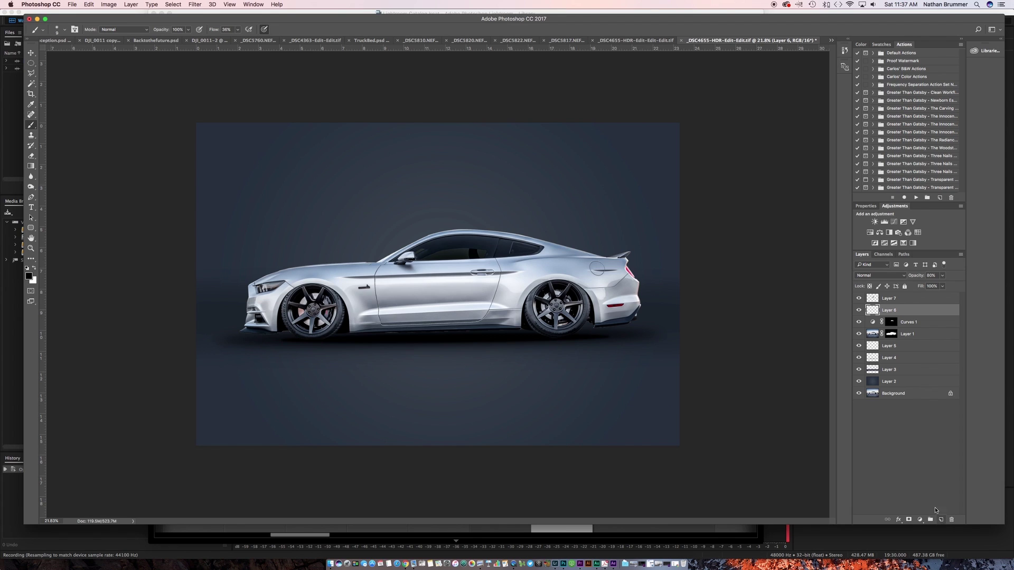
# Paint a broad dark shadow under the car on new Layer 8 at 73%, then add Layer 9.
pyautogui.click(902, 347)
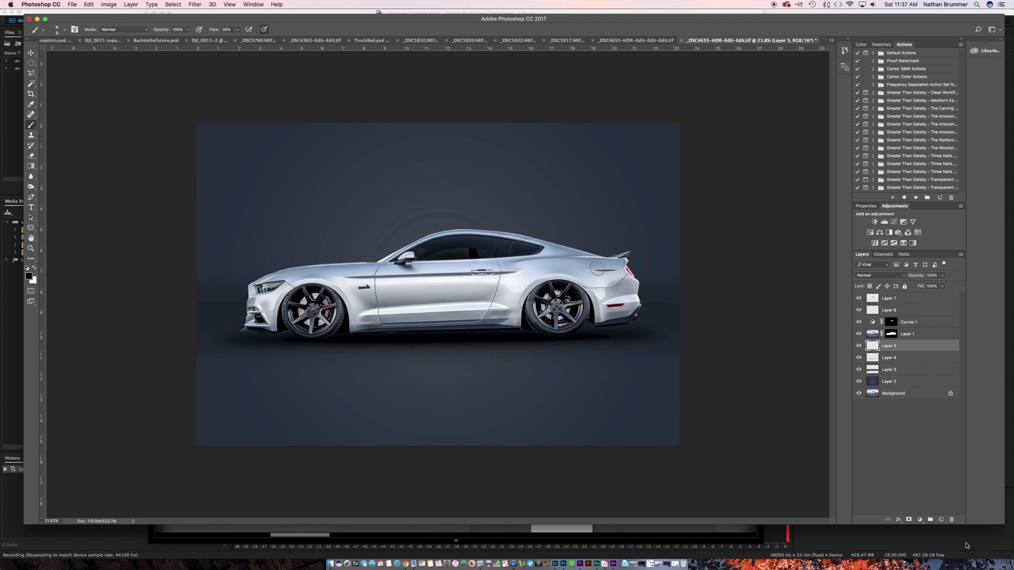
pyautogui.click(940, 520)
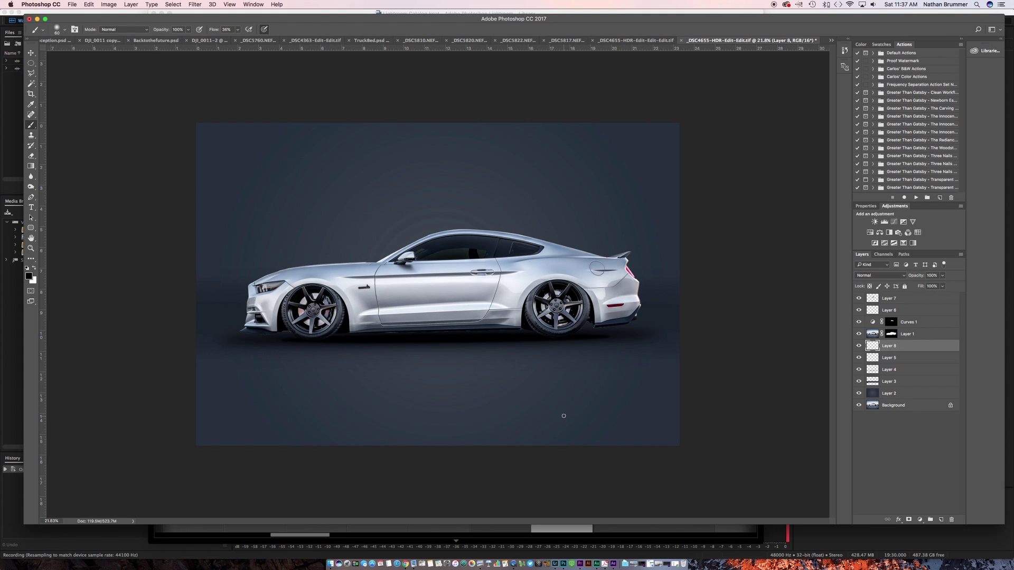
pyautogui.press(']')
pyautogui.press(']')
pyautogui.press(']')
pyautogui.press(']')
pyautogui.press(']')
pyautogui.press(']')
pyautogui.press(']')
pyautogui.press(']')
pyautogui.press(']')
pyautogui.press(']')
pyautogui.press(']')
pyautogui.press(']')
pyautogui.press(']')
pyautogui.press(']')
pyautogui.press(']')
pyautogui.press(']')
pyautogui.moveTo(613, 401)
pyautogui.mouseDown()
pyautogui.moveTo(192, 400)
pyautogui.moveTo(572, 407)
pyautogui.moveTo(757, 419)
pyautogui.moveTo(793, 436)
pyautogui.mouseUp()
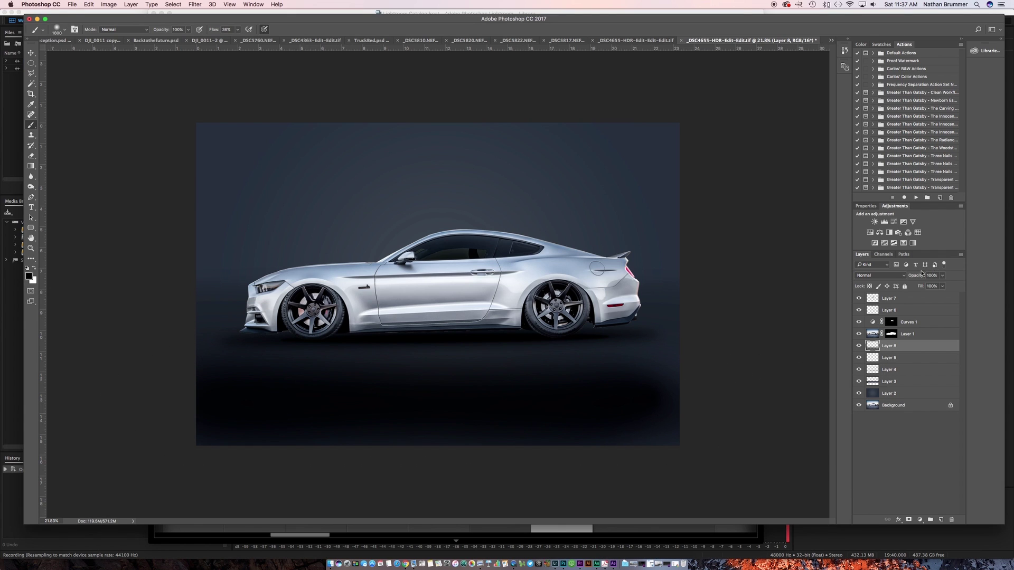
pyautogui.moveTo(917, 277); pyautogui.dragTo(899, 276)
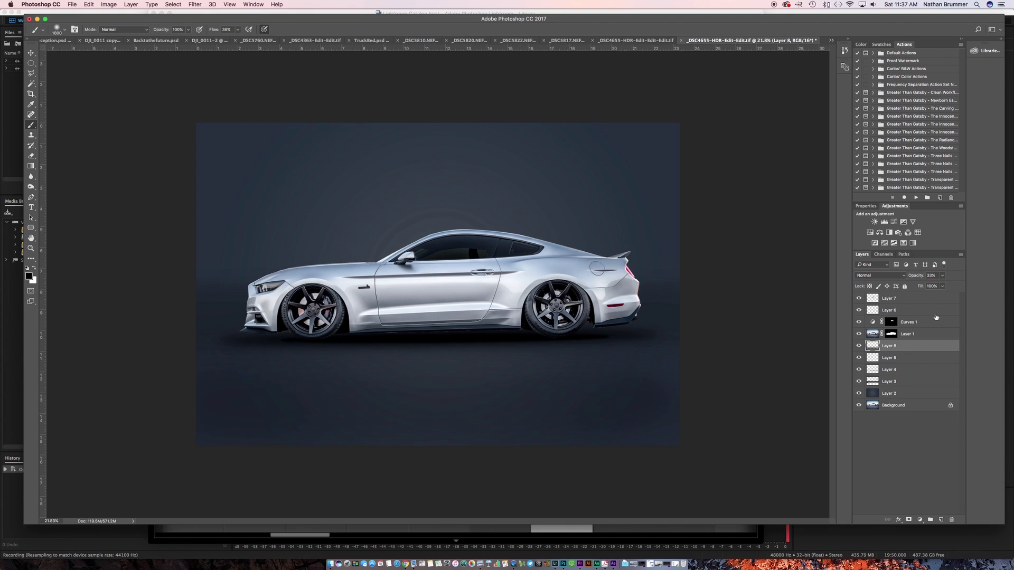
pyautogui.click(938, 520)
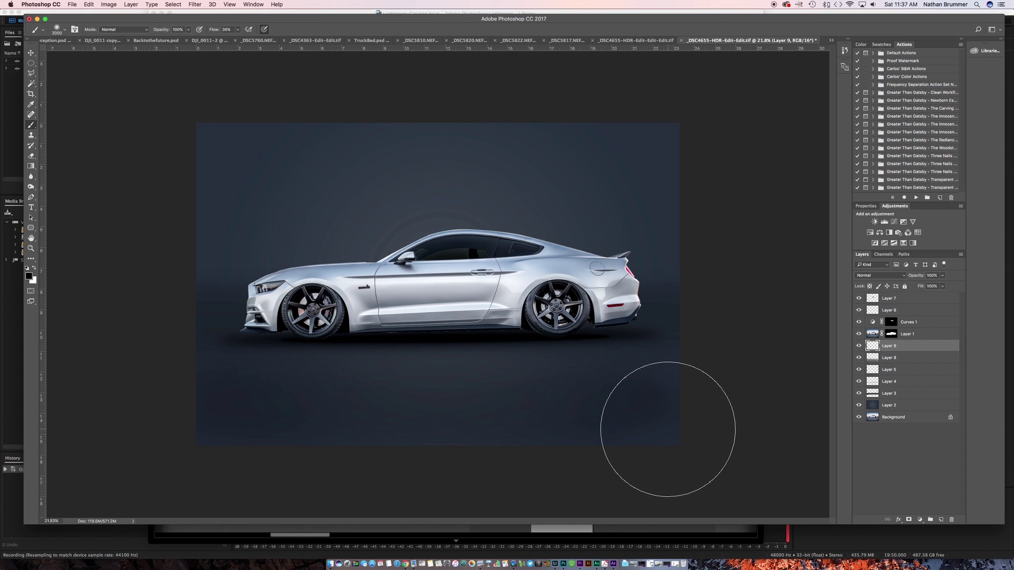
pyautogui.press(']')
pyautogui.press(']')
pyautogui.press(']')
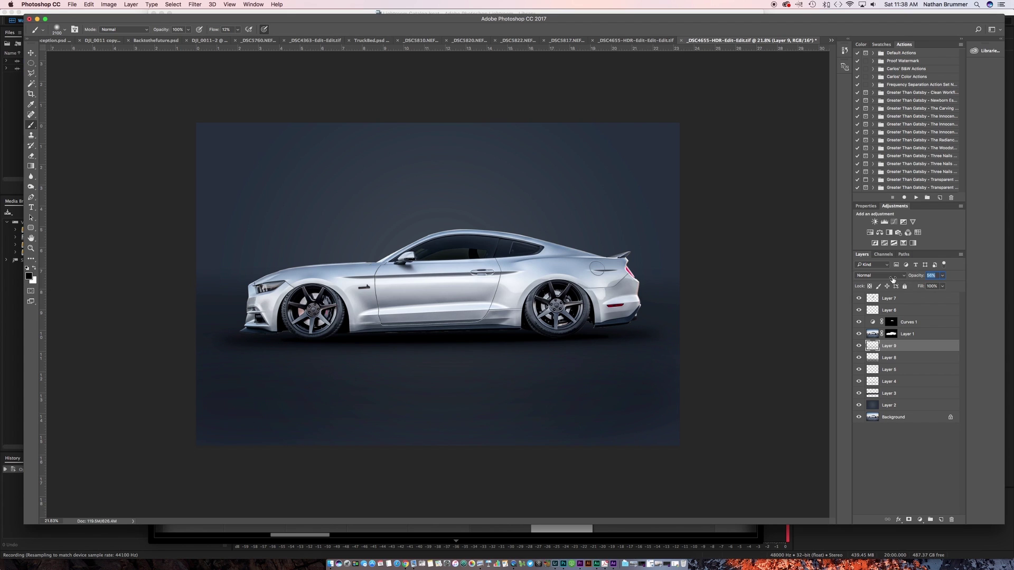
# Set Layer 9 to 56% opacity and ready a 35 px black brush on Layer 1's mask.
pyautogui.press('Return')
pyautogui.click(890, 334)
pyautogui.press('x')
pyautogui.scroll(5, 278, 336)
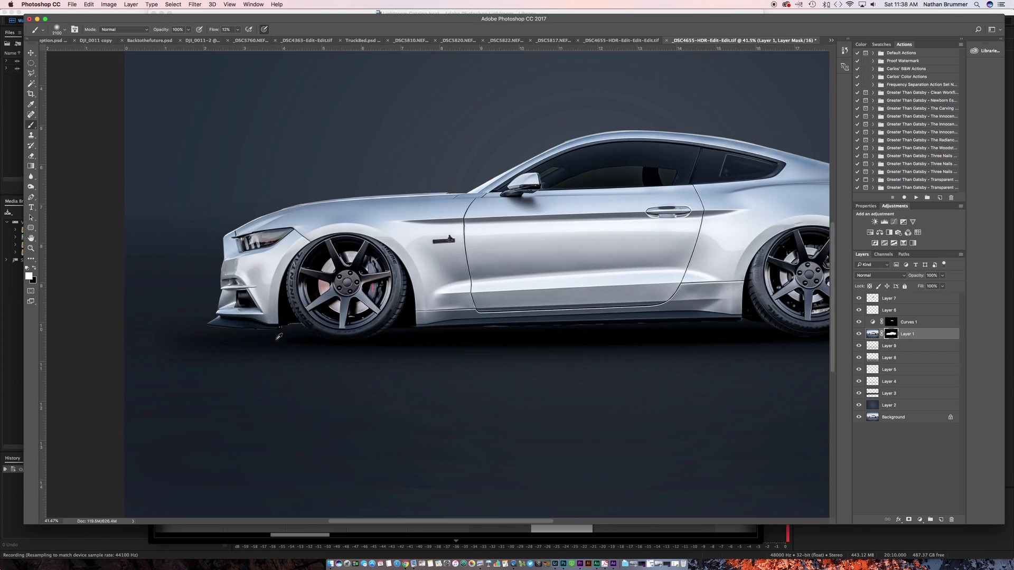
pyautogui.scroll(5, 279, 336)
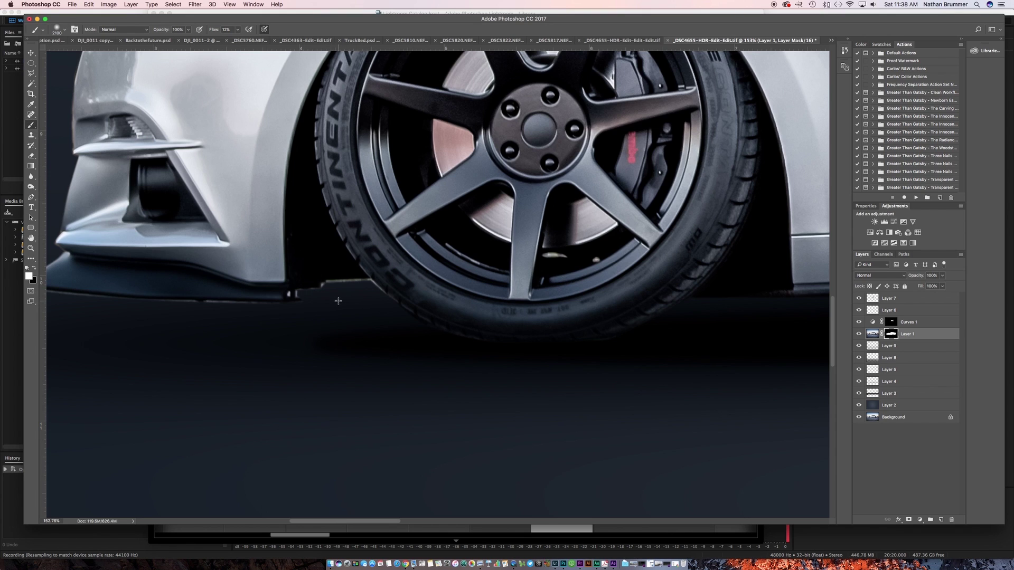
pyautogui.press('[')
pyautogui.press('[')
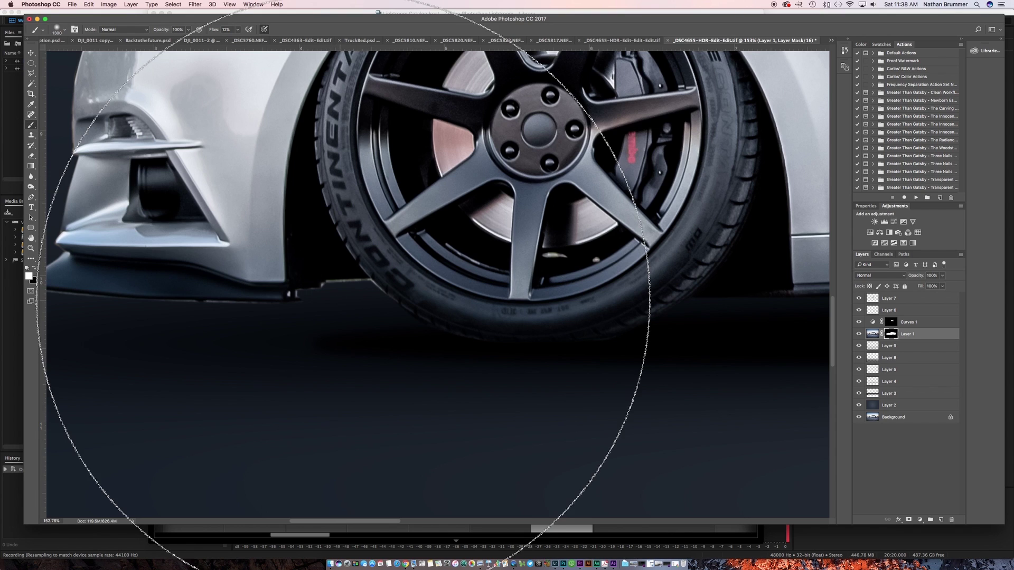
pyautogui.press('[')
pyautogui.press('[')
pyautogui.press('[')
pyautogui.press('[')
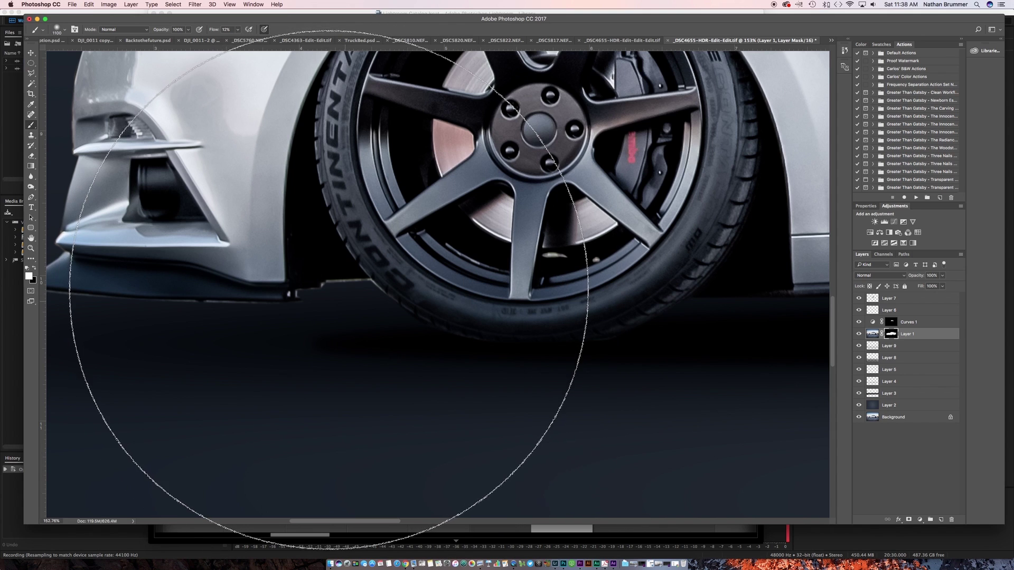
pyautogui.press('[')
pyautogui.press('[')
pyautogui.press('[')
pyautogui.press('[')
pyautogui.press('[')
pyautogui.press('[')
pyautogui.press('[')
pyautogui.press('[')
pyautogui.press('[')
pyautogui.press('[')
pyautogui.press('[')
pyautogui.press('[')
pyautogui.press('[')
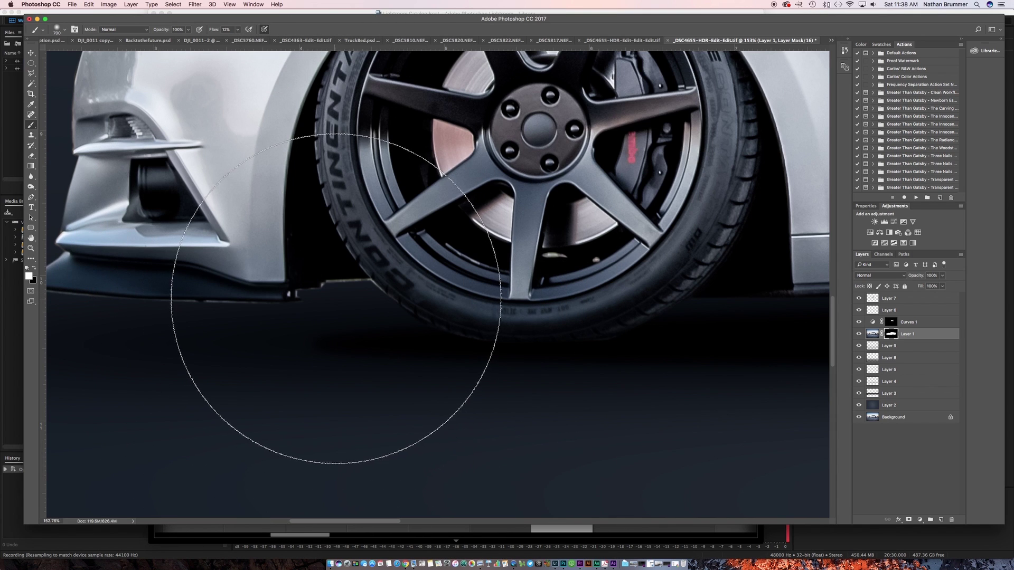
pyautogui.press('[')
pyautogui.press('[')
pyautogui.press('[')
pyautogui.press('[')
pyautogui.press('[')
pyautogui.press('[')
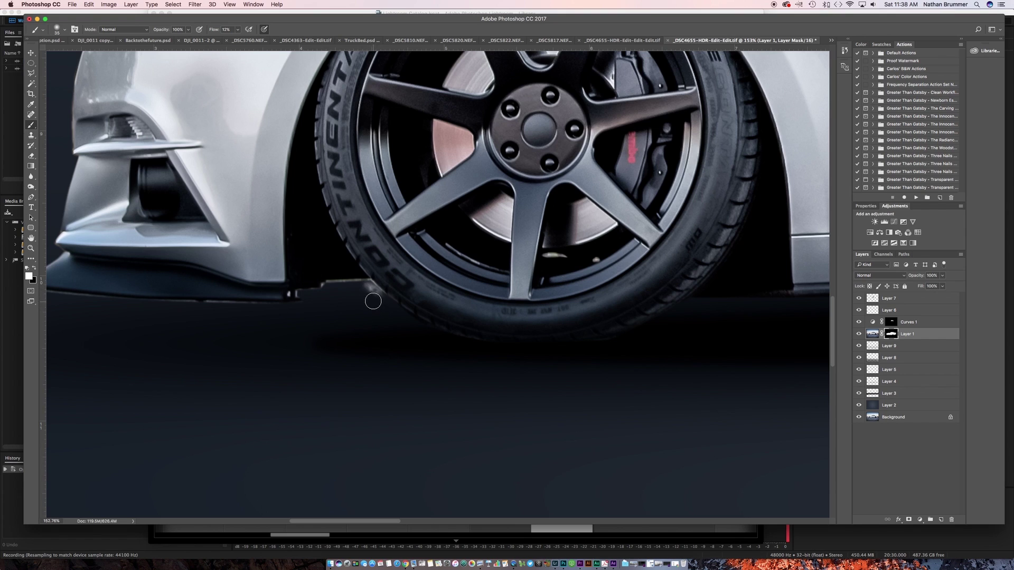
pyautogui.press('x')
# Mask out the light fringe at the spoiler and tyre, restoring a small patch at the sill's end.
pyautogui.moveTo(341, 283)
pyautogui.mouseDown()
pyautogui.moveTo(383, 296)
pyautogui.moveTo(336, 281)
pyautogui.moveTo(298, 297)
pyautogui.moveTo(228, 303)
pyautogui.moveTo(264, 304)
pyautogui.moveTo(184, 300)
pyautogui.moveTo(260, 305)
pyautogui.moveTo(132, 298)
pyautogui.moveTo(176, 300)
pyautogui.mouseUp()
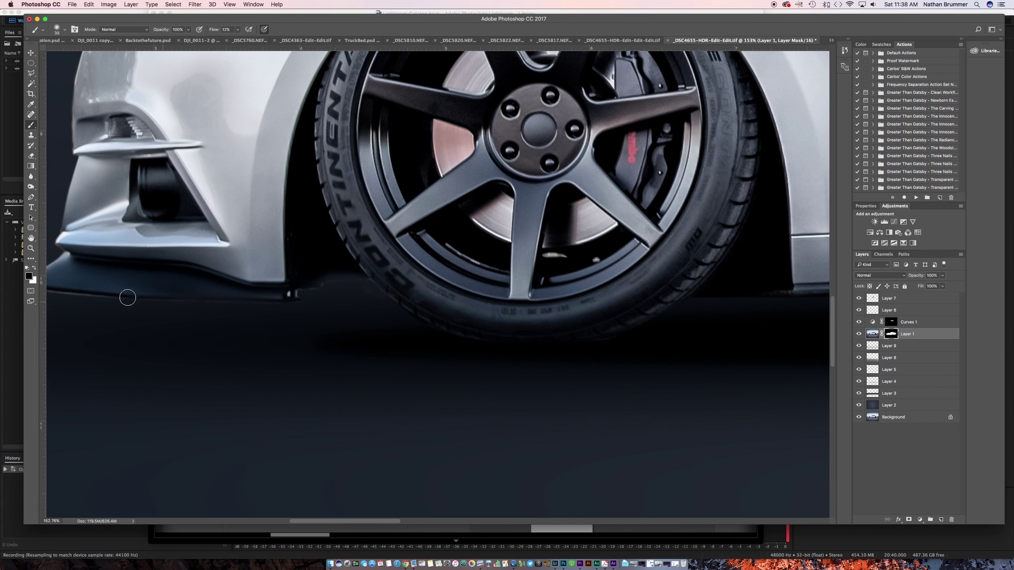
pyautogui.press('[')
pyautogui.press('[')
pyautogui.hscroll(-6, 116, 309)
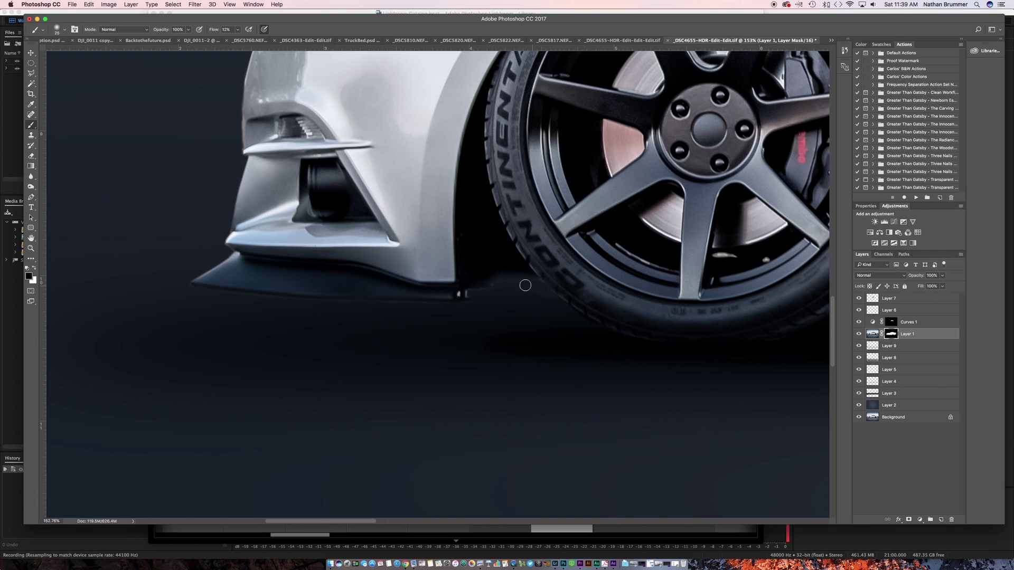
pyautogui.hscroll(15, 523, 283)
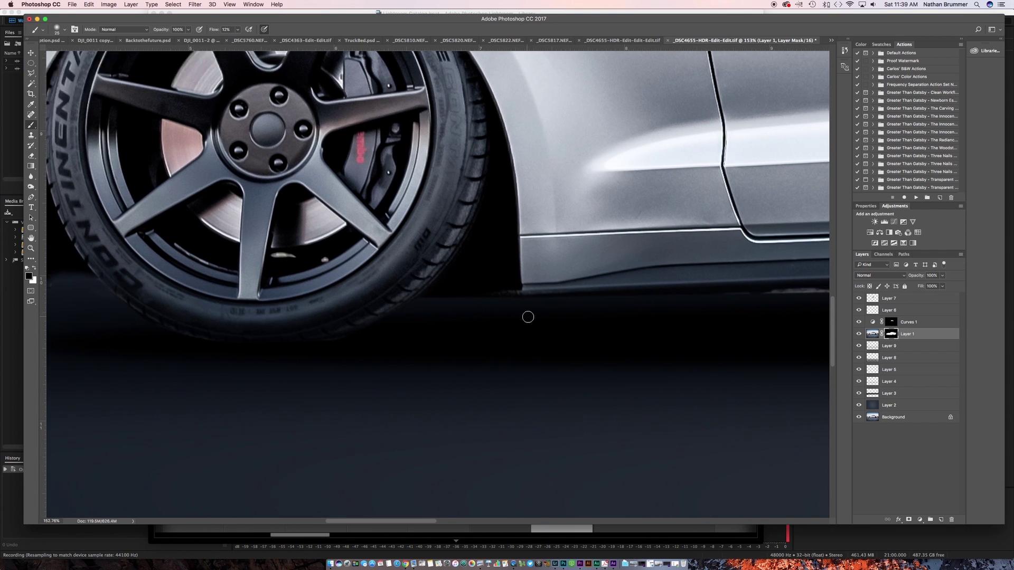
pyautogui.hscroll(15, 531, 317)
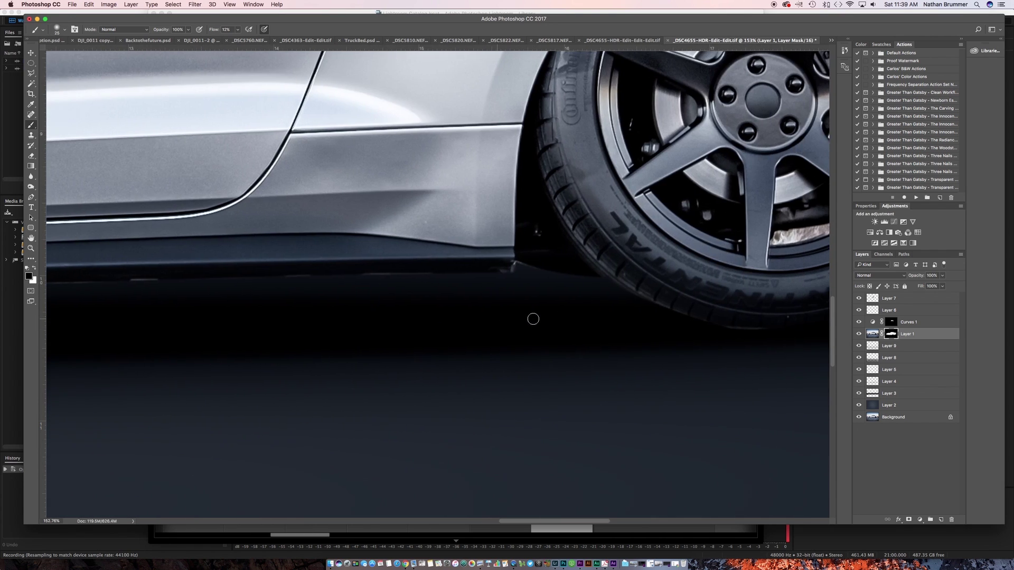
pyautogui.moveTo(493, 264); pyautogui.dragTo(479, 272)
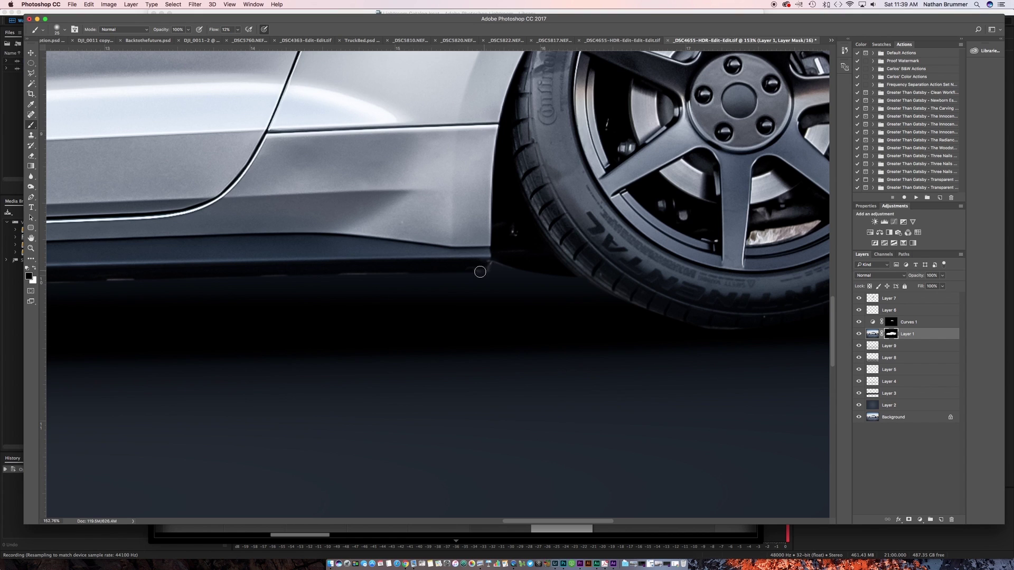
pyautogui.hscroll(10, 525, 271)
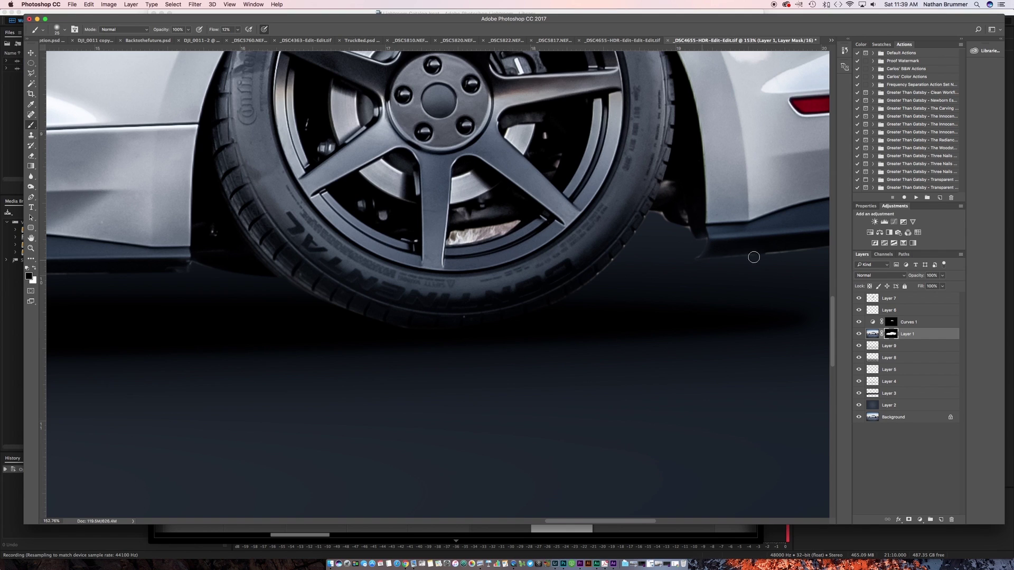
pyautogui.moveTo(775, 255); pyautogui.dragTo(636, 254)
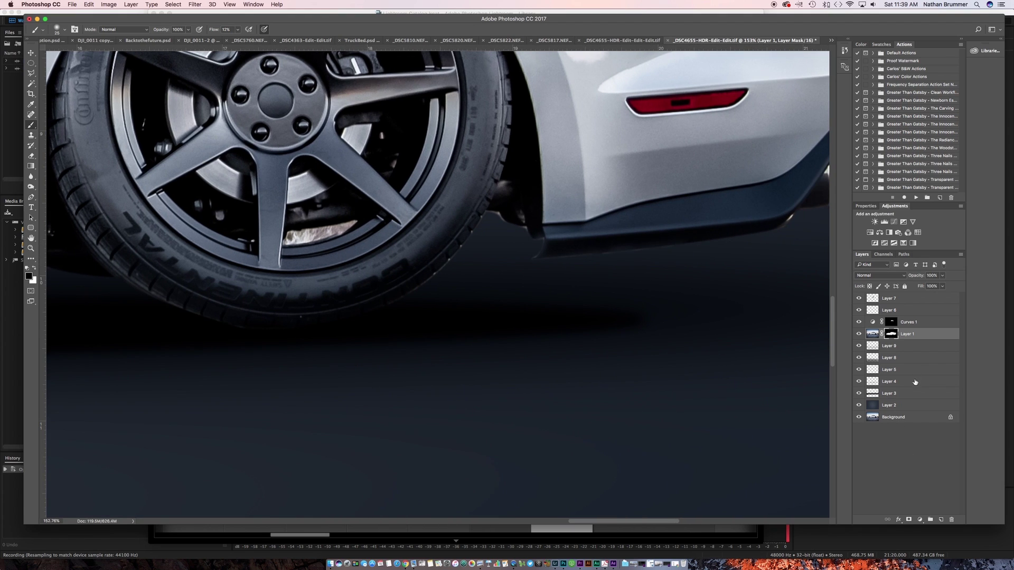
# On a new Layer 10, paint dark shadow under the rear bumper with a 45 px brush.
pyautogui.click(907, 347)
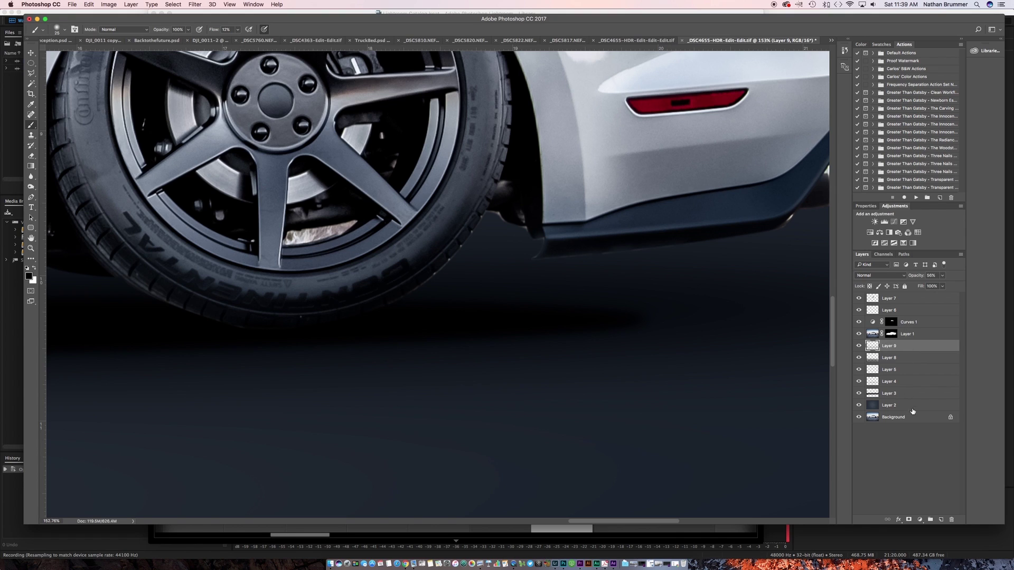
pyautogui.click(939, 519)
pyautogui.hscroll(-5, 482, 297)
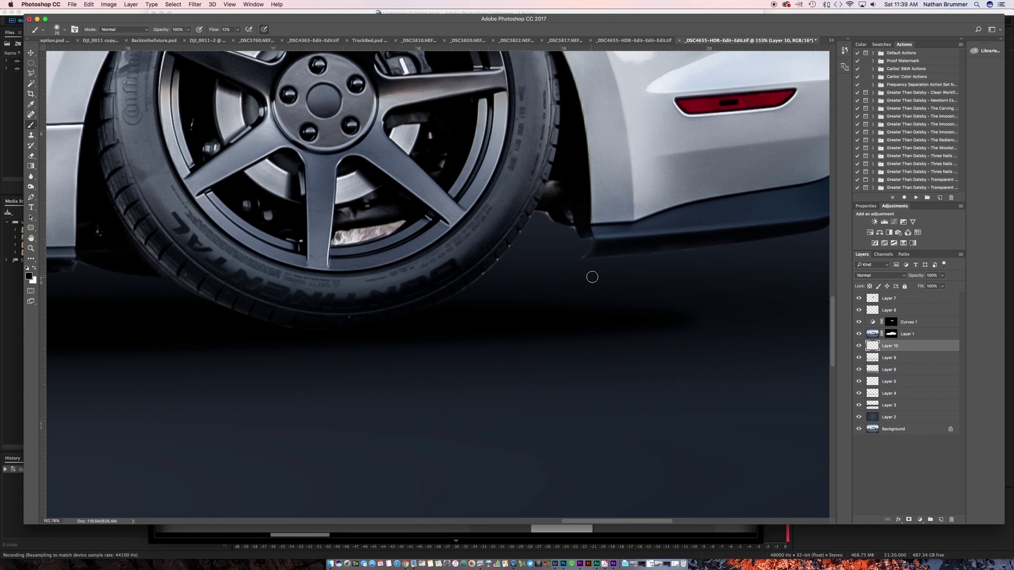
pyautogui.press(']')
pyautogui.press(']')
pyautogui.moveTo(574, 248); pyautogui.dragTo(593, 247)
# Enlarge the brush to 150 and paint faint shadow under the front bumper.
pyautogui.press(']')
pyautogui.press(']')
pyautogui.press(']')
pyautogui.press(']')
pyautogui.press(']')
pyautogui.press(']')
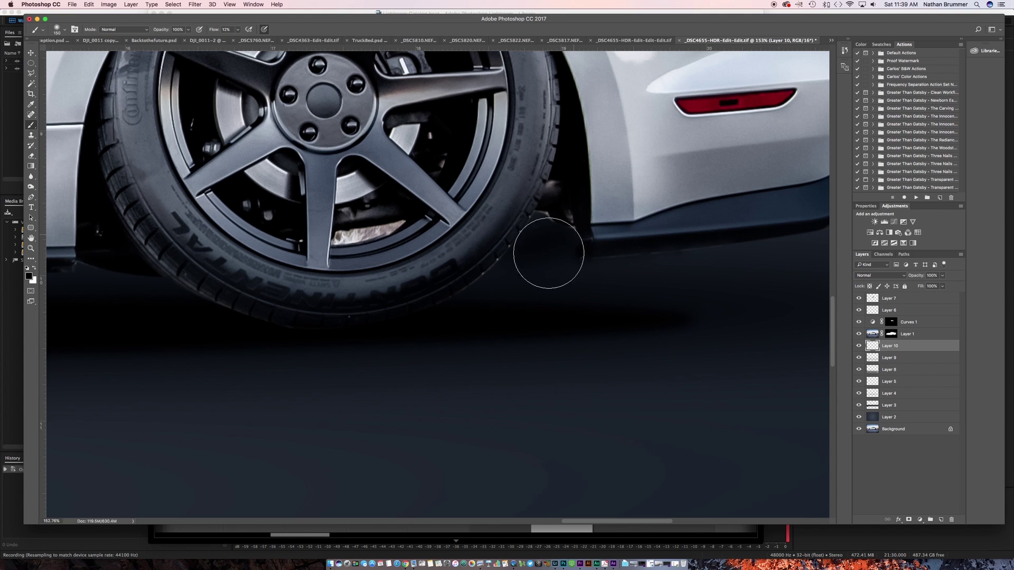
pyautogui.press(']')
pyautogui.press(']')
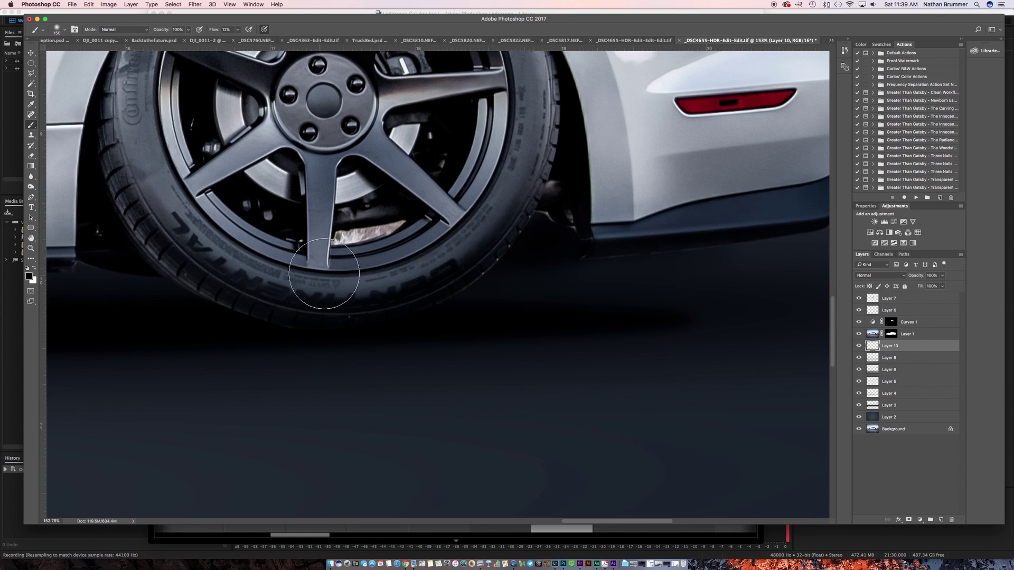
pyautogui.hscroll(-5, 334, 278)
pyautogui.hscroll(-15, 118, 283)
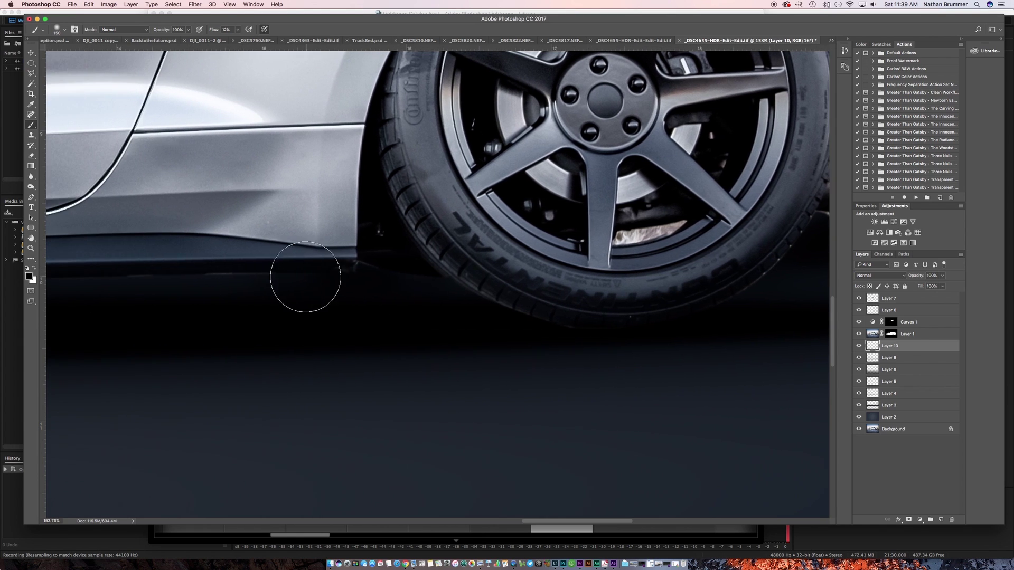
pyautogui.hscroll(-14, 125, 290)
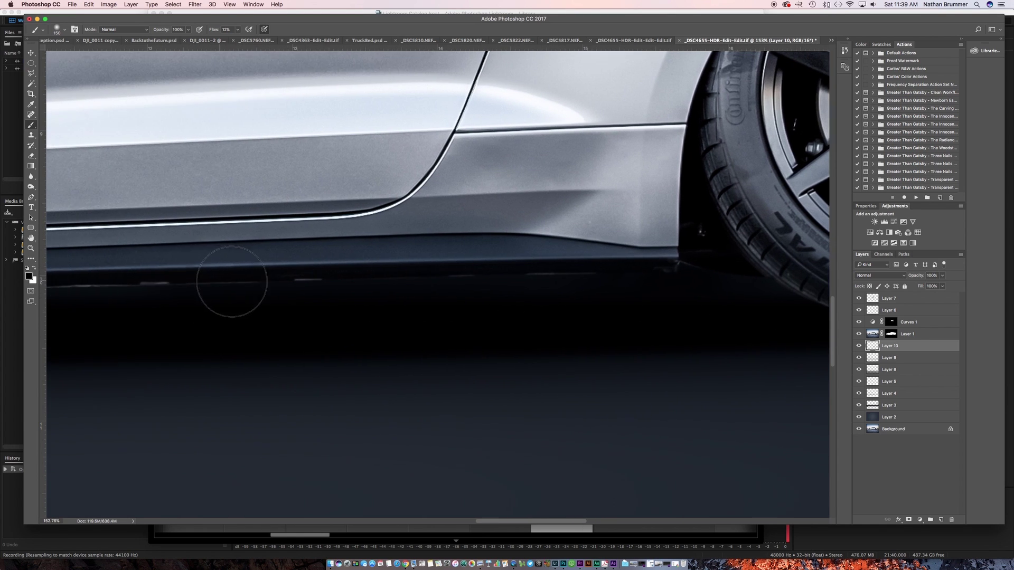
pyautogui.hscroll(-15, 255, 290)
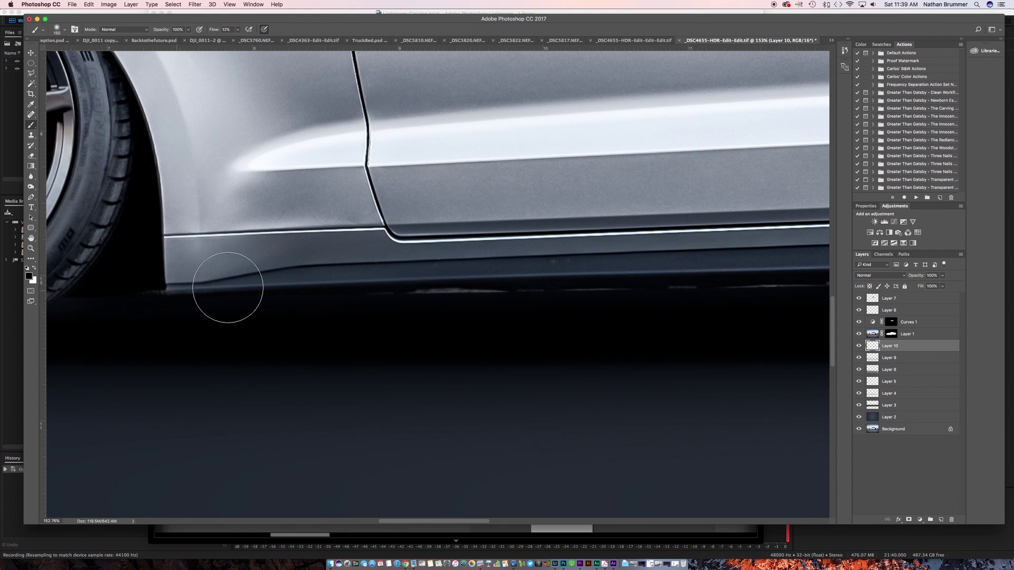
pyautogui.hscroll(-9, 211, 291)
pyautogui.hscroll(-7, 223, 291)
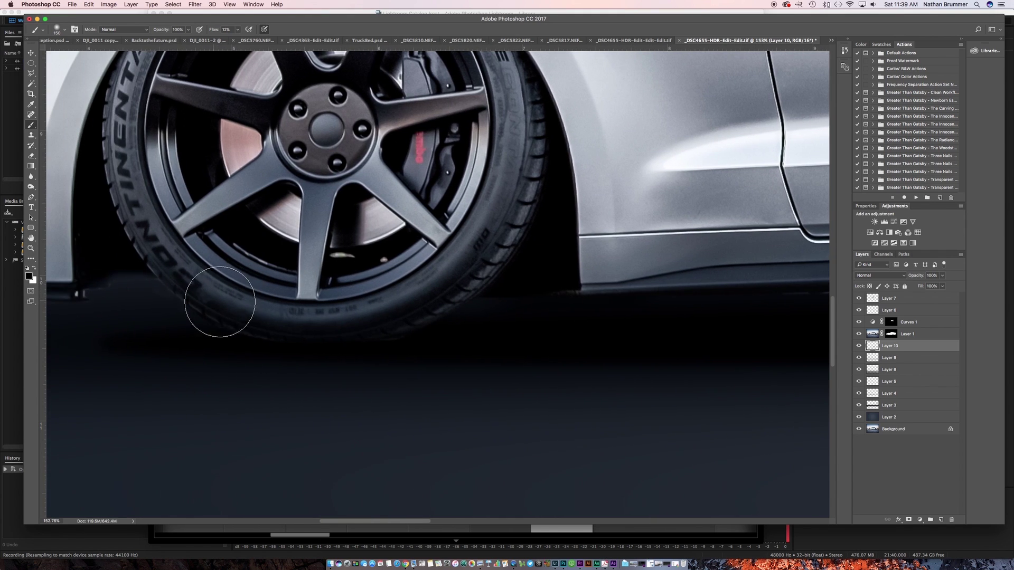
pyautogui.hscroll(-12, 113, 285)
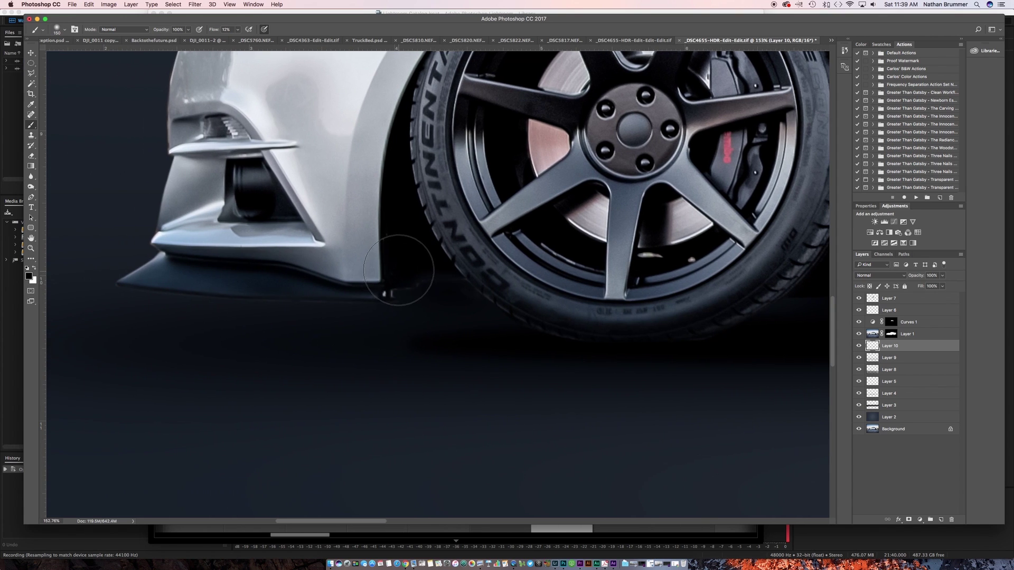
pyautogui.moveTo(310, 287); pyautogui.dragTo(442, 287)
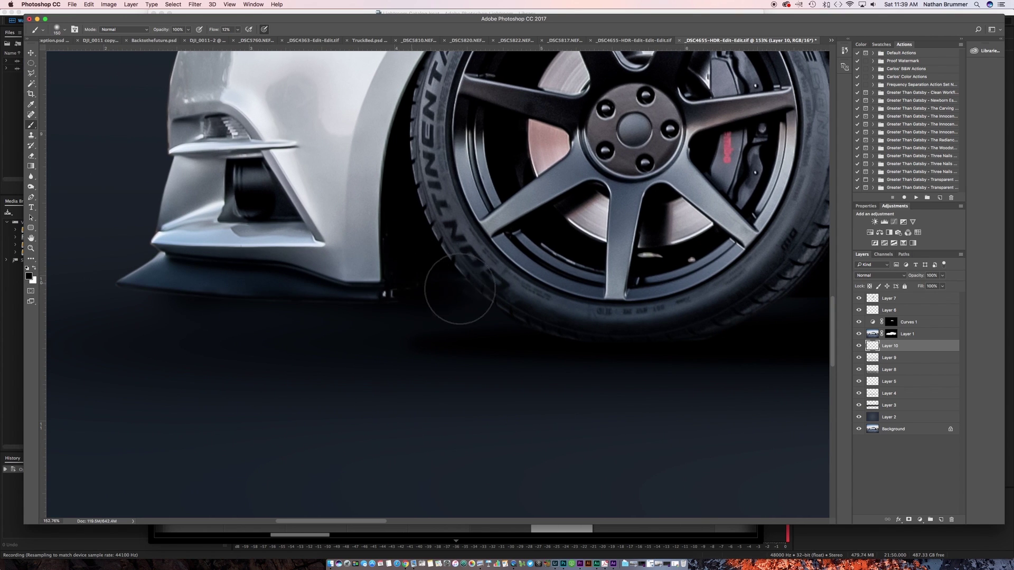
pyautogui.hscroll(2, 689, 438)
pyautogui.scroll(-10, 689, 437)
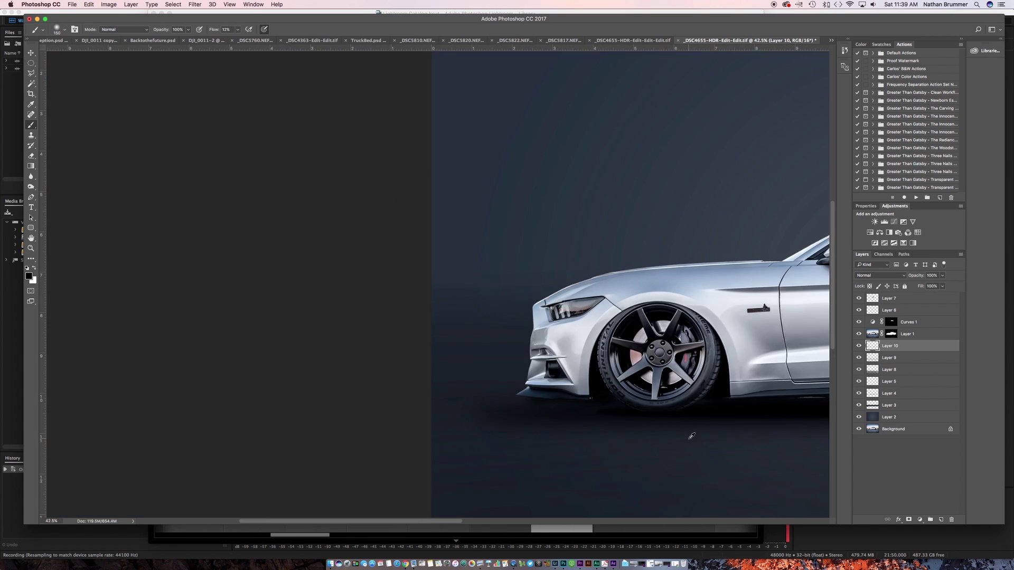
# Toggle Layer 10 off and on twice to compare its shading.
pyautogui.click(859, 347)
pyautogui.click(858, 346)
pyautogui.click(859, 346)
pyautogui.click(858, 347)
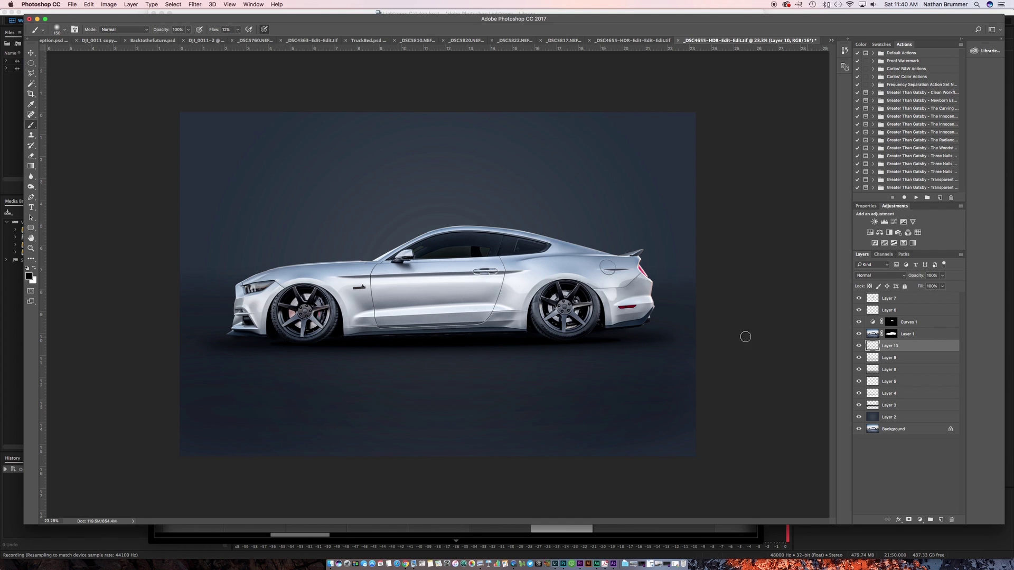
pyautogui.scroll(9, 581, 315)
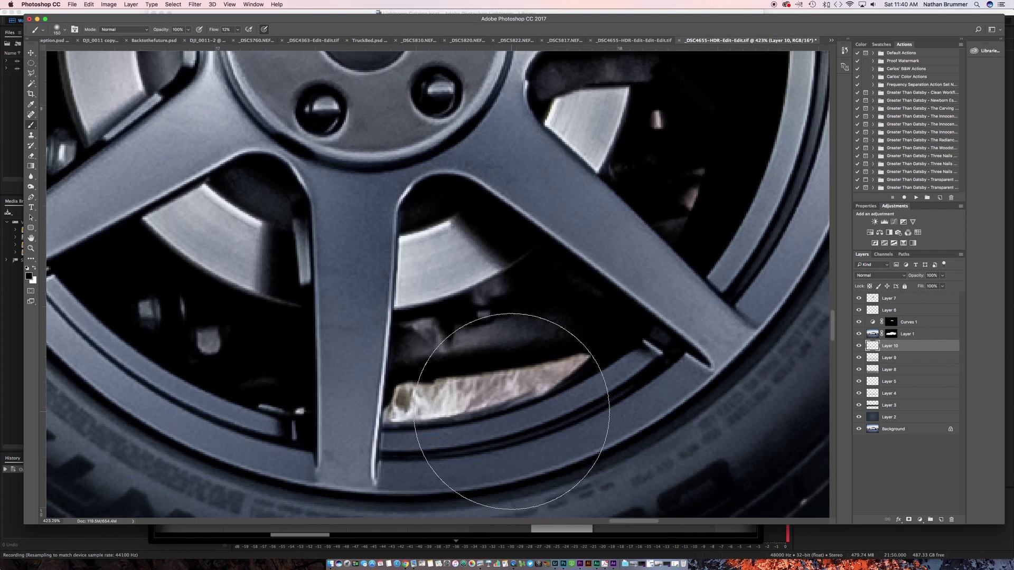
# With a smaller brush at 100% flow, paint black on Layer 1's mask over the bright brake caliper.
pyautogui.press('[')
pyautogui.press('[')
pyautogui.press('[')
pyautogui.press('[')
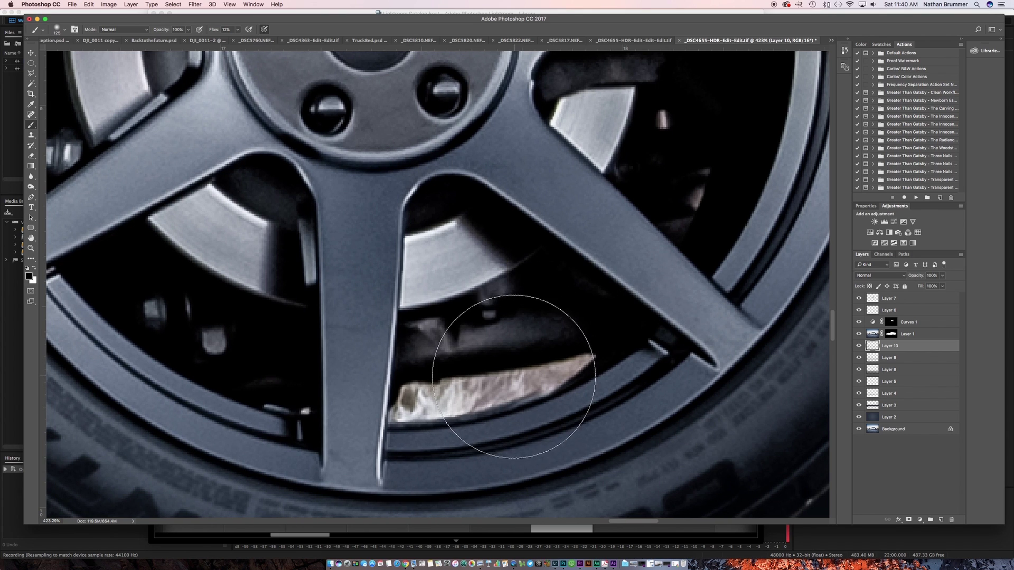
pyautogui.press('[')
pyautogui.press('[')
pyautogui.press('[')
pyautogui.press('[')
pyautogui.press('[')
pyautogui.press('[')
pyautogui.press('[')
pyautogui.press('[')
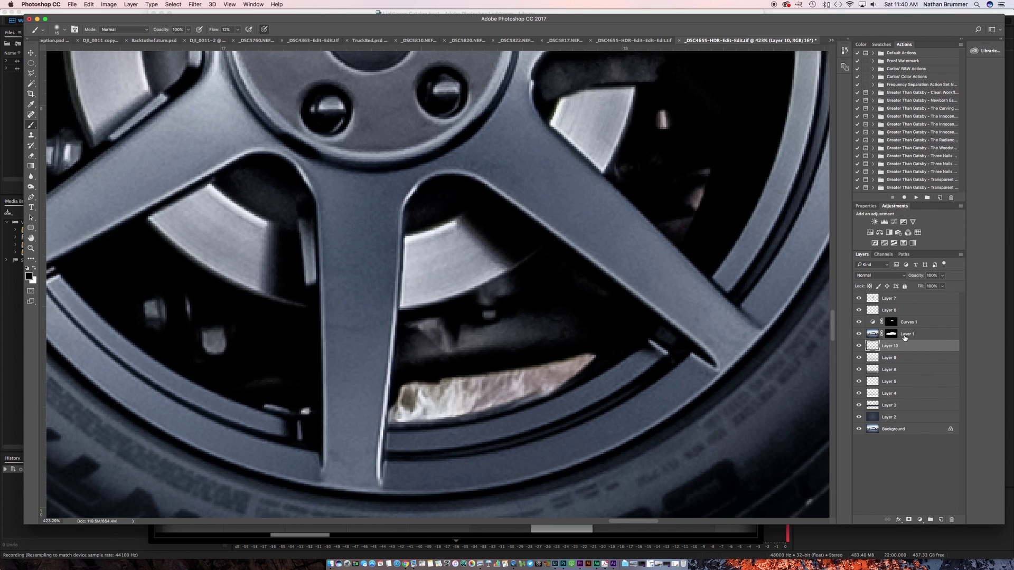
pyautogui.click(904, 337)
pyautogui.press('[')
pyautogui.press('[')
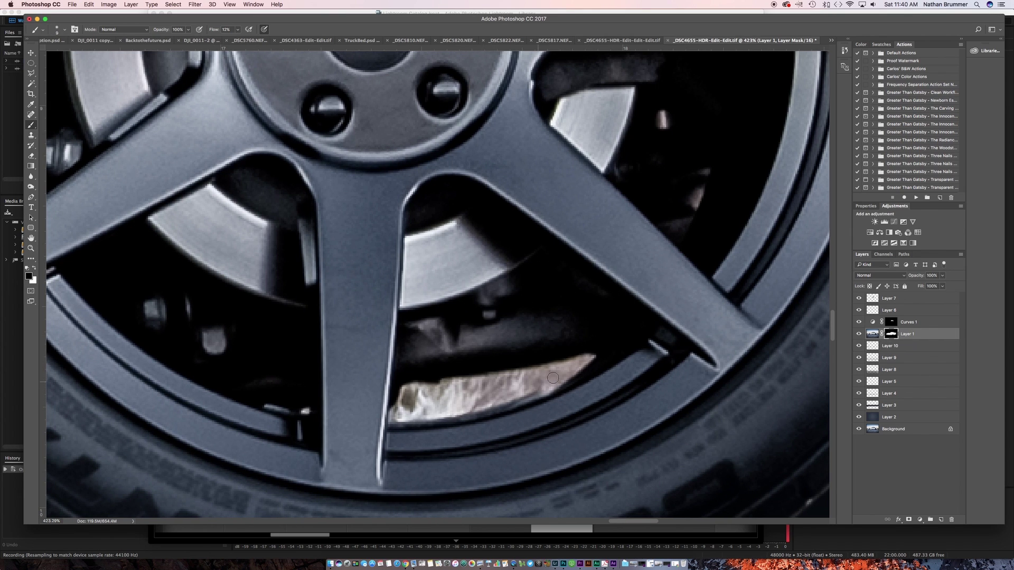
pyautogui.moveTo(553, 377); pyautogui.dragTo(588, 358)
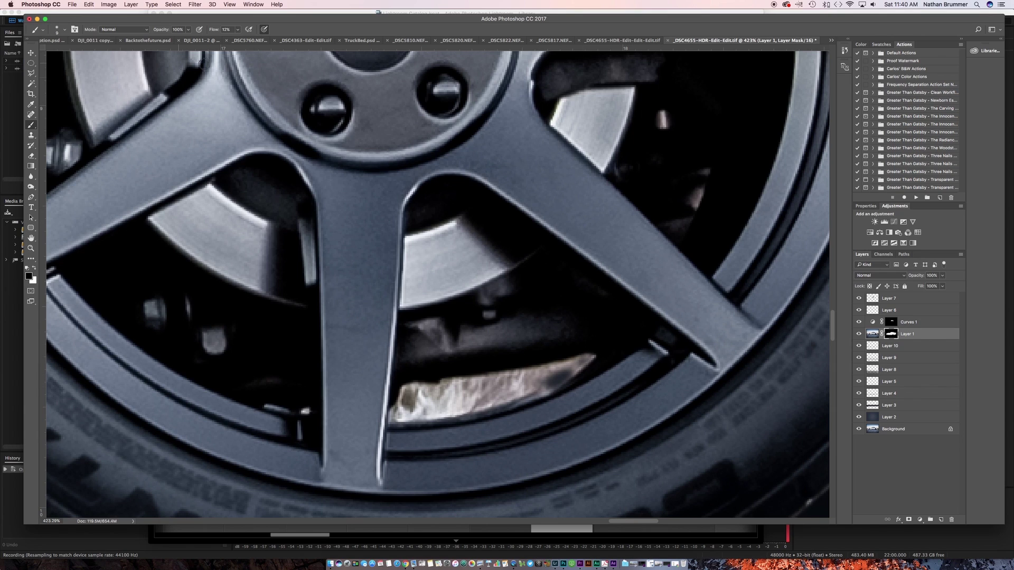
pyautogui.write('100')
pyautogui.press('Return')
pyautogui.moveTo(559, 380)
pyautogui.mouseDown()
pyautogui.moveTo(584, 364)
pyautogui.moveTo(557, 365)
pyautogui.moveTo(543, 414)
pyautogui.moveTo(520, 386)
pyautogui.moveTo(545, 382)
pyautogui.moveTo(516, 390)
pyautogui.moveTo(544, 392)
pyautogui.moveTo(532, 395)
pyautogui.moveTo(531, 377)
pyautogui.moveTo(511, 376)
pyautogui.moveTo(410, 388)
pyautogui.moveTo(400, 401)
pyautogui.moveTo(418, 385)
pyautogui.moveTo(391, 415)
pyautogui.moveTo(514, 400)
pyautogui.moveTo(497, 389)
pyautogui.moveTo(476, 395)
pyautogui.mouseUp()
pyautogui.moveTo(421, 397)
pyautogui.mouseDown()
pyautogui.moveTo(451, 404)
pyautogui.moveTo(430, 410)
pyautogui.moveTo(444, 413)
pyautogui.moveTo(502, 410)
pyautogui.mouseUp()
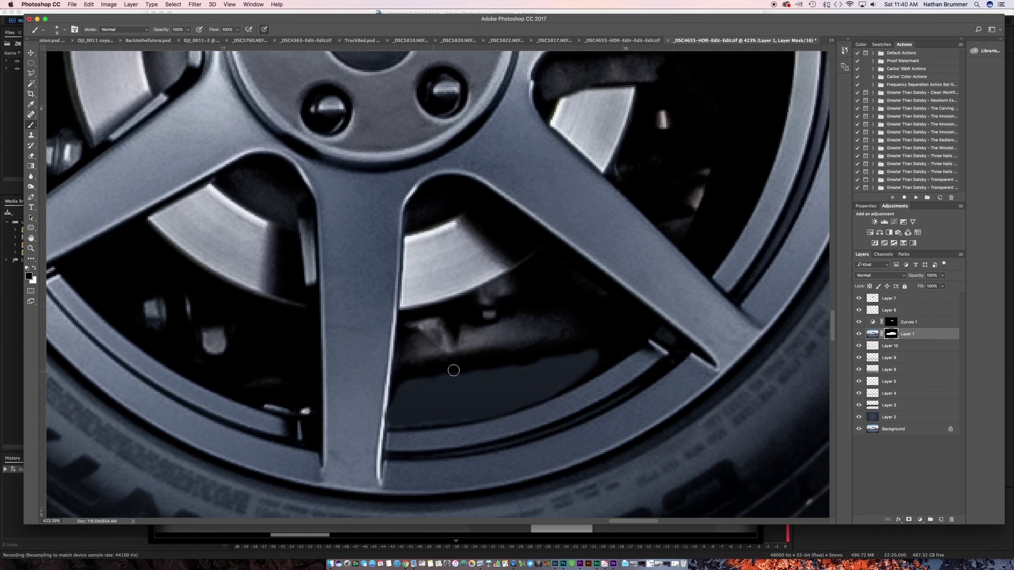
# Paint on Layer 10 to darken the bluish patch under the wheel rim.
pyautogui.doubleClick(865, 346)
pyautogui.click(997, 339)
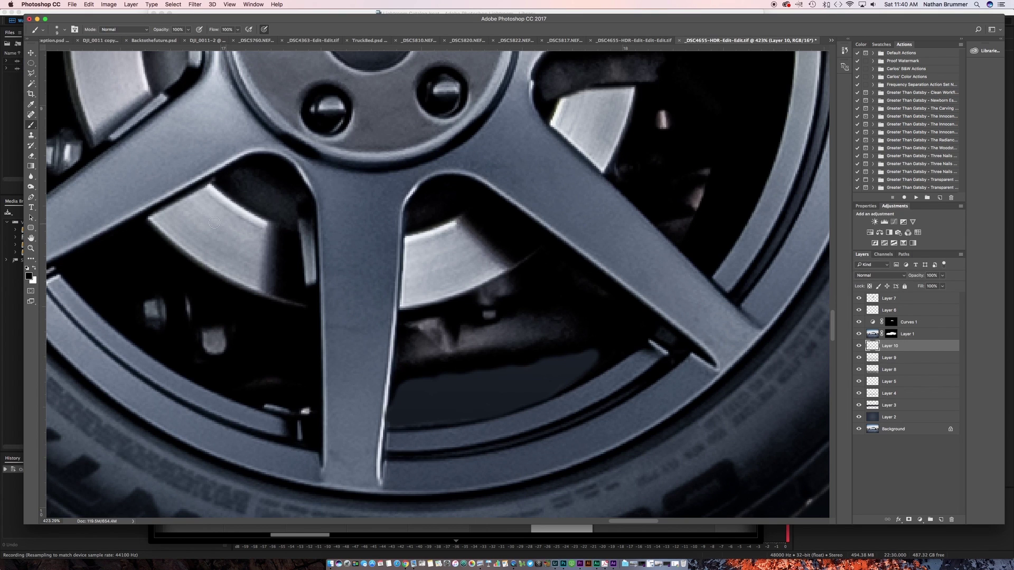
pyautogui.moveTo(581, 370)
pyautogui.mouseDown()
pyautogui.moveTo(543, 367)
pyautogui.moveTo(531, 401)
pyautogui.moveTo(508, 358)
pyautogui.moveTo(506, 406)
pyautogui.moveTo(484, 369)
pyautogui.moveTo(458, 400)
pyautogui.moveTo(434, 375)
pyautogui.moveTo(430, 415)
pyautogui.moveTo(468, 411)
pyautogui.mouseUp()
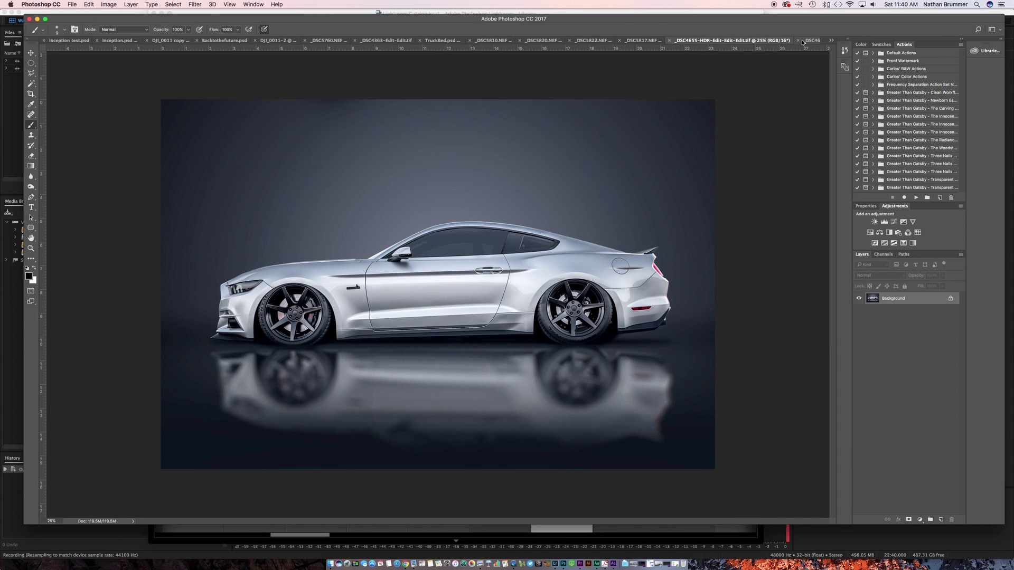
pyautogui.click(802, 42)
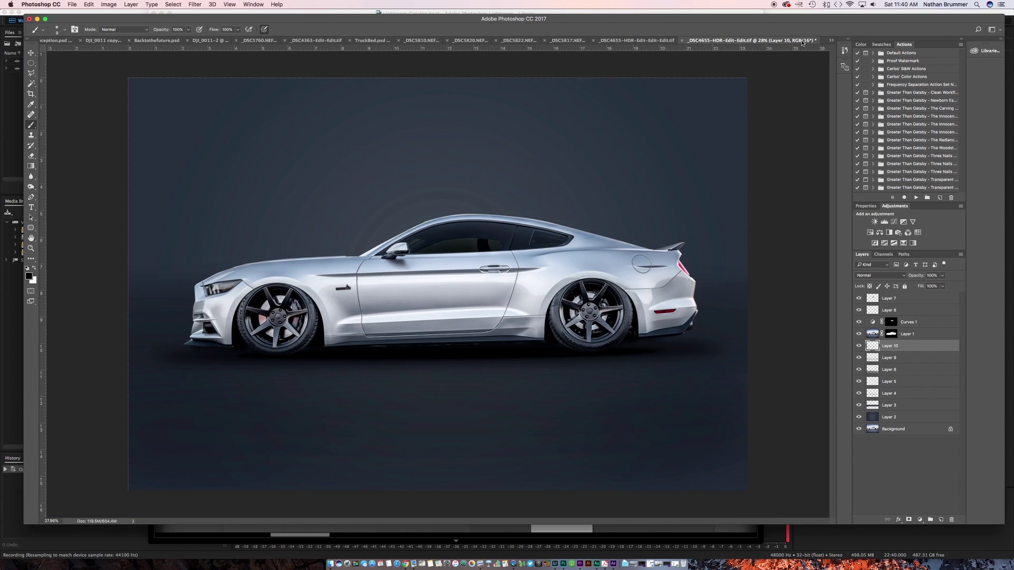
pyautogui.click(633, 40)
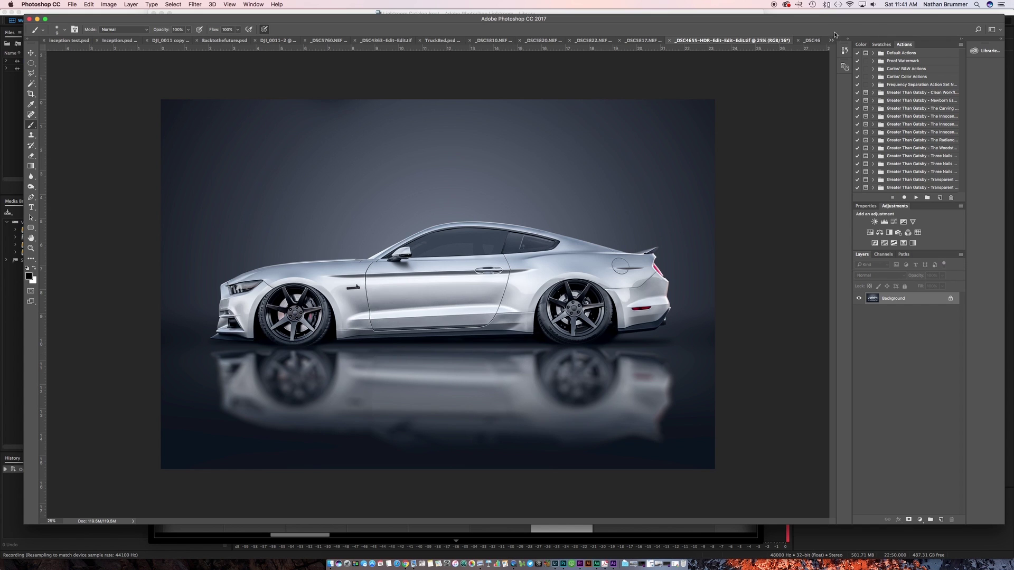
pyautogui.click(811, 41)
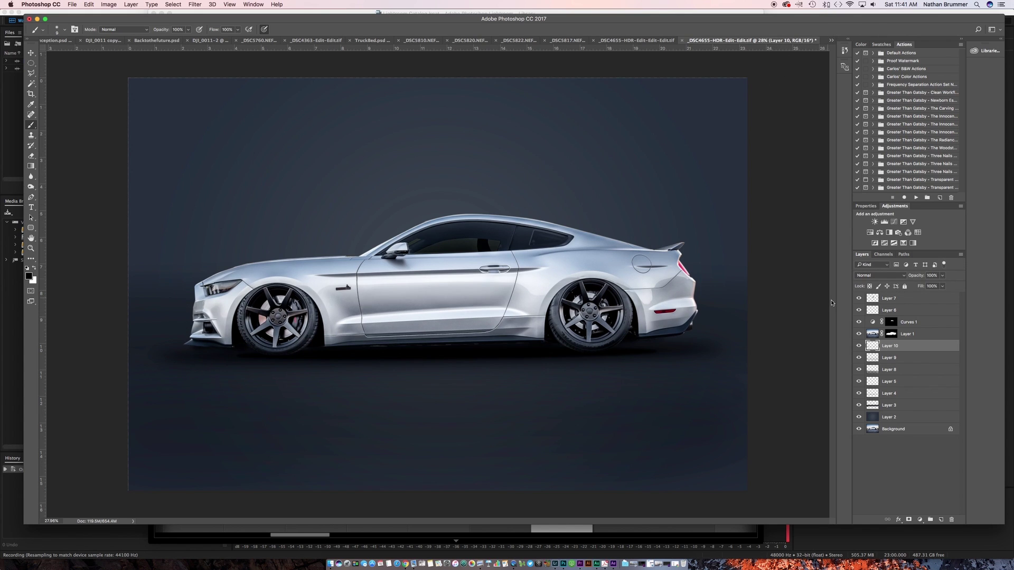
pyautogui.click(919, 336)
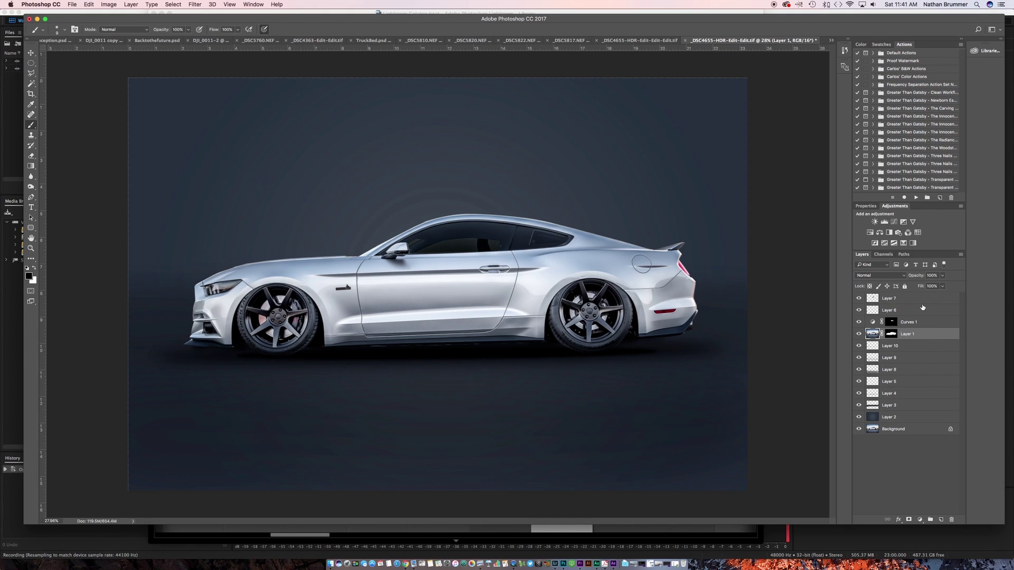
# Stamp the visible car layers into a new Layer 11, then show the backdrop layers again.
pyautogui.moveTo(858, 346); pyautogui.dragTo(858, 429)
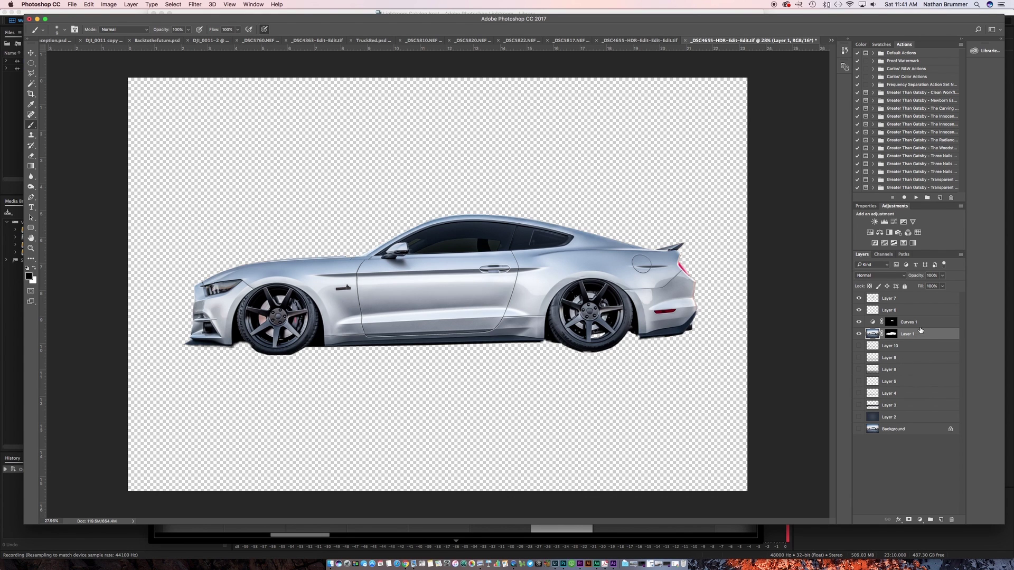
pyautogui.click(920, 303)
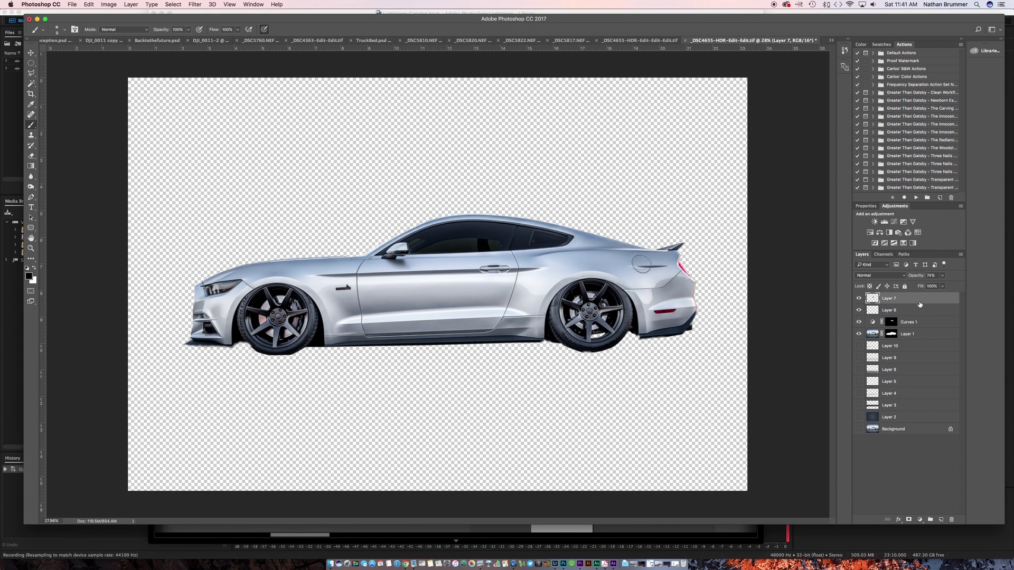
pyautogui.press('super+alt+shift+e')
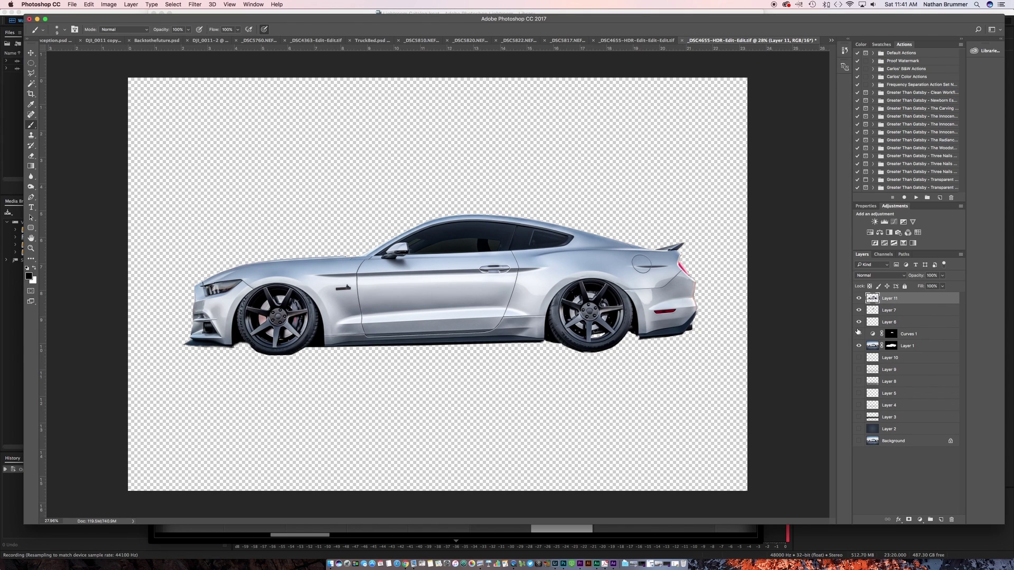
pyautogui.moveTo(859, 332); pyautogui.dragTo(858, 441)
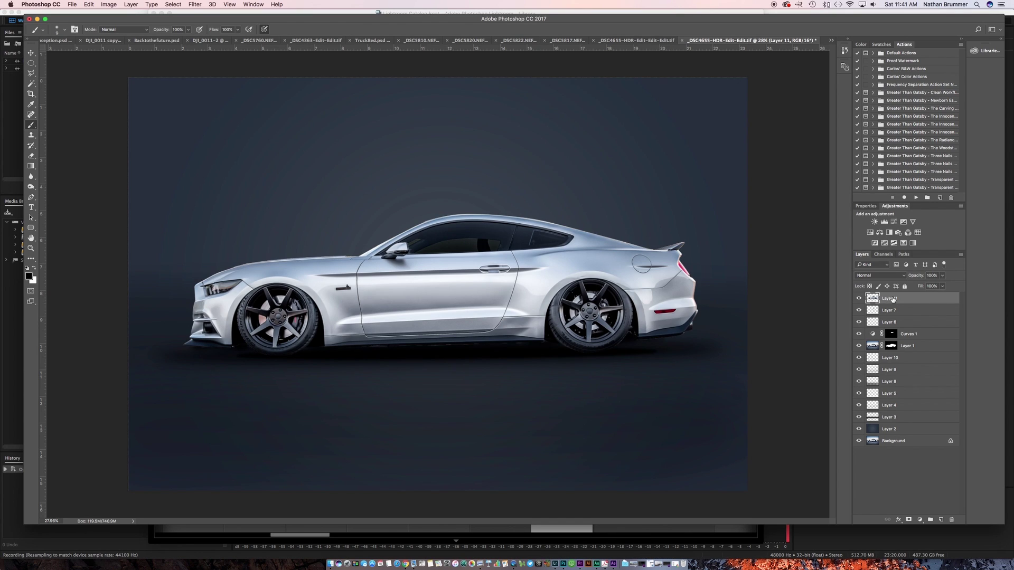
# Flip the car copy vertically and move it directly below the car.
pyautogui.press('super+t')
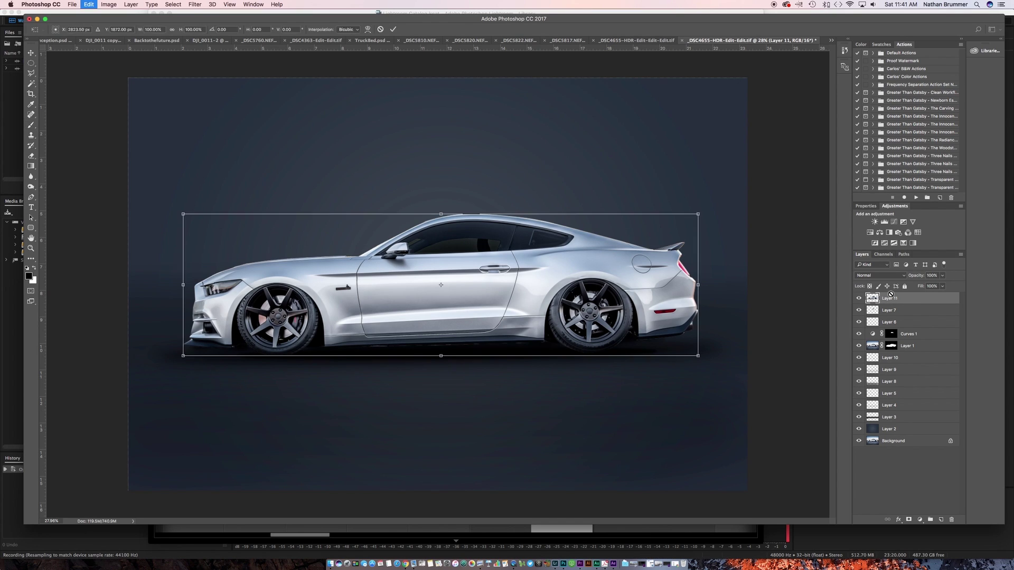
pyautogui.rightClick(453, 263)
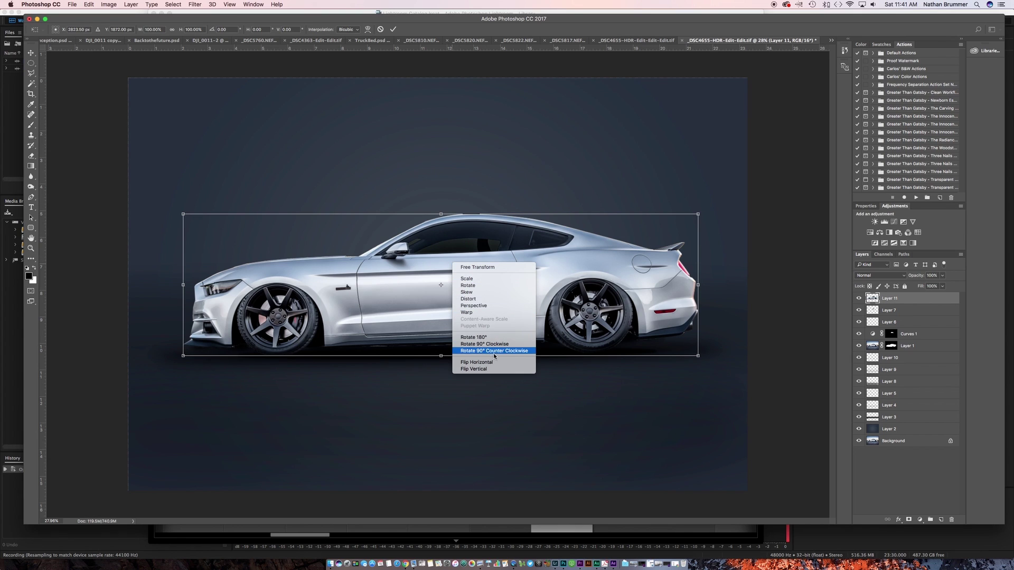
pyautogui.click(476, 362)
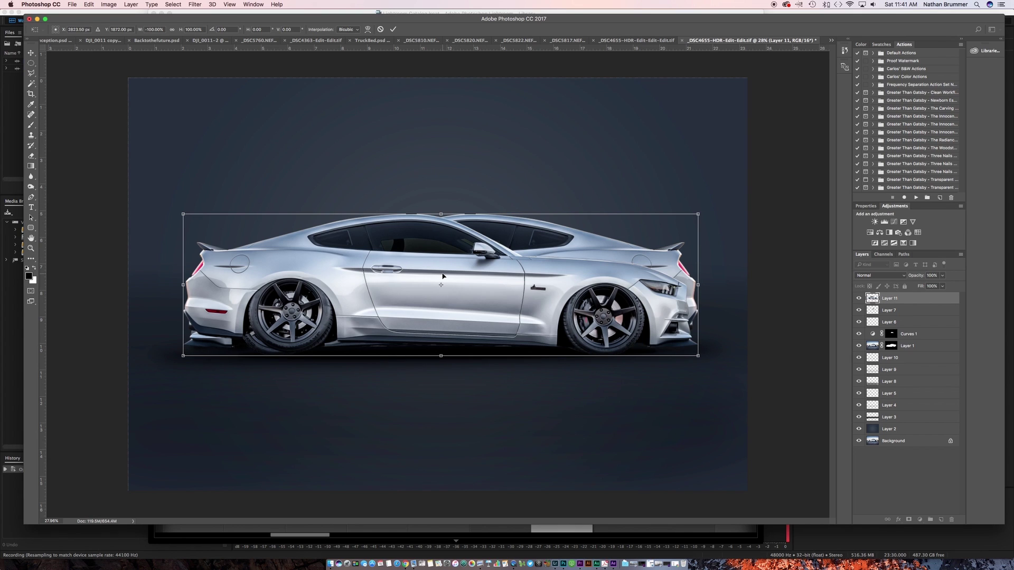
pyautogui.press('super+z')
pyautogui.rightClick(440, 272)
pyautogui.click(461, 378)
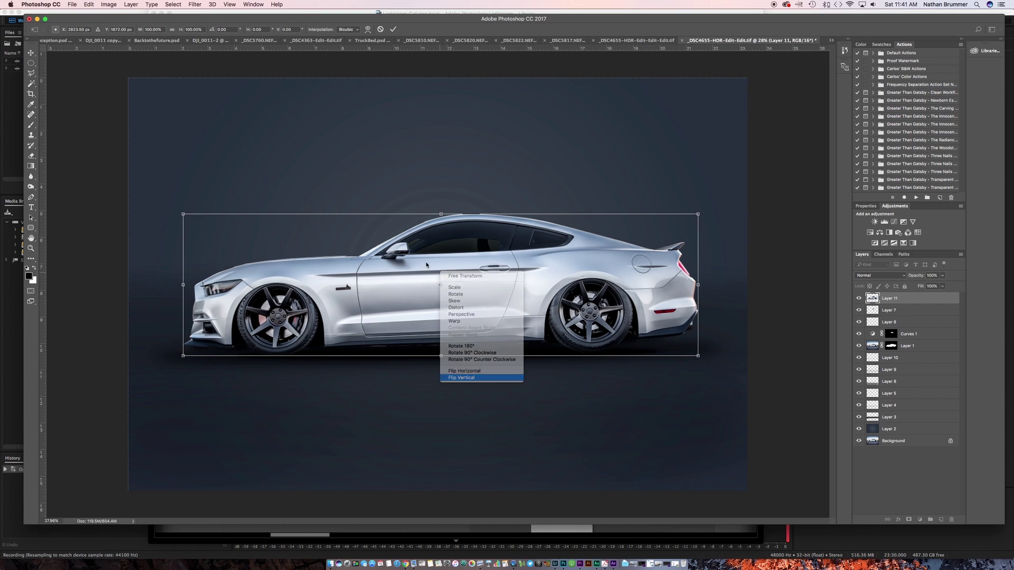
pyautogui.moveTo(453, 270); pyautogui.dragTo(453, 406)
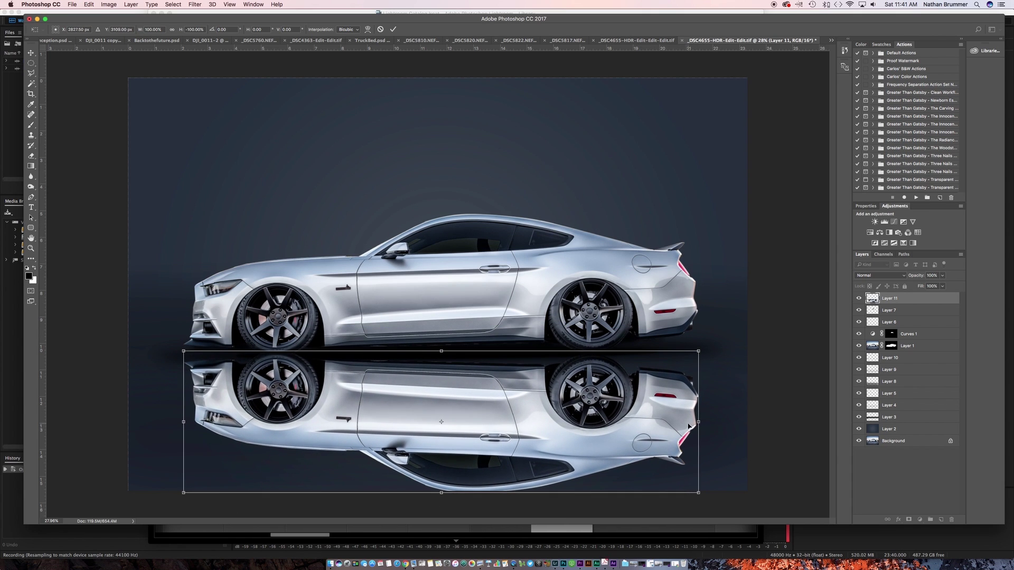
# Tilt the reflection to meet the tyres, place it under Layer 1, and set opacity to 79%.
pyautogui.moveTo(704, 348); pyautogui.dragTo(702, 341)
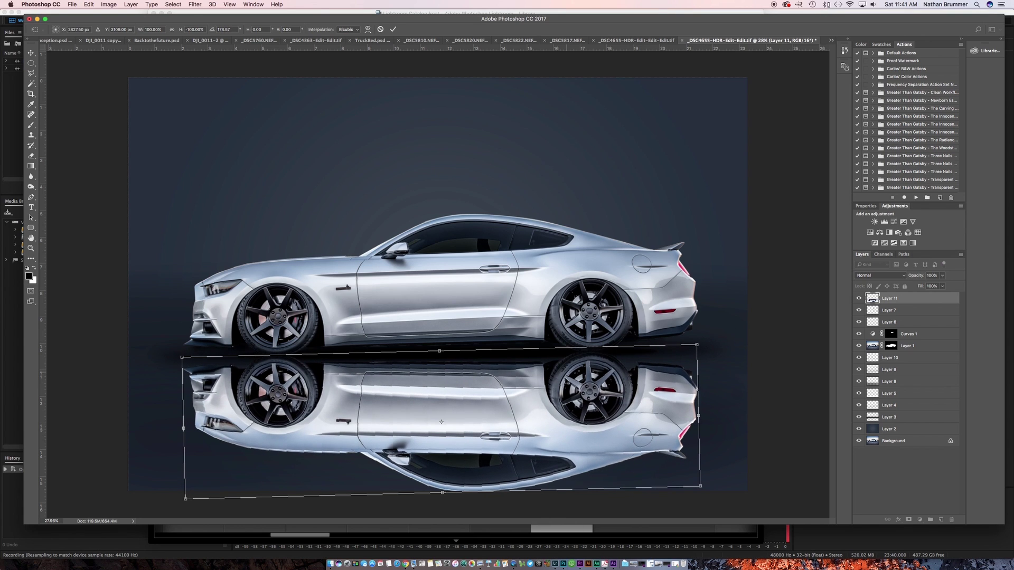
pyautogui.moveTo(567, 397); pyautogui.dragTo(564, 397)
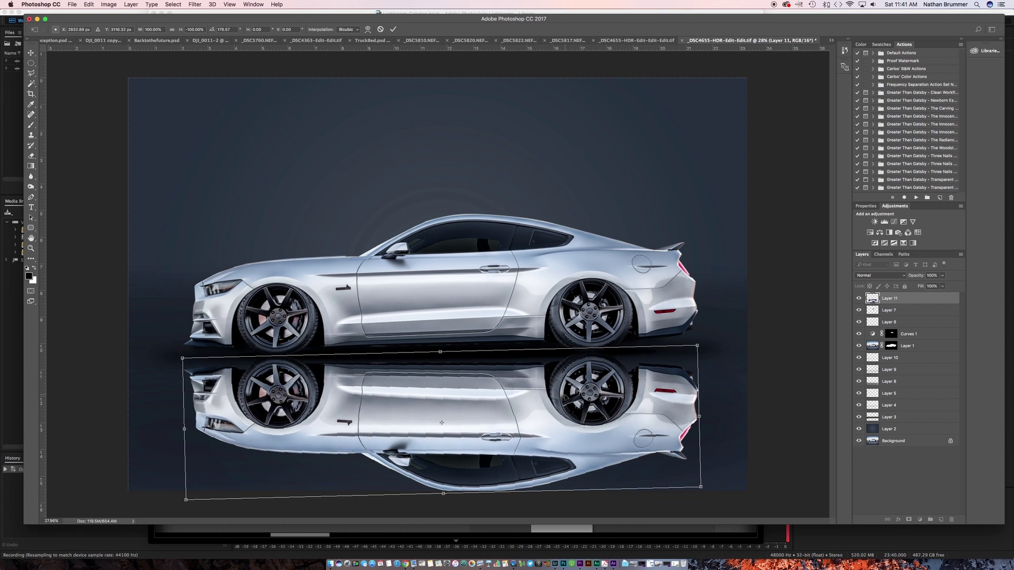
pyautogui.press('Return')
pyautogui.press('b')
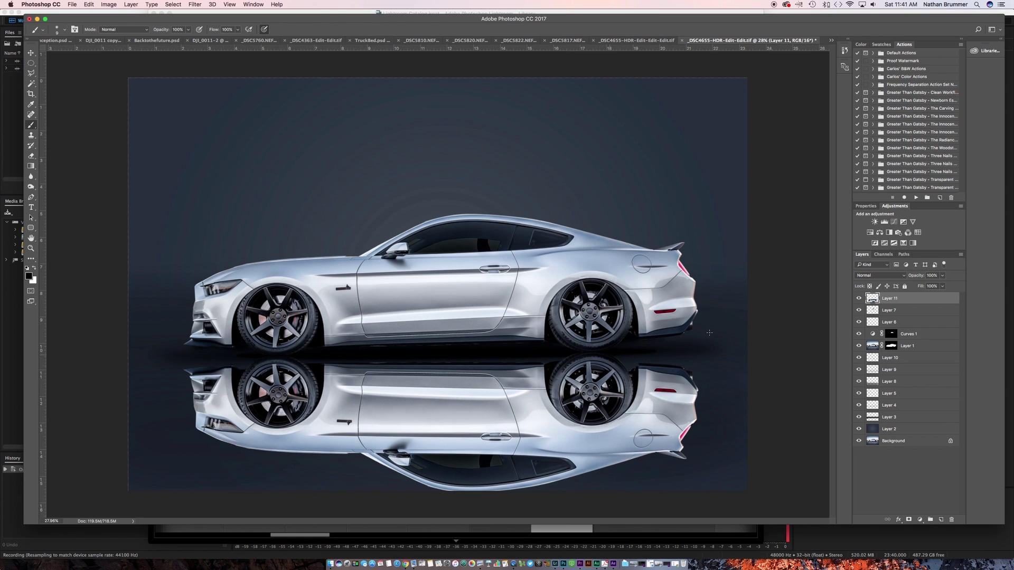
pyautogui.moveTo(897, 344); pyautogui.dragTo(897, 350)
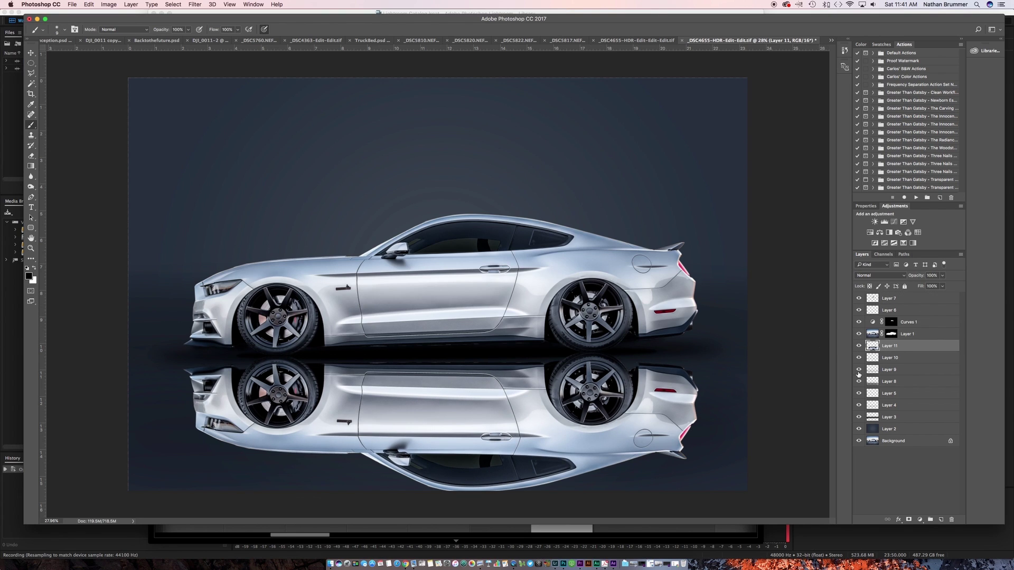
pyautogui.moveTo(922, 276); pyautogui.dragTo(907, 279)
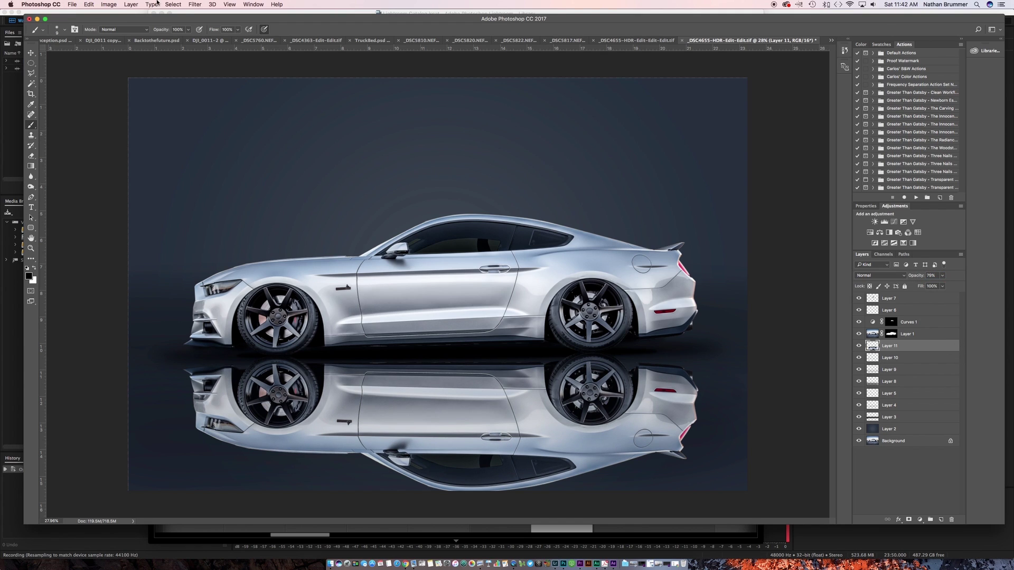
# Apply a Gaussian Blur of radius 10.1 to the reflection layer.
pyautogui.click(194, 5)
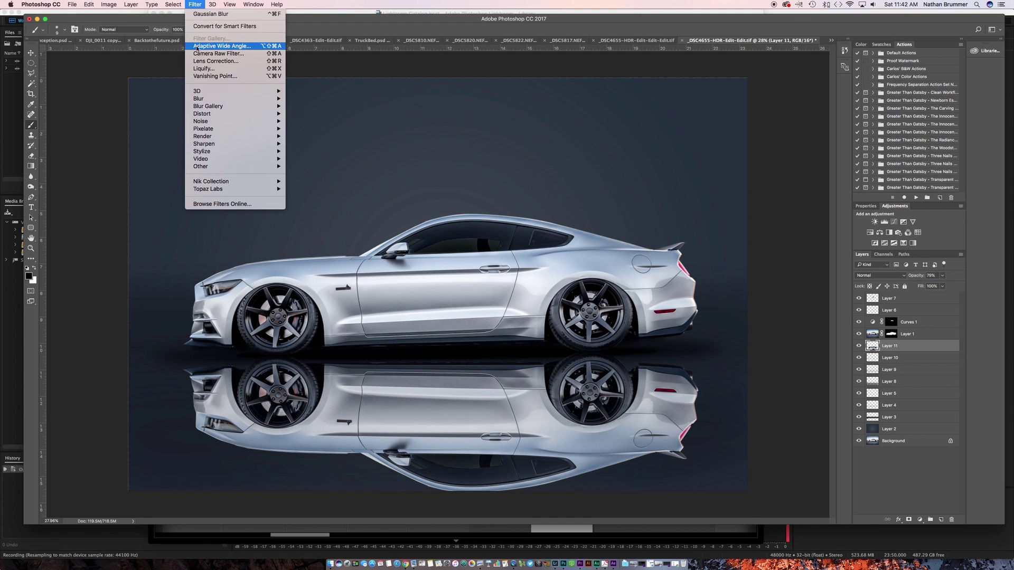
pyautogui.moveTo(238, 98)
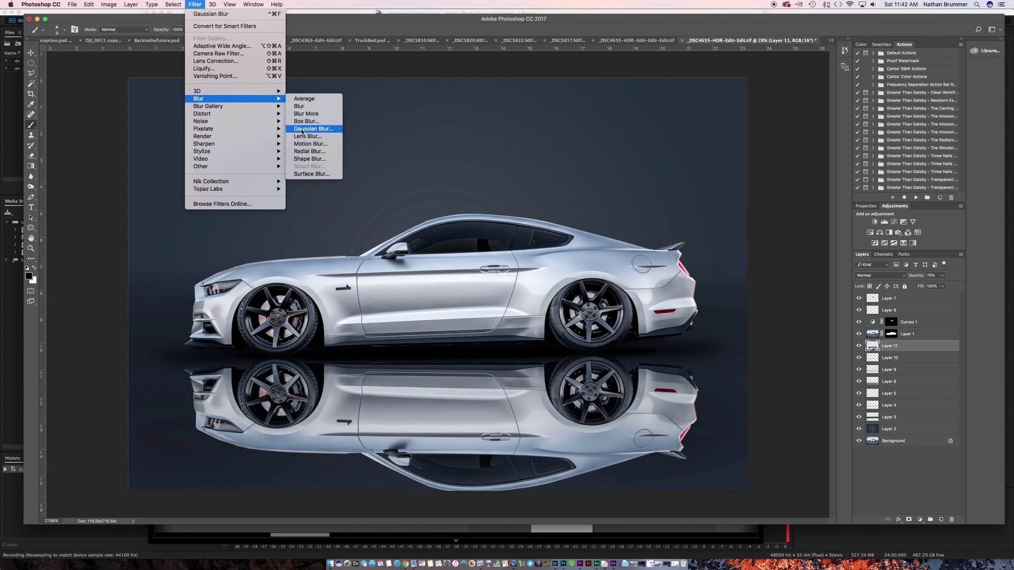
pyautogui.click(310, 129)
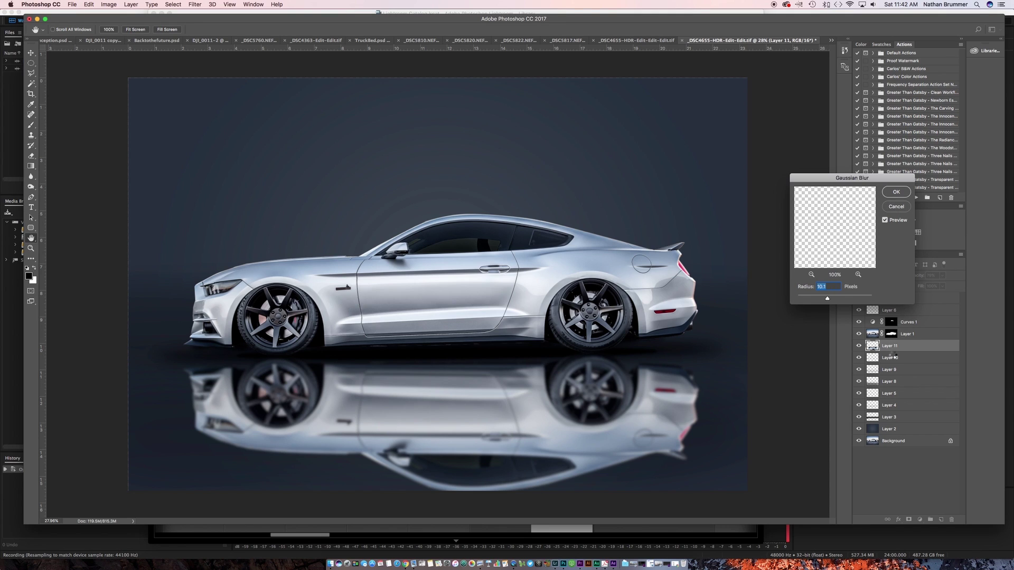
pyautogui.press('Return')
pyautogui.press('b')
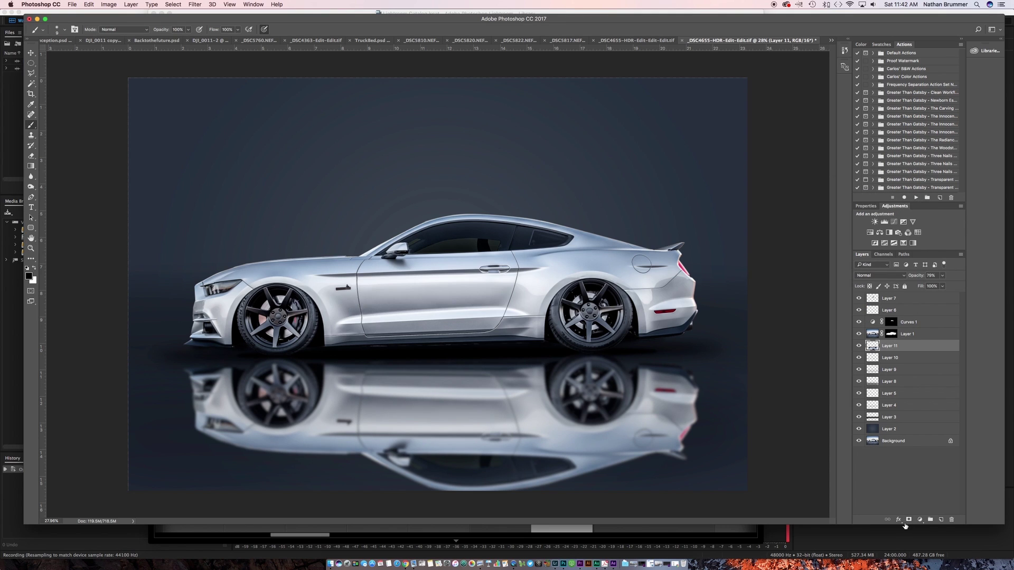
# Mask Layer 11, paint its lower edge away with a 1200 px, 34% flow brush, and set opacity to 45%.
pyautogui.click(908, 520)
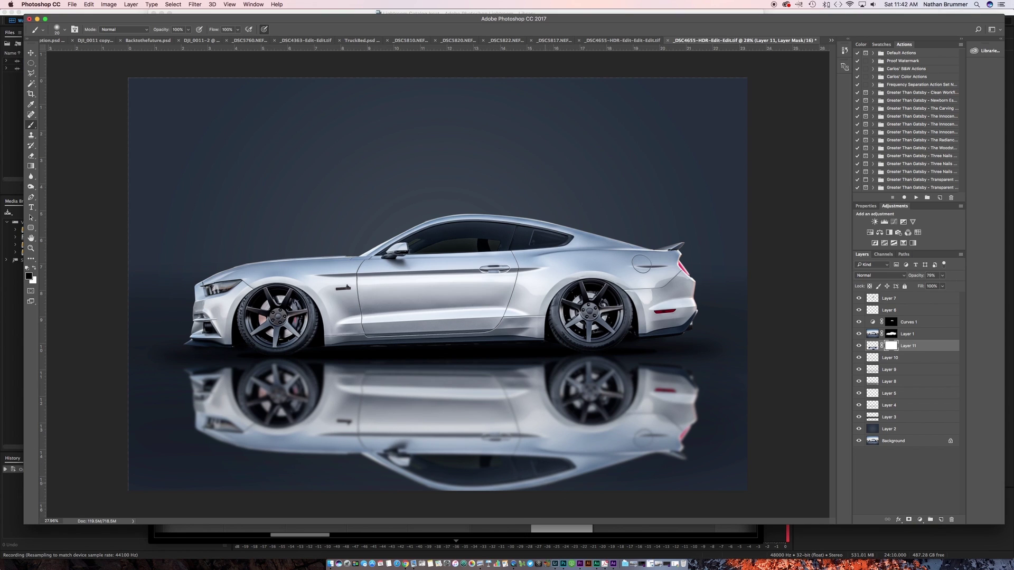
pyautogui.press(']')
pyautogui.press(']')
pyautogui.press(']')
pyautogui.press(']')
pyautogui.press(']')
pyautogui.press(']')
pyautogui.press(']')
pyautogui.press(']')
pyautogui.press(']')
pyautogui.press(']')
pyautogui.press(']')
pyautogui.press(']')
pyautogui.press(']')
pyautogui.press(']')
pyautogui.press(']')
pyautogui.press(']')
pyautogui.moveTo(216, 30); pyautogui.dragTo(191, 32)
pyautogui.moveTo(359, 504)
pyautogui.mouseDown()
pyautogui.moveTo(214, 510)
pyautogui.moveTo(643, 499)
pyautogui.moveTo(188, 504)
pyautogui.moveTo(655, 496)
pyautogui.moveTo(133, 498)
pyautogui.moveTo(687, 503)
pyautogui.moveTo(59, 490)
pyautogui.moveTo(757, 489)
pyautogui.moveTo(519, 495)
pyautogui.moveTo(164, 479)
pyautogui.moveTo(687, 470)
pyautogui.moveTo(756, 456)
pyautogui.moveTo(726, 430)
pyautogui.moveTo(672, 457)
pyautogui.moveTo(471, 483)
pyautogui.moveTo(171, 468)
pyautogui.moveTo(123, 439)
pyautogui.moveTo(159, 440)
pyautogui.moveTo(140, 430)
pyautogui.mouseUp()
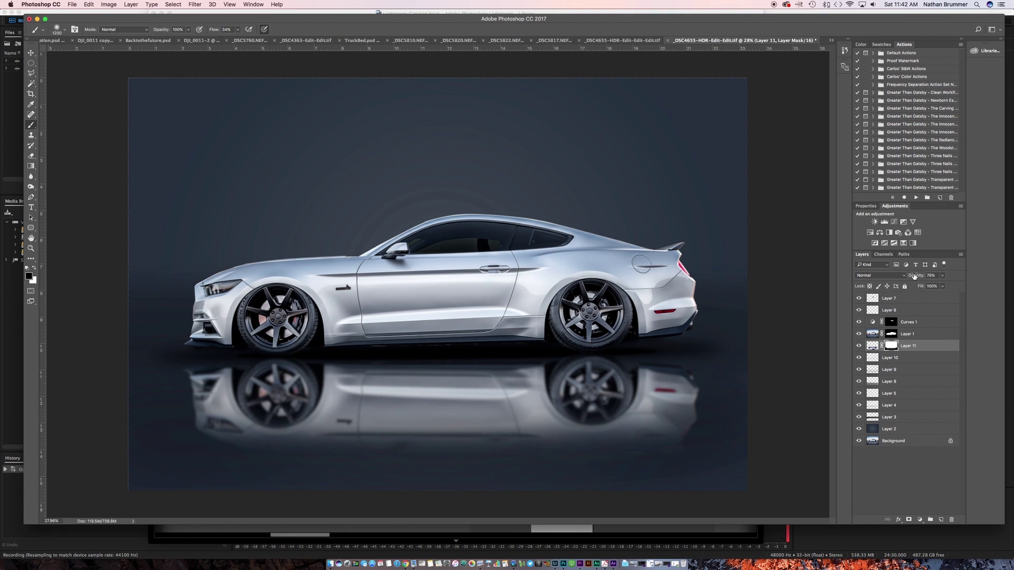
pyautogui.moveTo(914, 276); pyautogui.dragTo(899, 279)
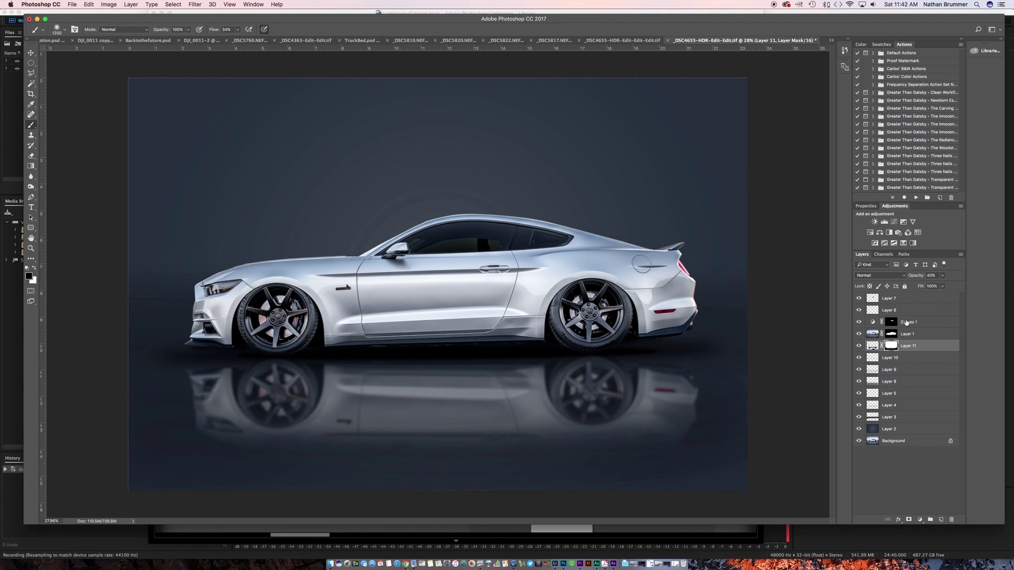
pyautogui.click(923, 299)
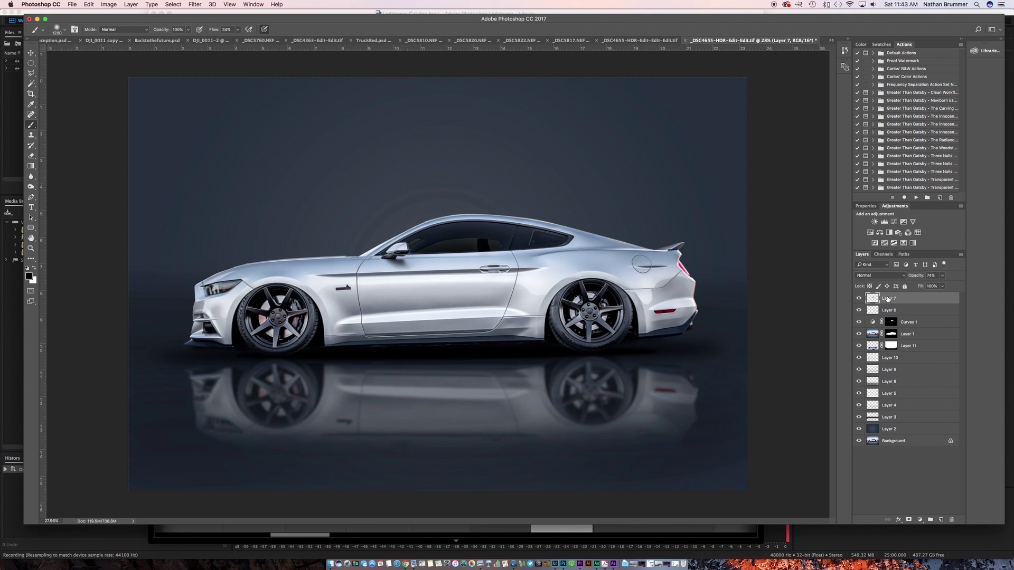
# Stamp all visible layers (Cmd+Option+Shift+E) into a new top layer, Layer 12.
pyautogui.press('super+alt+shift+e')
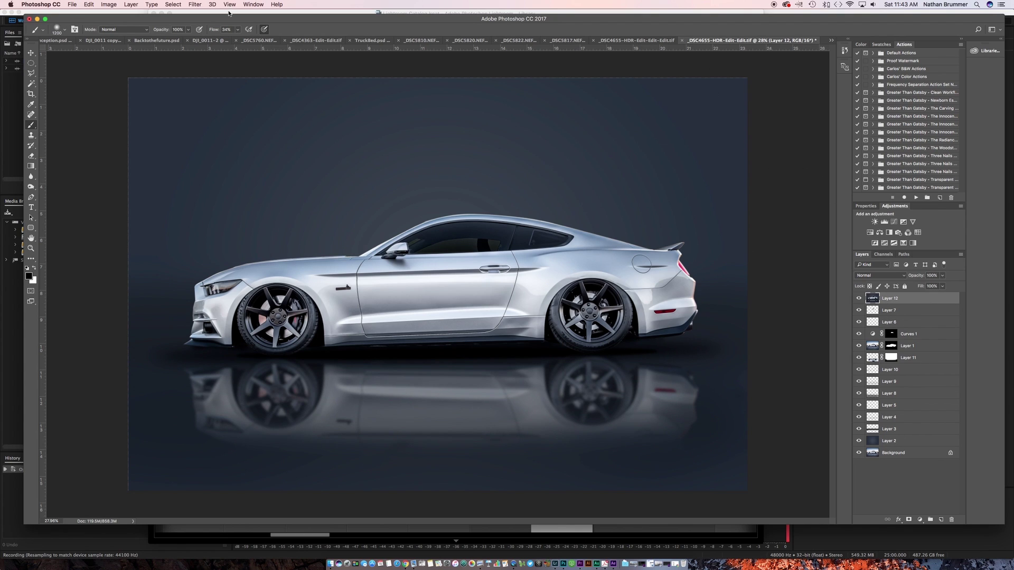
# In the Camera Raw Filter, set Clarity to +9 and lens Vignetting to -17.
pyautogui.click(196, 5)
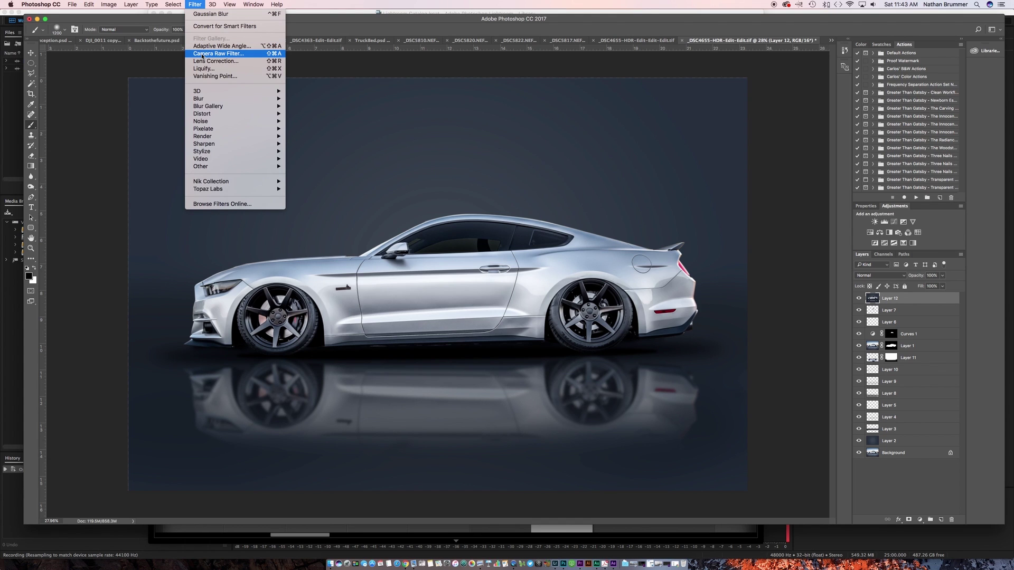
pyautogui.click(326, 107)
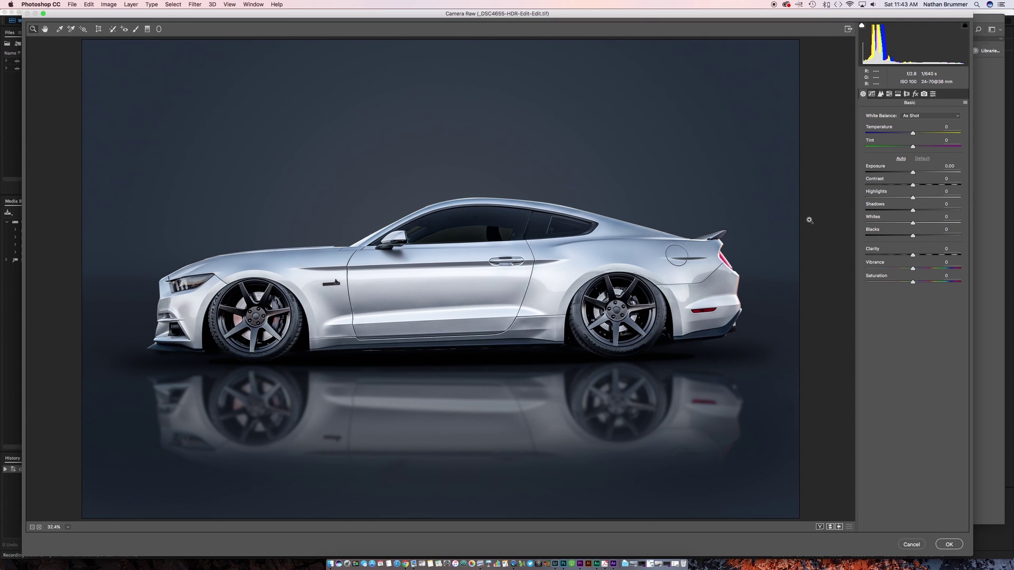
pyautogui.moveTo(913, 257); pyautogui.dragTo(917, 257)
pyautogui.click(907, 94)
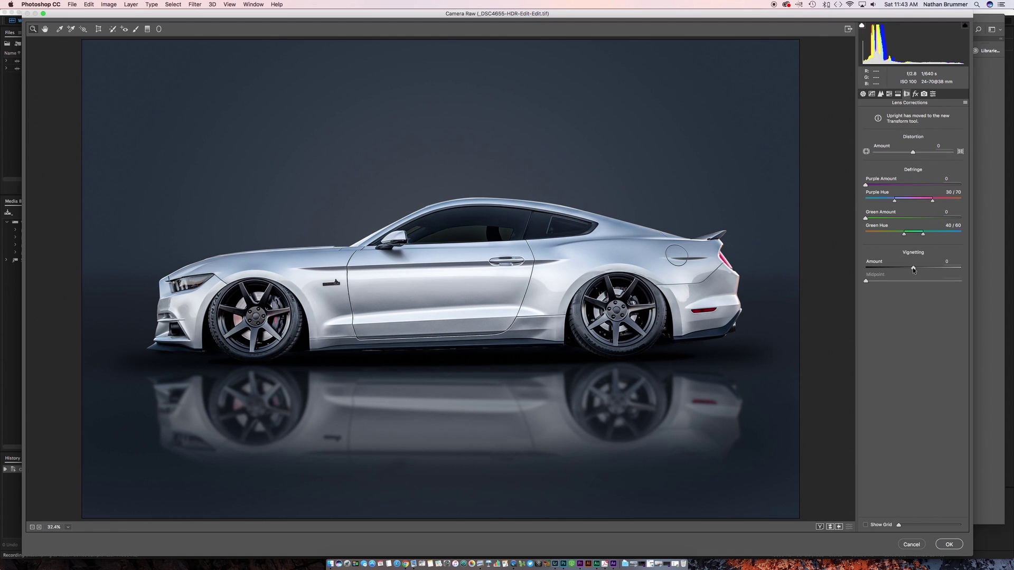
pyautogui.moveTo(913, 267); pyautogui.dragTo(882, 270)
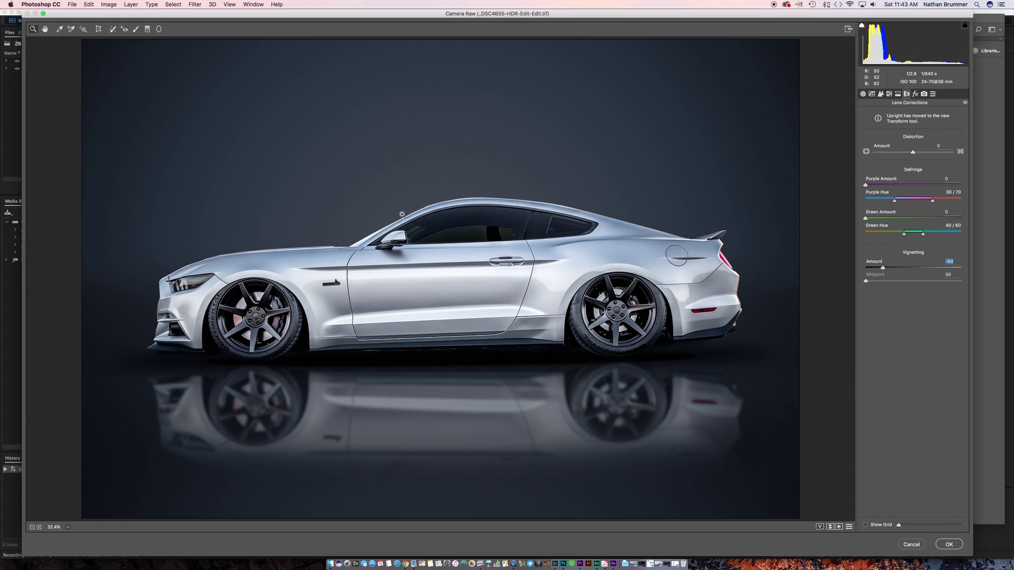
# Add a radial filter around the car with Exposure +0.40 and Clarity +7, stretched over the reflection, and apply.
pyautogui.click(158, 29)
pyautogui.moveTo(457, 280); pyautogui.dragTo(678, 384)
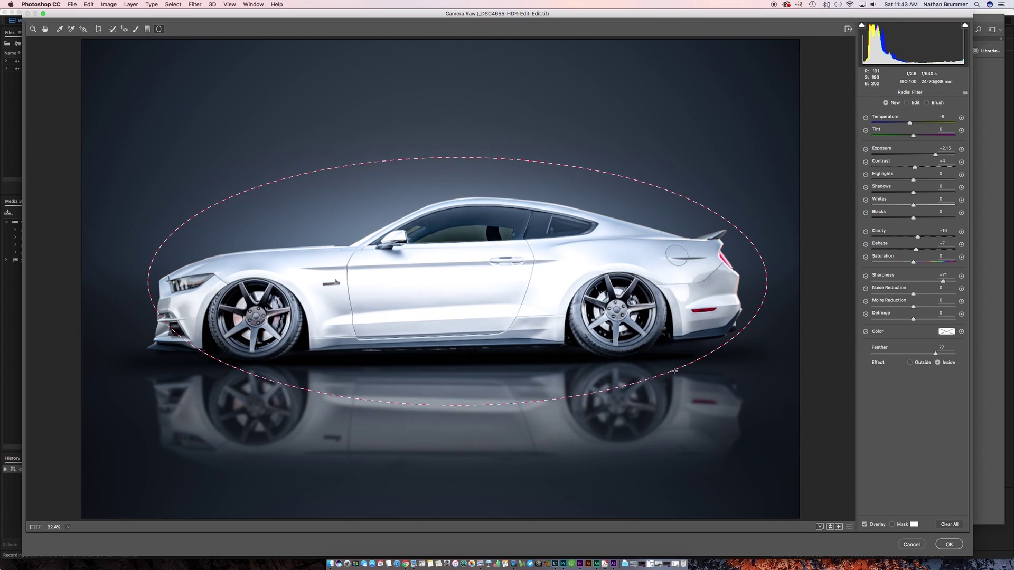
pyautogui.moveTo(607, 320); pyautogui.dragTo(605, 334)
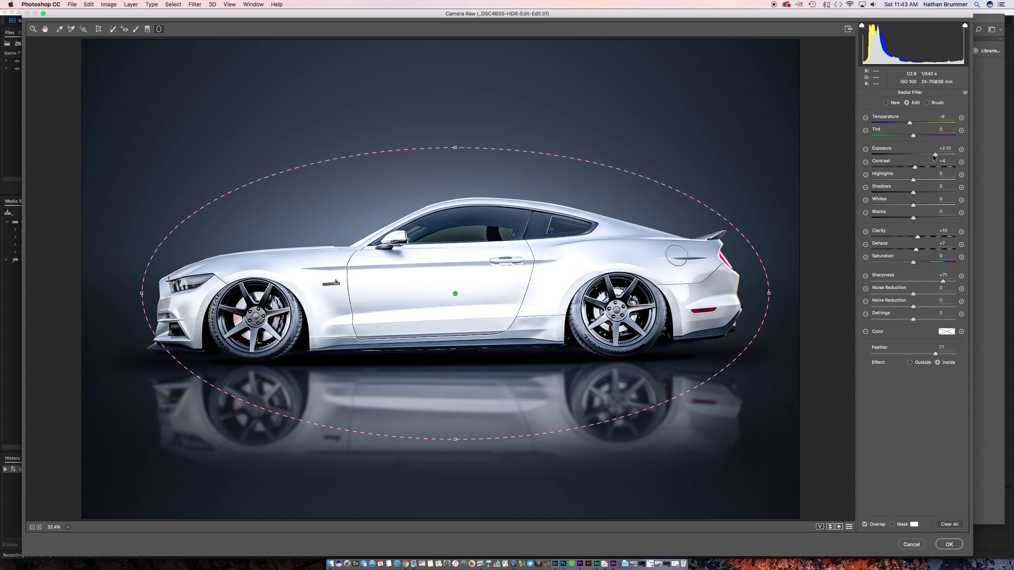
pyautogui.moveTo(934, 156); pyautogui.dragTo(916, 161)
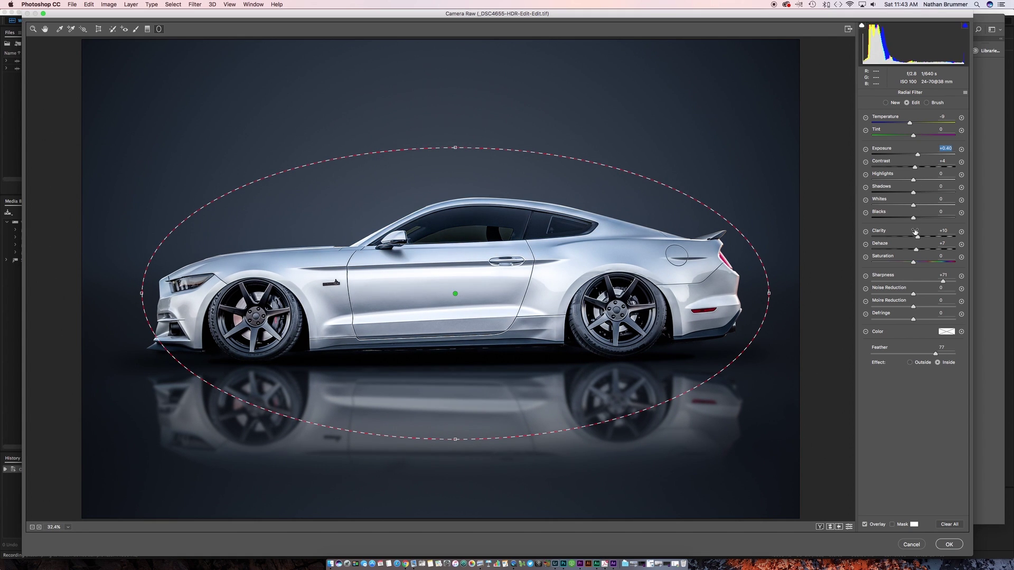
pyautogui.moveTo(917, 236); pyautogui.dragTo(911, 237)
pyautogui.moveTo(456, 440); pyautogui.dragTo(457, 458)
pyautogui.click(949, 544)
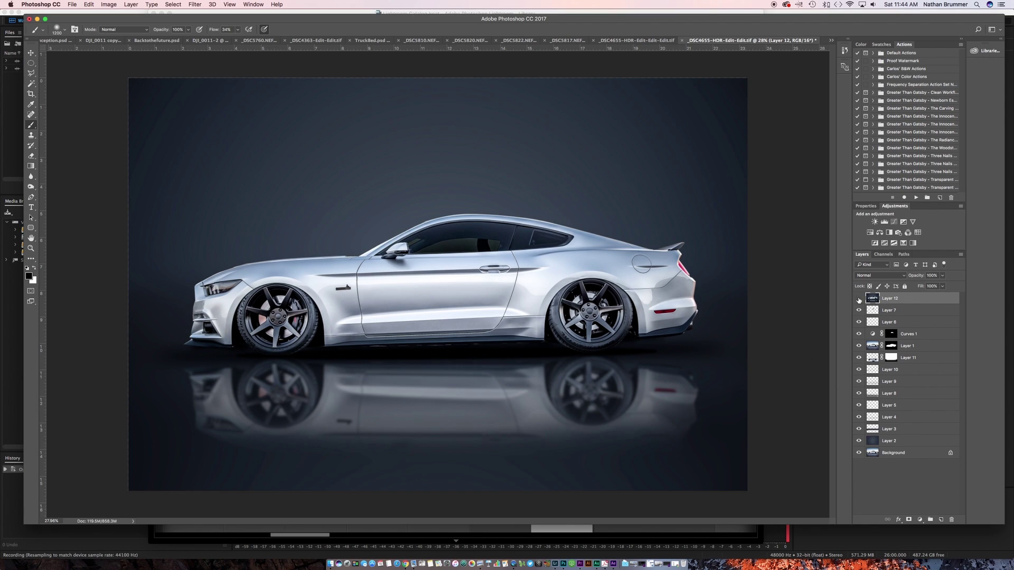
pyautogui.click(858, 298)
pyautogui.click(859, 299)
pyautogui.click(858, 299)
pyautogui.click(858, 299)
pyautogui.click(858, 298)
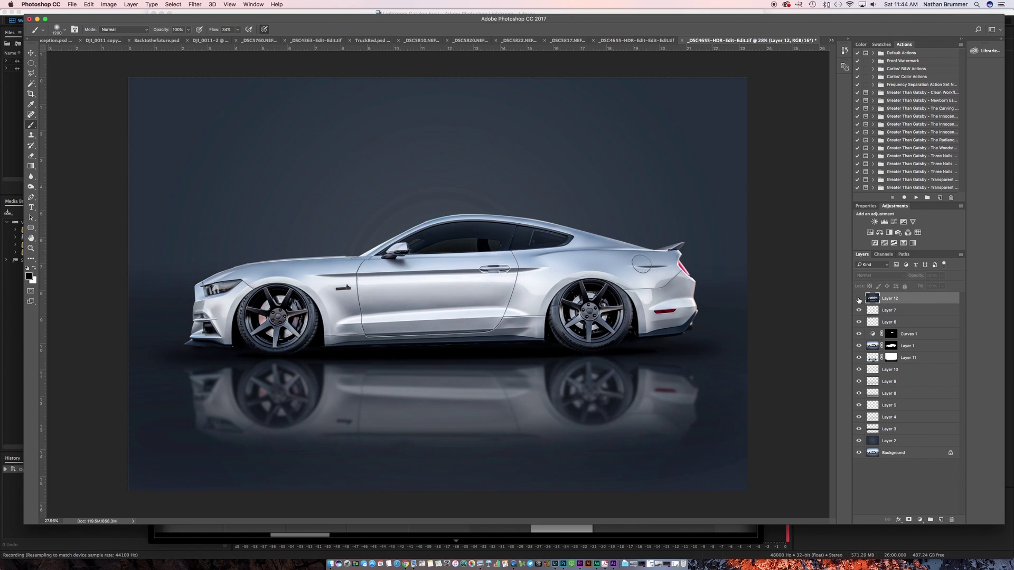
pyautogui.click(859, 299)
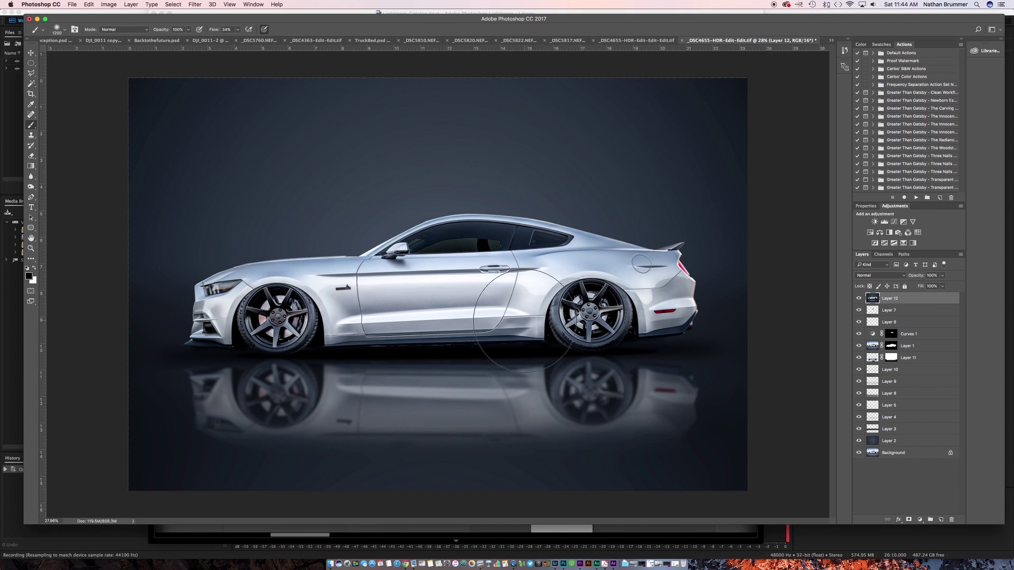
pyautogui.scroll(5, 510, 190)
pyautogui.scroll(-3, 511, 189)
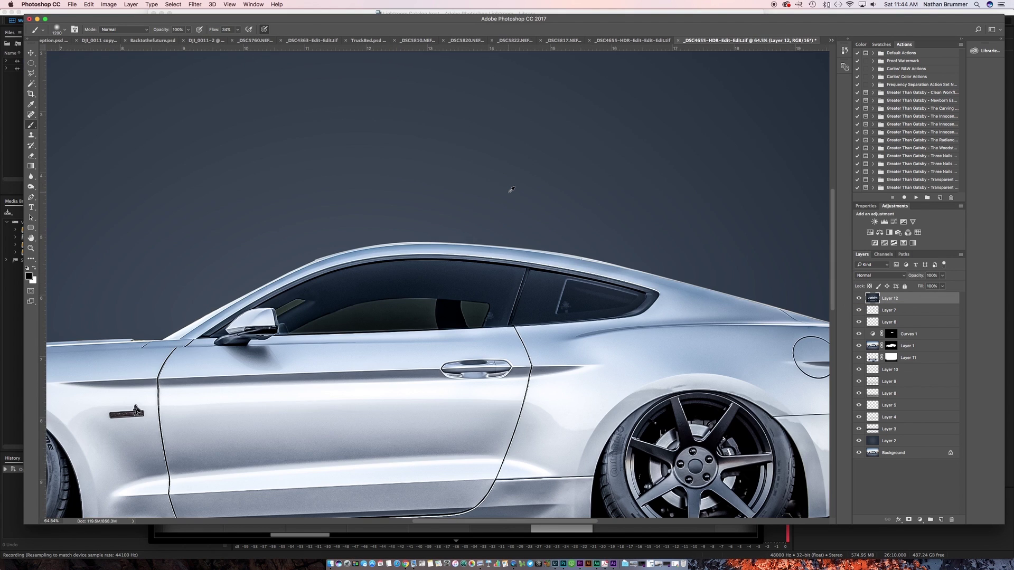
pyautogui.scroll(-4, 507, 190)
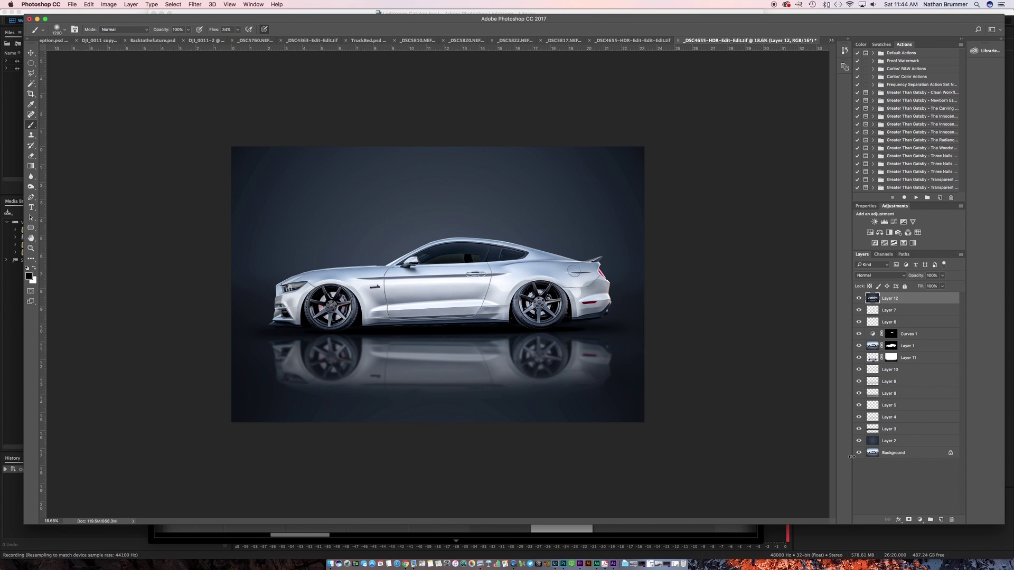
pyautogui.scroll(3, 457, 203)
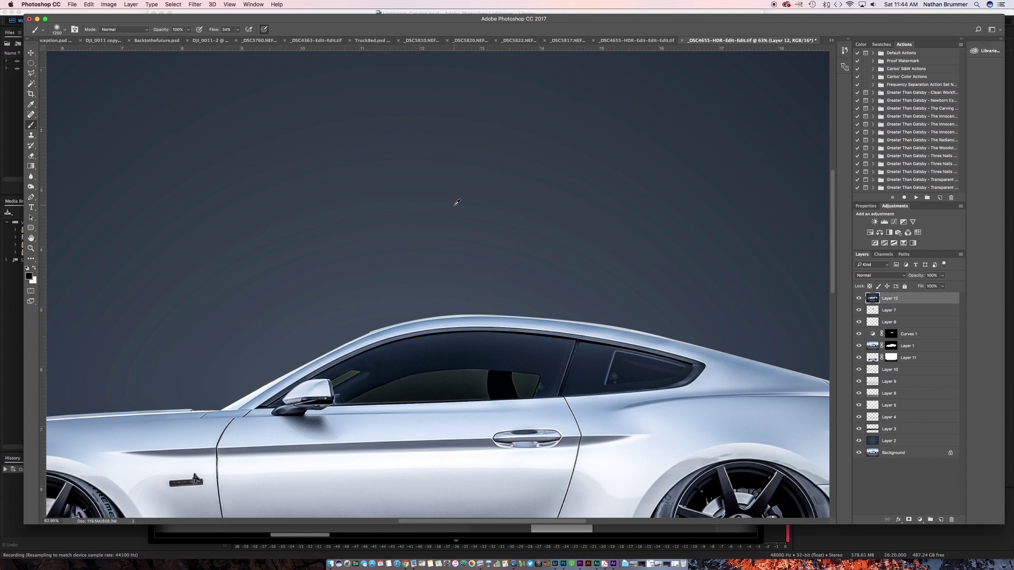
pyautogui.scroll(-3, 457, 202)
pyautogui.scroll(2, 457, 202)
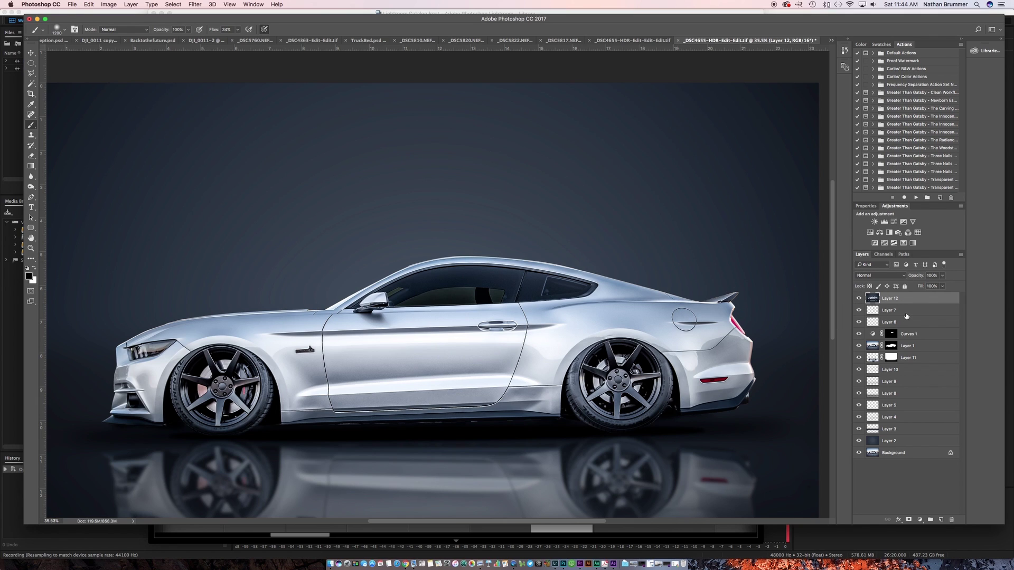
# Duplicate Layer 12 and add 1% monochromatic Gaussian noise to the copy.
pyautogui.press('super+j')
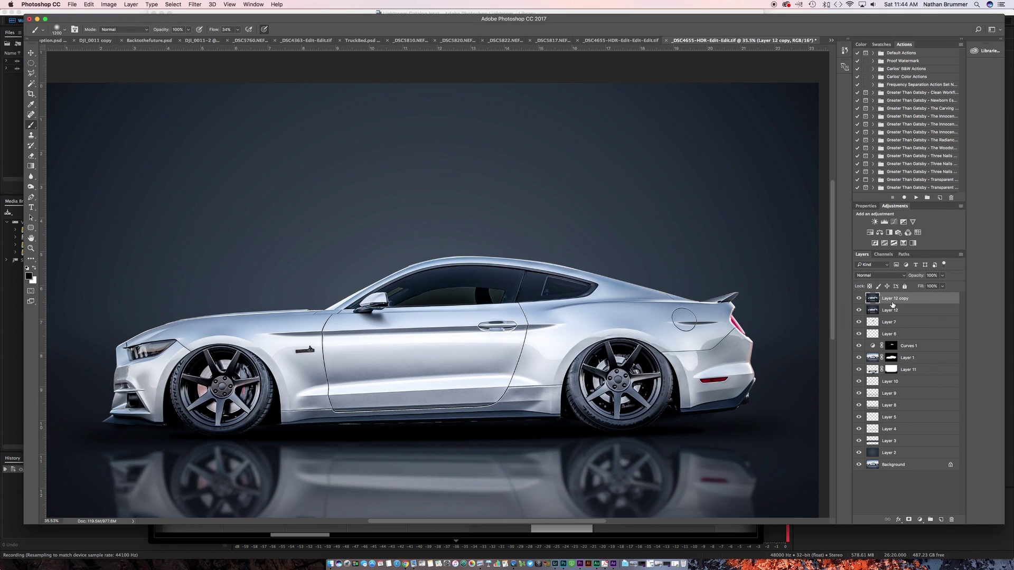
pyautogui.click(194, 7)
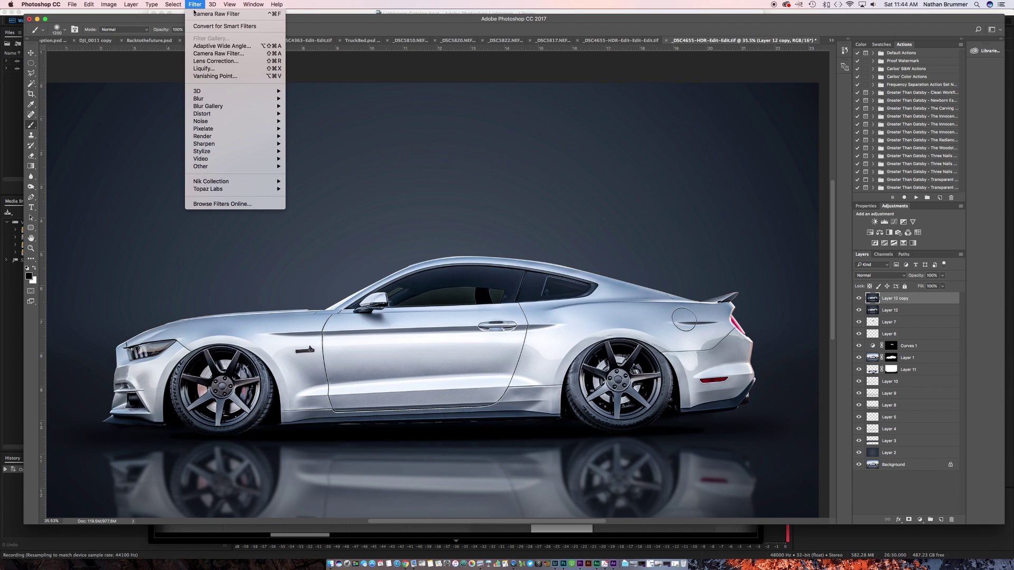
pyautogui.moveTo(248, 121)
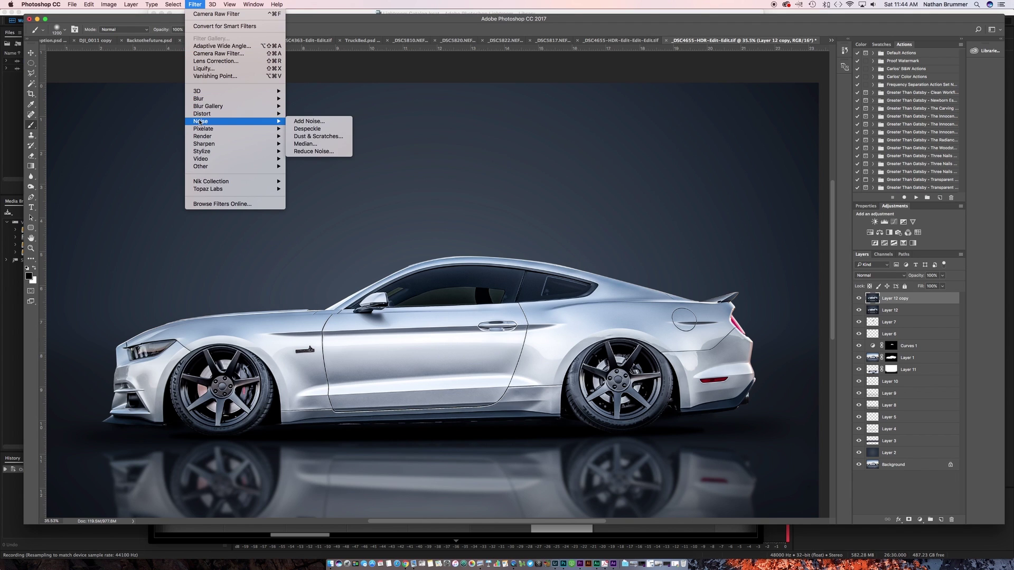
pyautogui.click(309, 121)
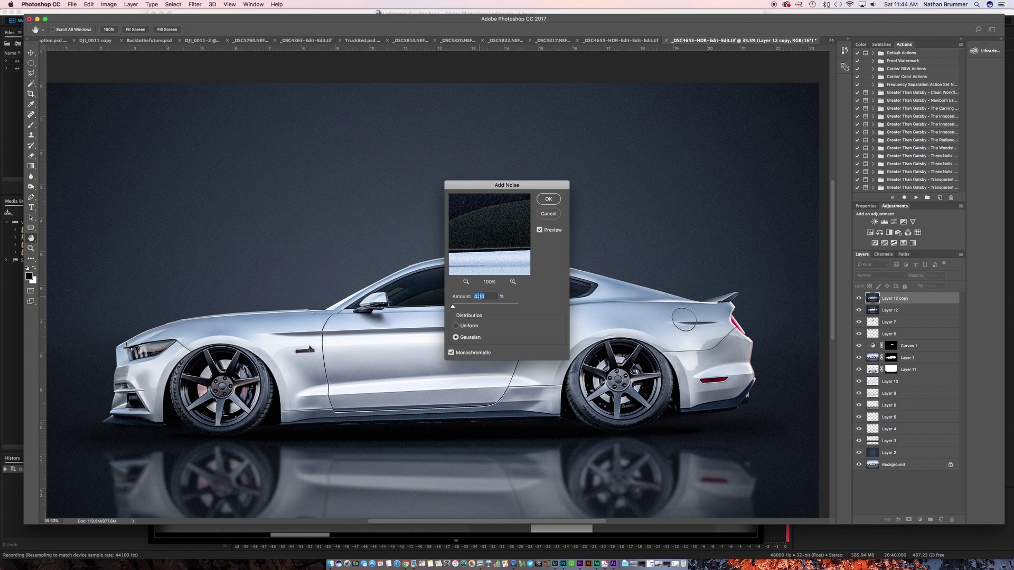
pyautogui.doubleClick(477, 296)
pyautogui.click(549, 199)
pyautogui.press('b')
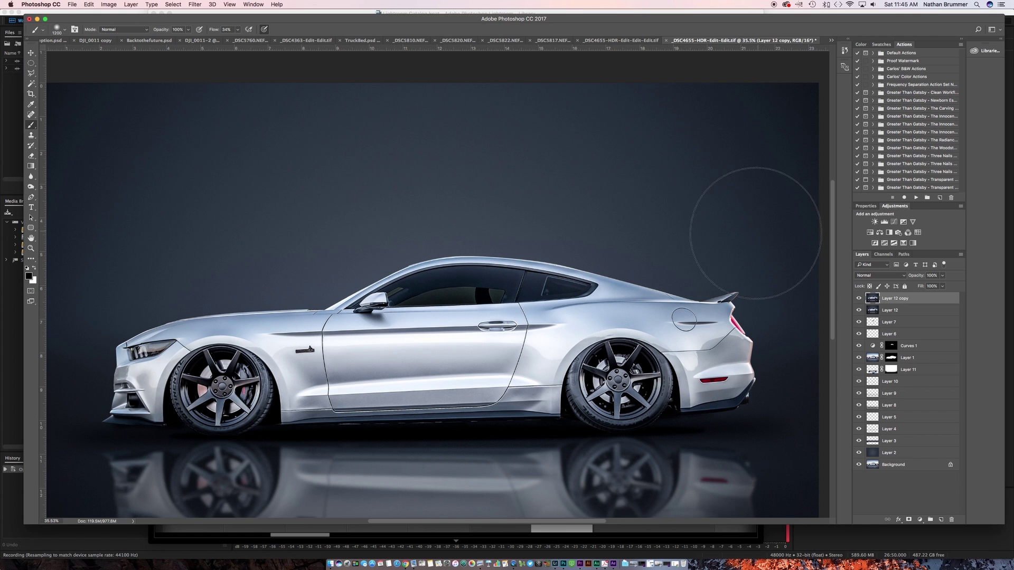
pyautogui.scroll(5, 579, 297)
# Toggle the Layer 12 copy's visibility while zooming to compare, leaving it hidden.
pyautogui.scroll(-5, 579, 297)
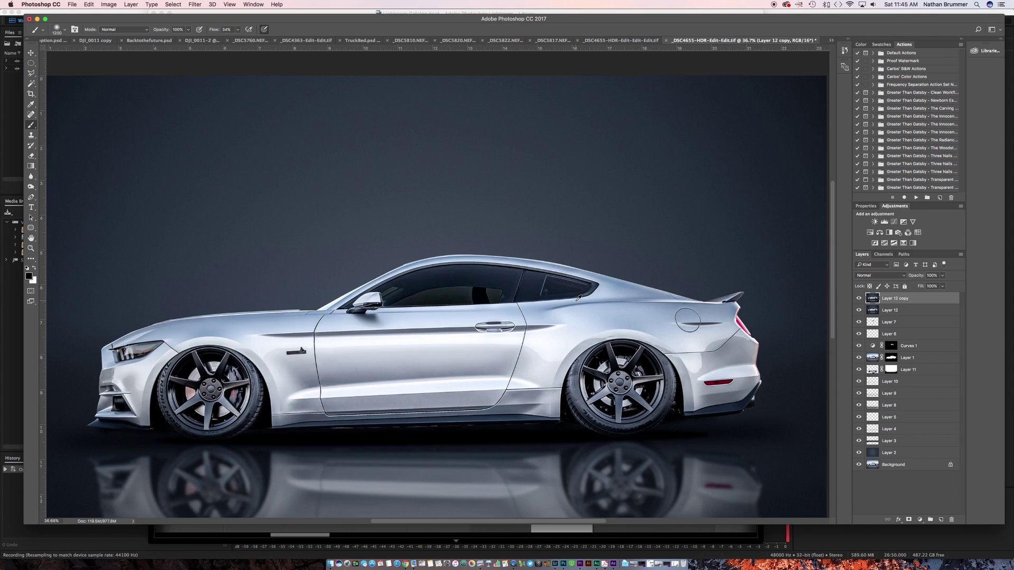
pyautogui.click(858, 299)
pyautogui.scroll(4, 349, 231)
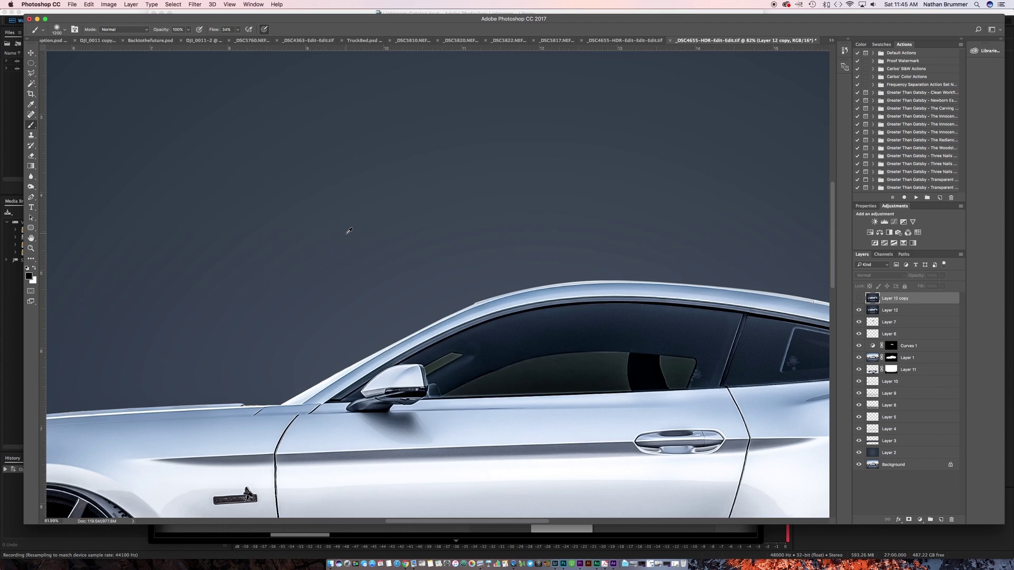
pyautogui.click(859, 299)
pyautogui.click(858, 298)
pyautogui.scroll(-5, 577, 268)
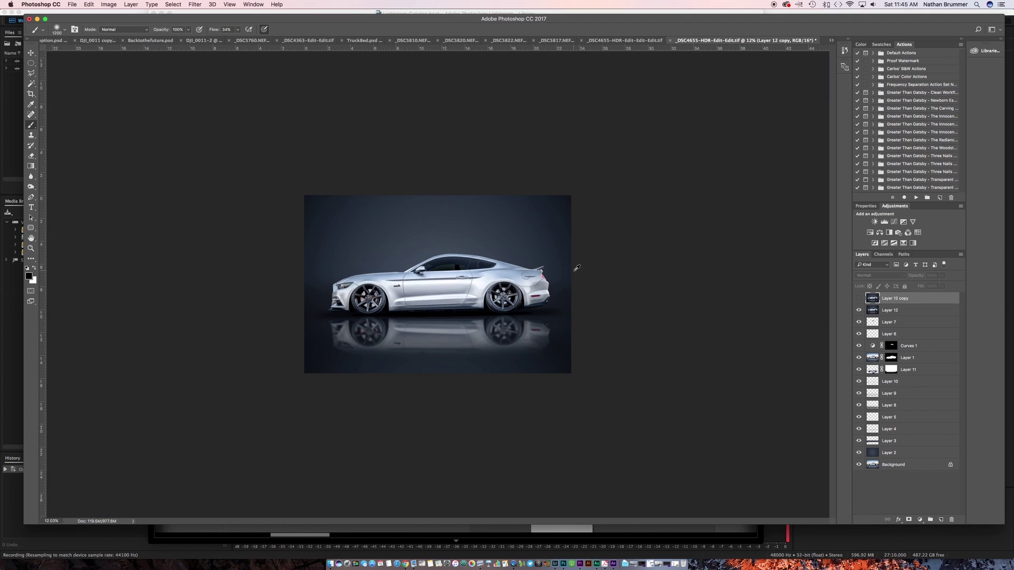
pyautogui.scroll(2, 577, 267)
pyautogui.scroll(-2, 314, 440)
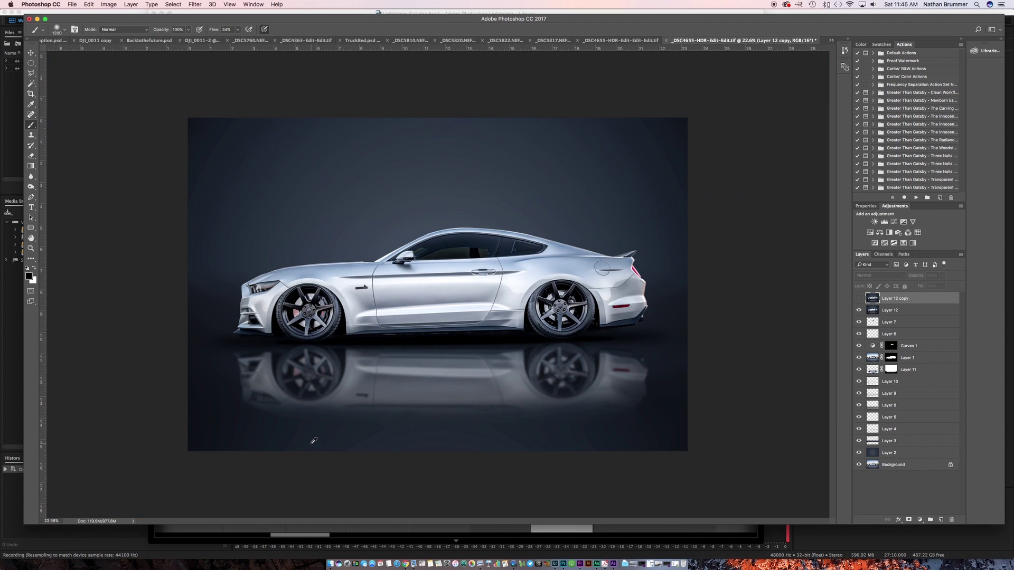